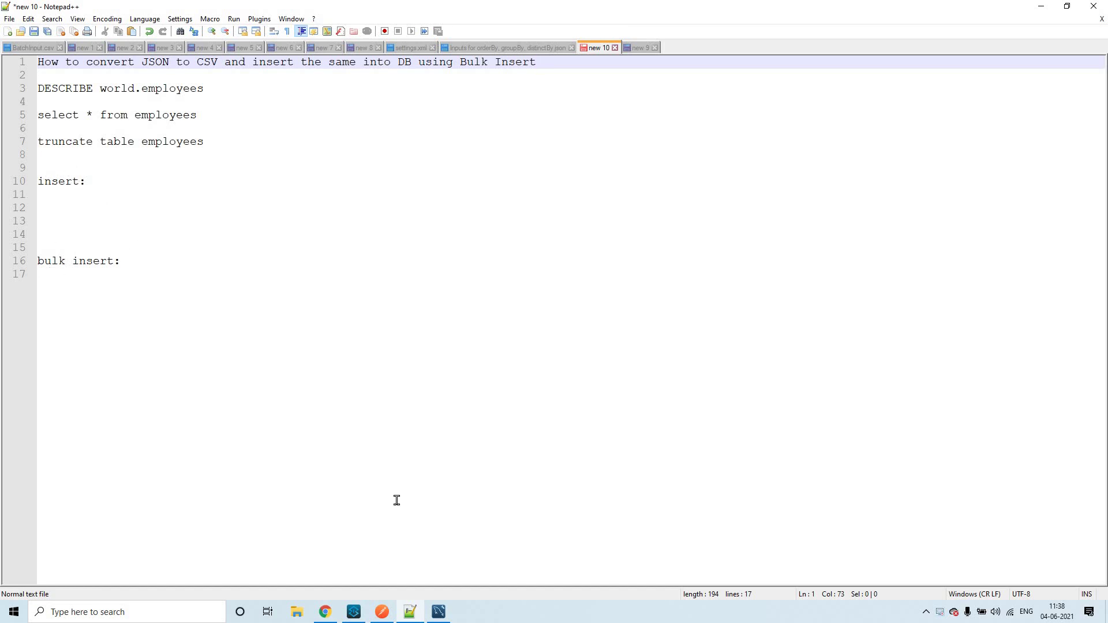
Switch to Anypoint Studio and clear the console output of the jsontocsvandbulkinsert application.
click(353, 610)
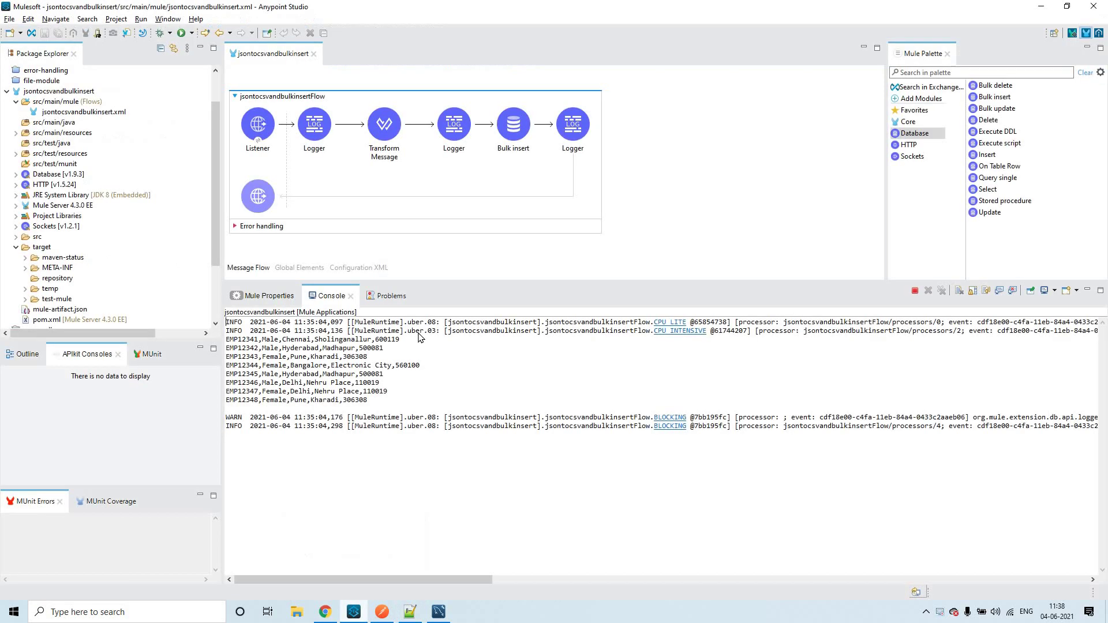
right_click(376, 395)
click(404, 483)
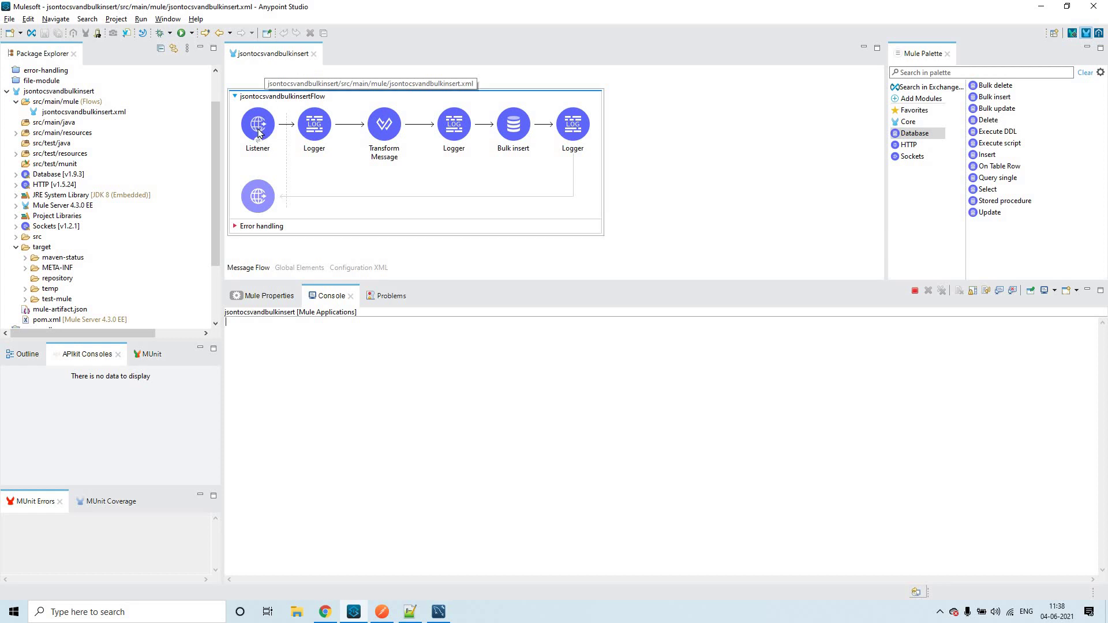
Review the settings of each jsontocsvandbulkinsertFlow component in order, from the Listener through Transform Message and Bulk insert to the final Logger.
click(258, 141)
click(257, 142)
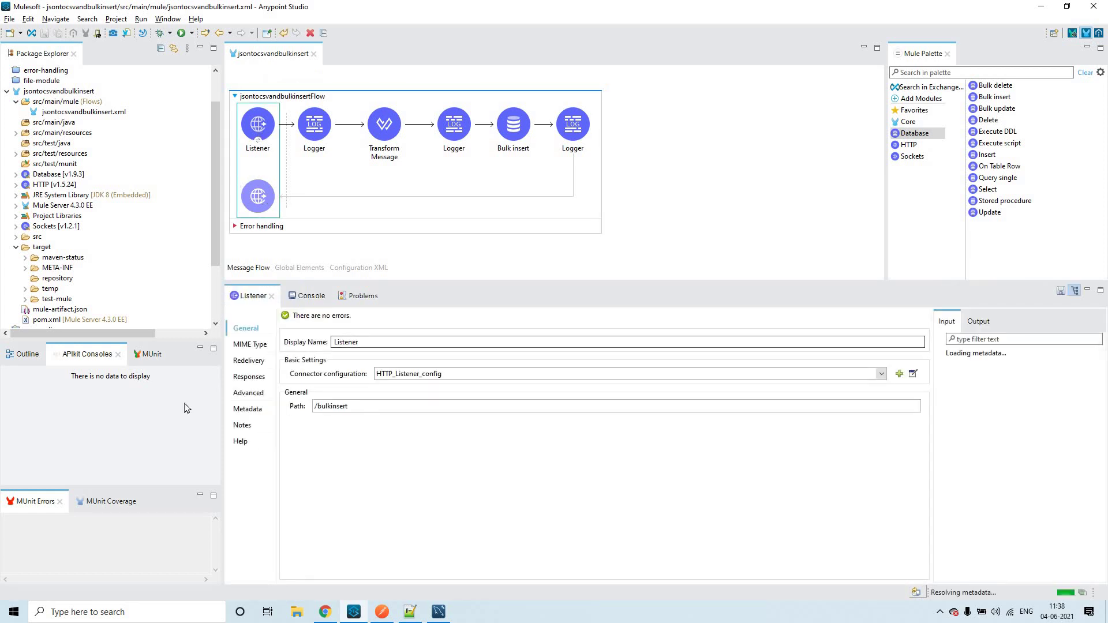
click(329, 127)
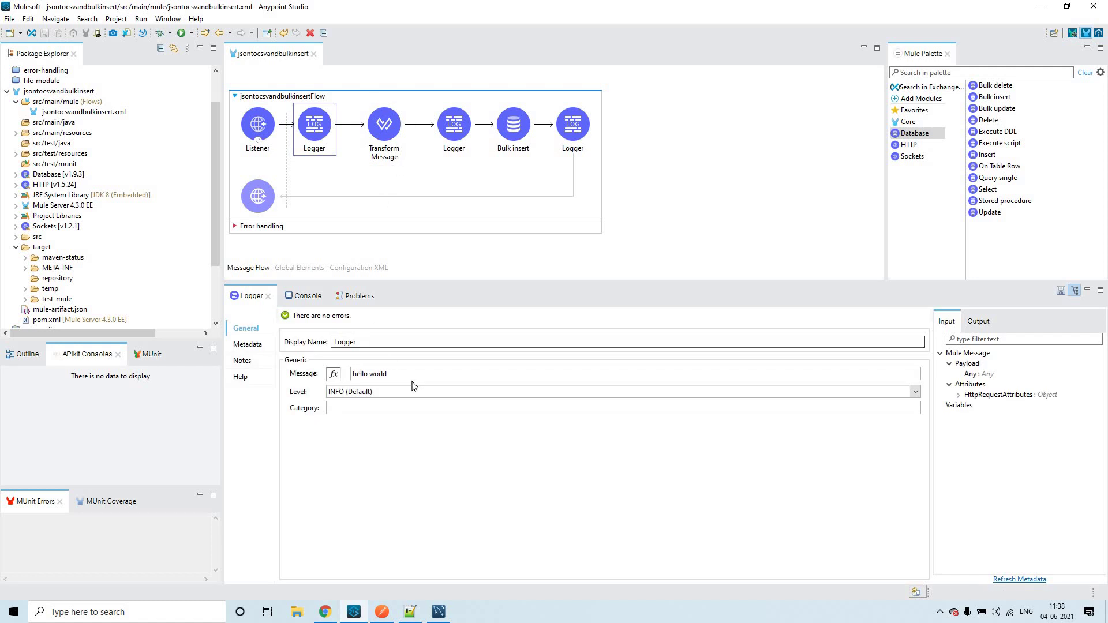
click(375, 157)
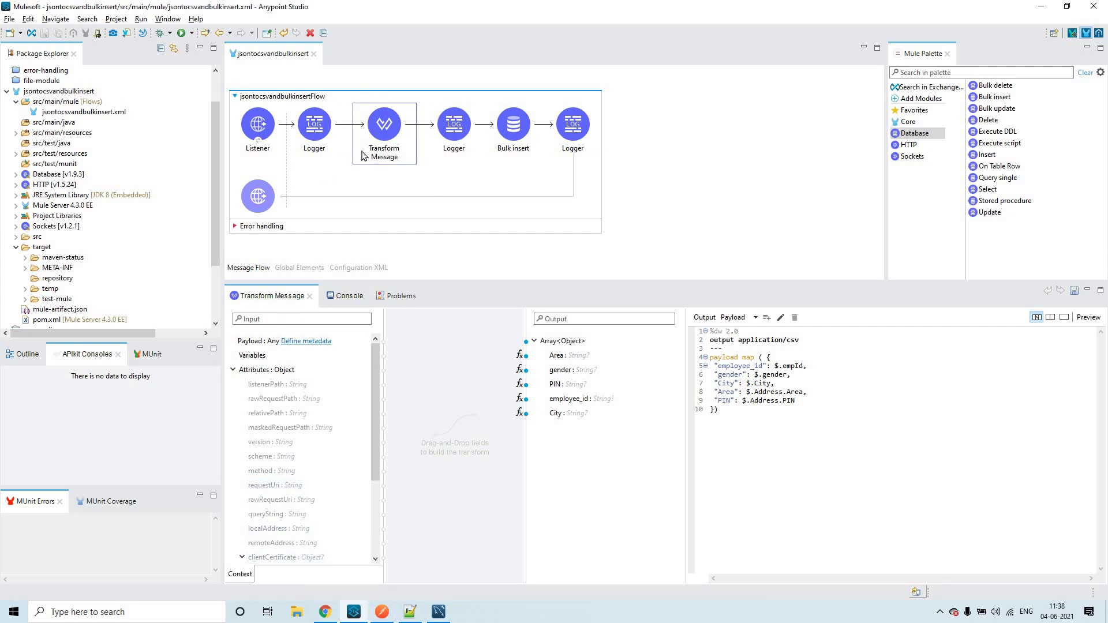
click(456, 125)
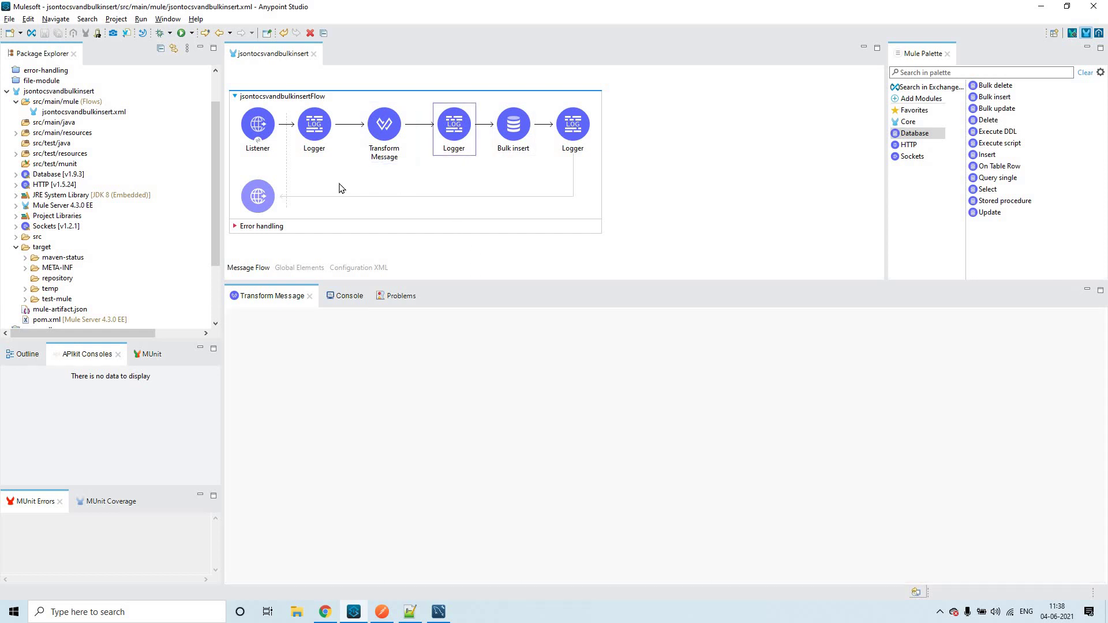
click(510, 133)
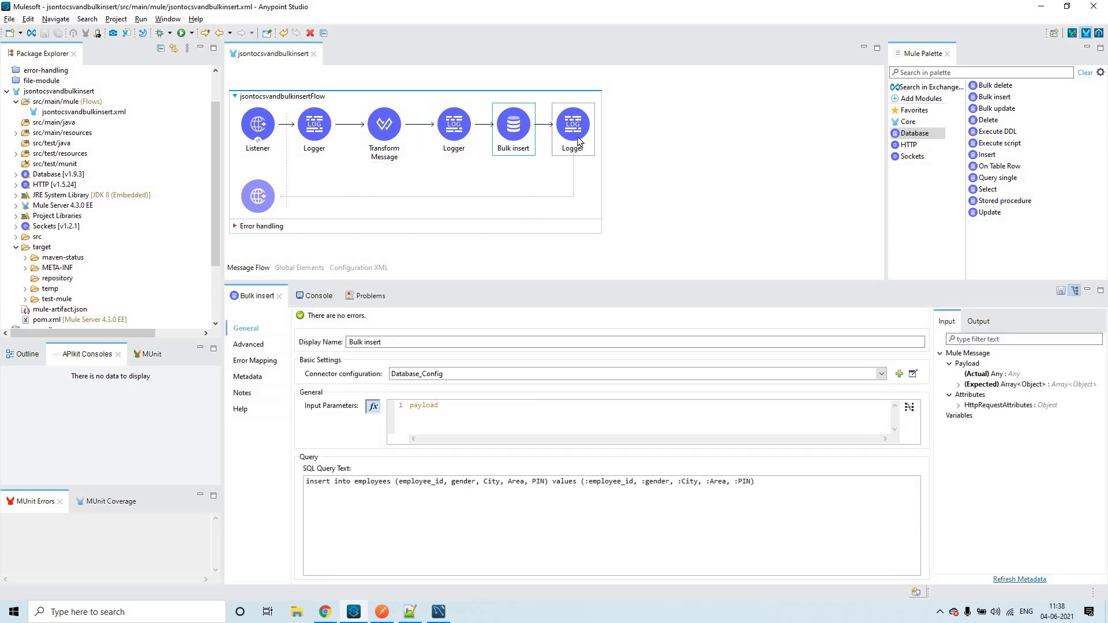
click(548, 168)
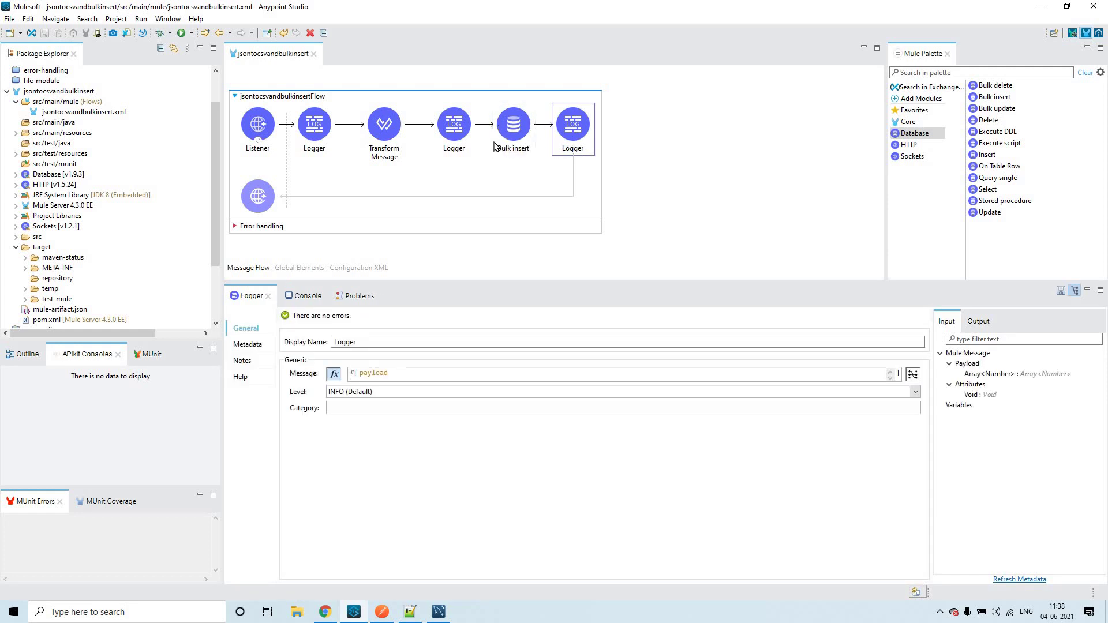
click(635, 145)
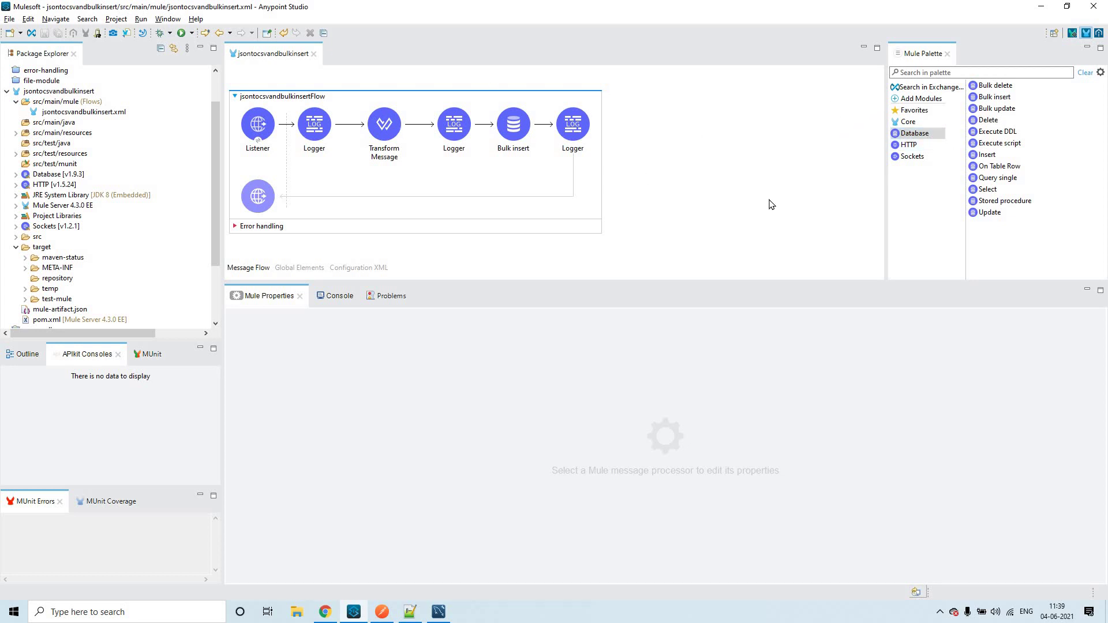
Look through the modules that can be added to the project and the Database module's operations.
click(911, 100)
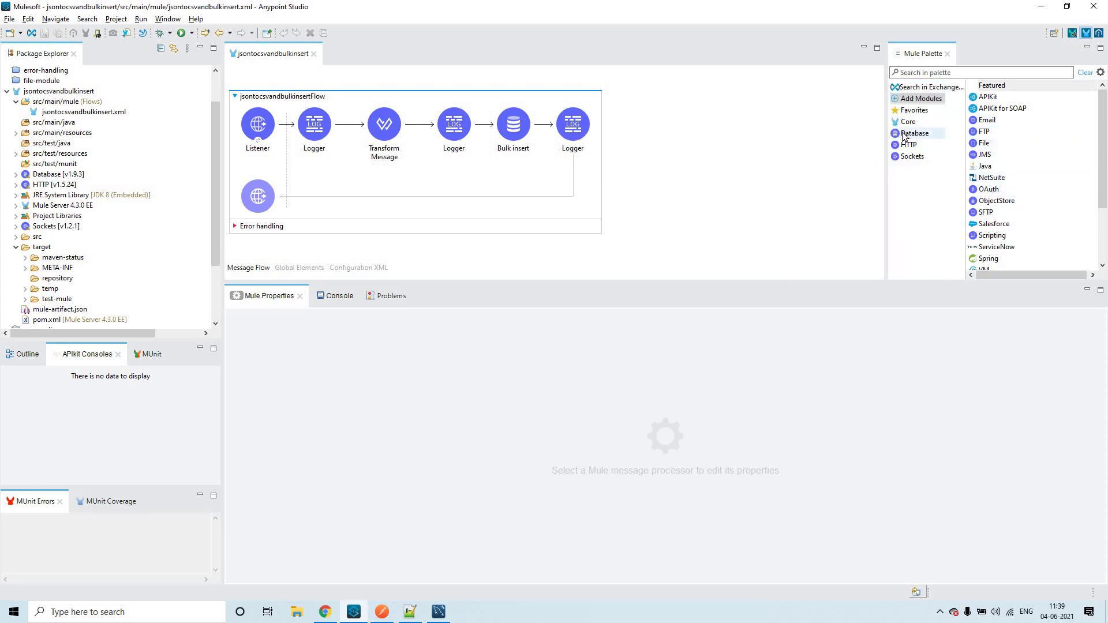
click(918, 141)
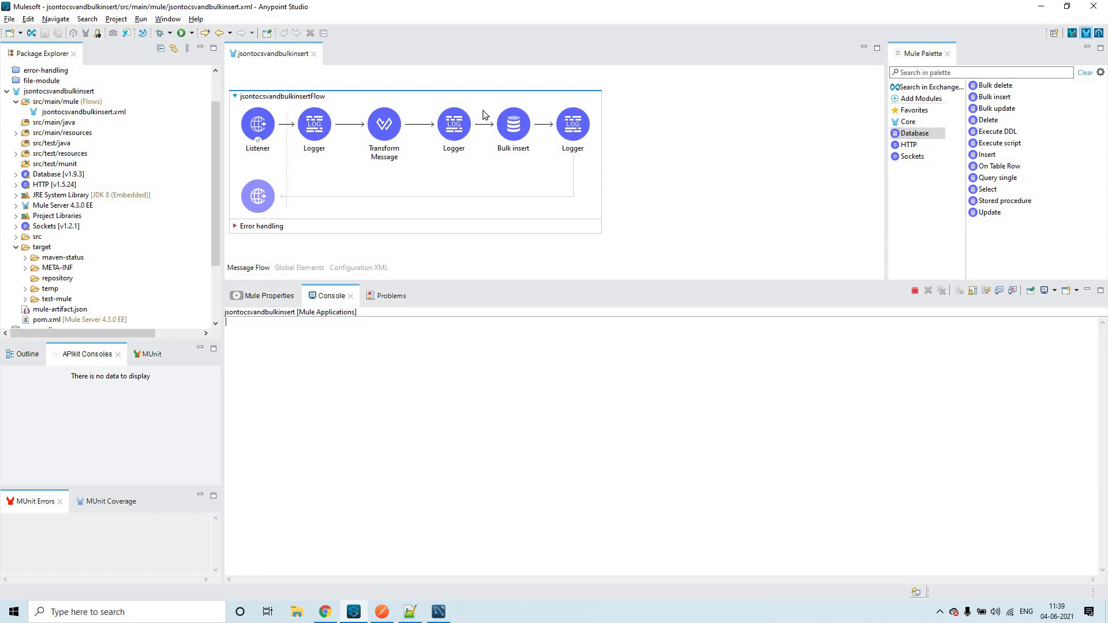
click(387, 100)
Switch to Notepad++ and examine the employee JSON input, including the empId, gender, City, Area and PIN fields of its records.
mouse_move(383, 611)
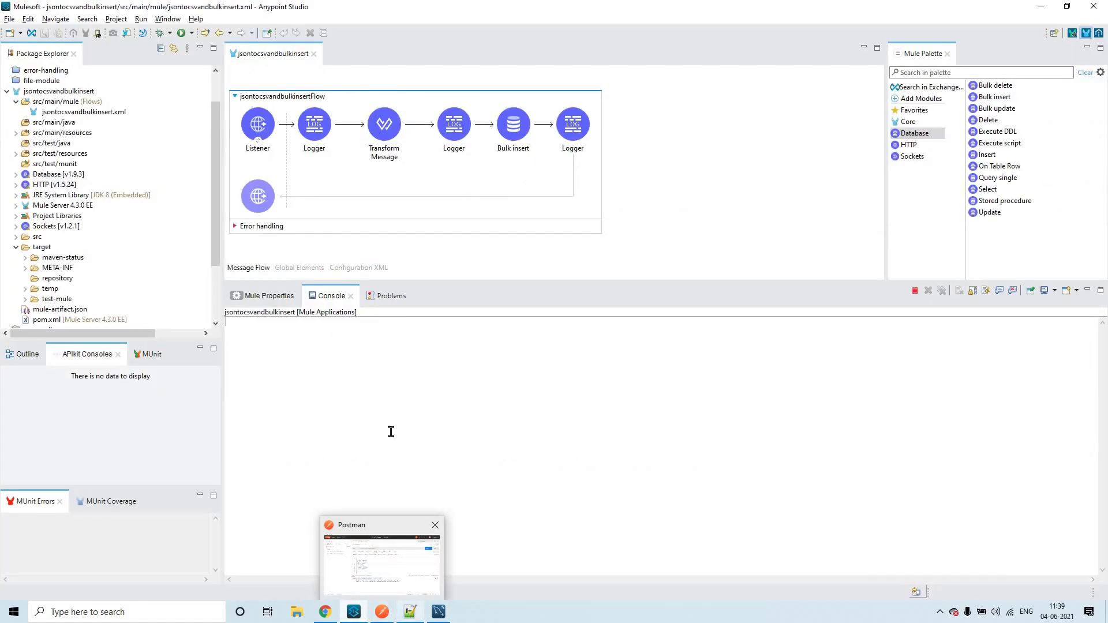
key(alt+Tab)
key(ctrl+Tab)
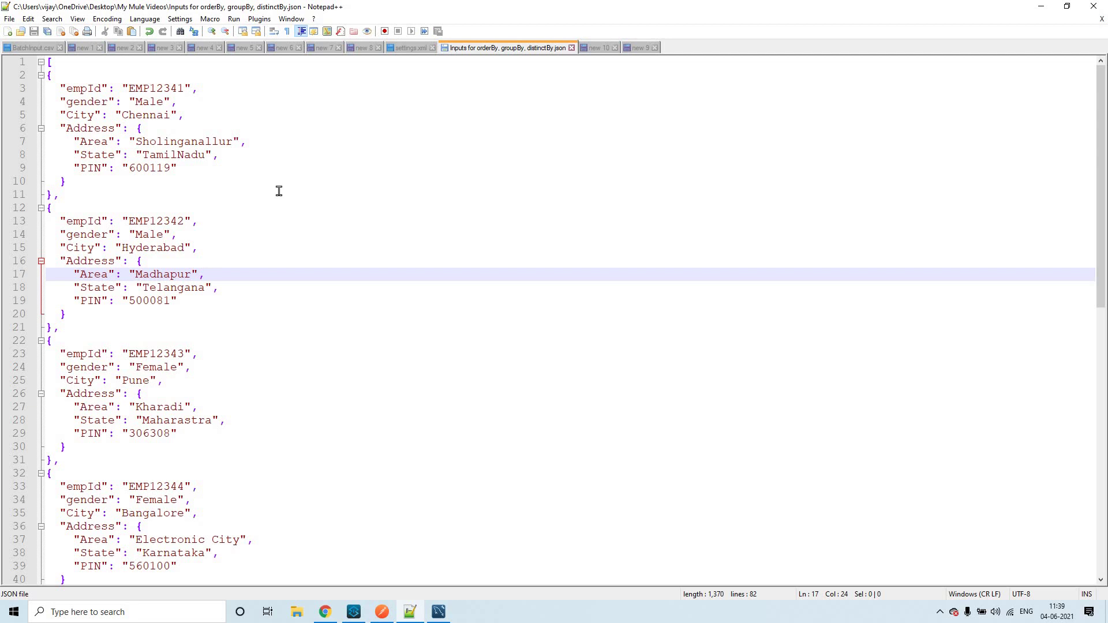
scroll(279, 191, down, 10)
scroll(278, 191, up, 10)
double_click(77, 88)
double_click(81, 103)
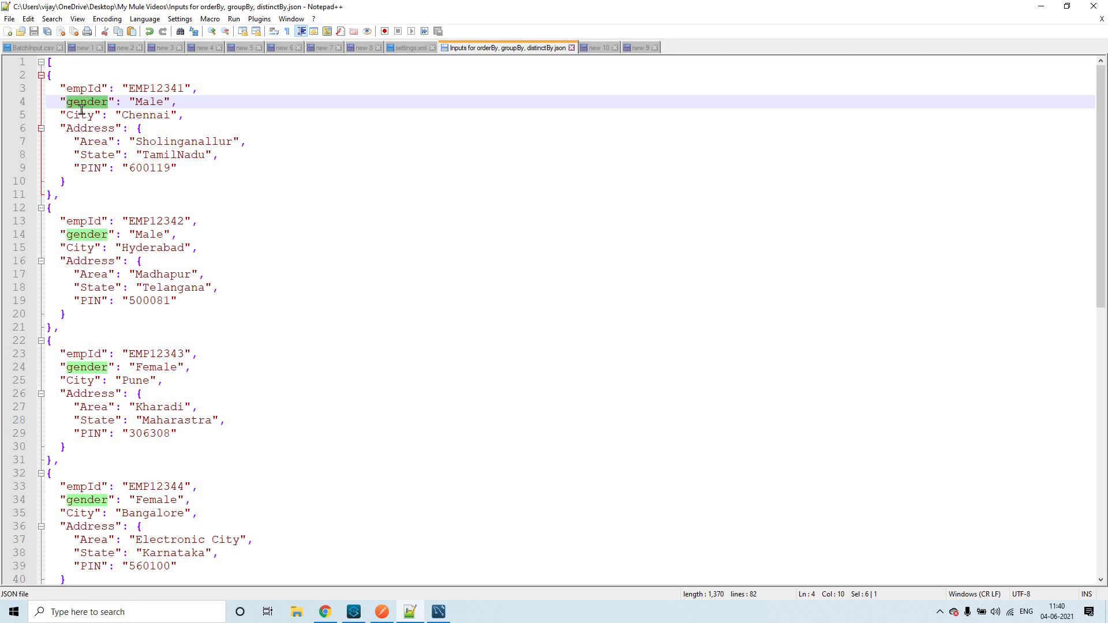
double_click(82, 114)
double_click(89, 141)
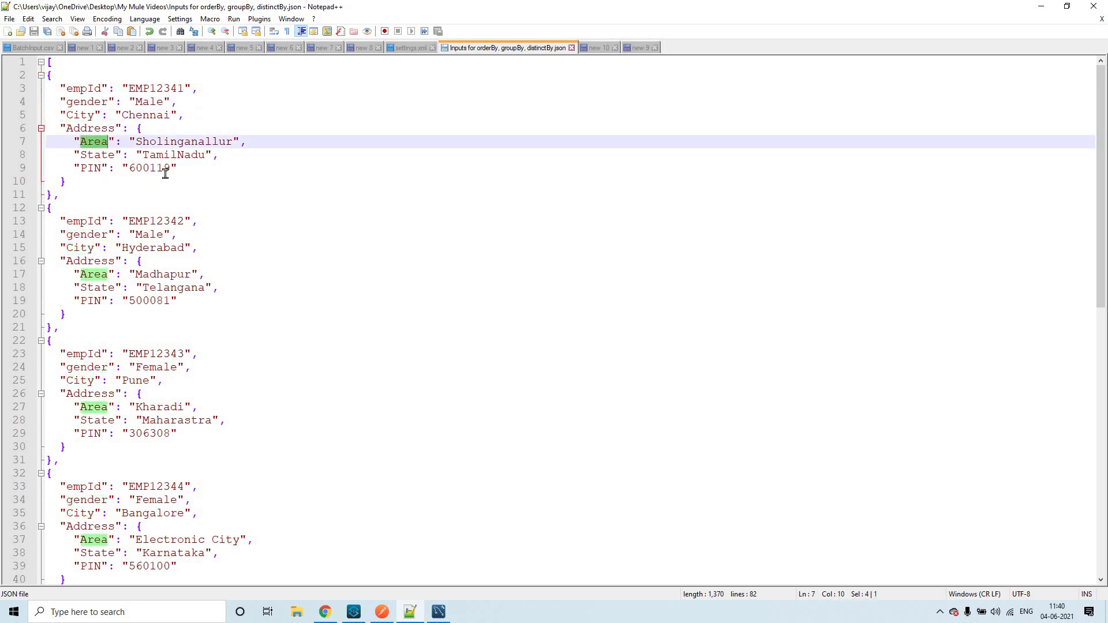
double_click(90, 168)
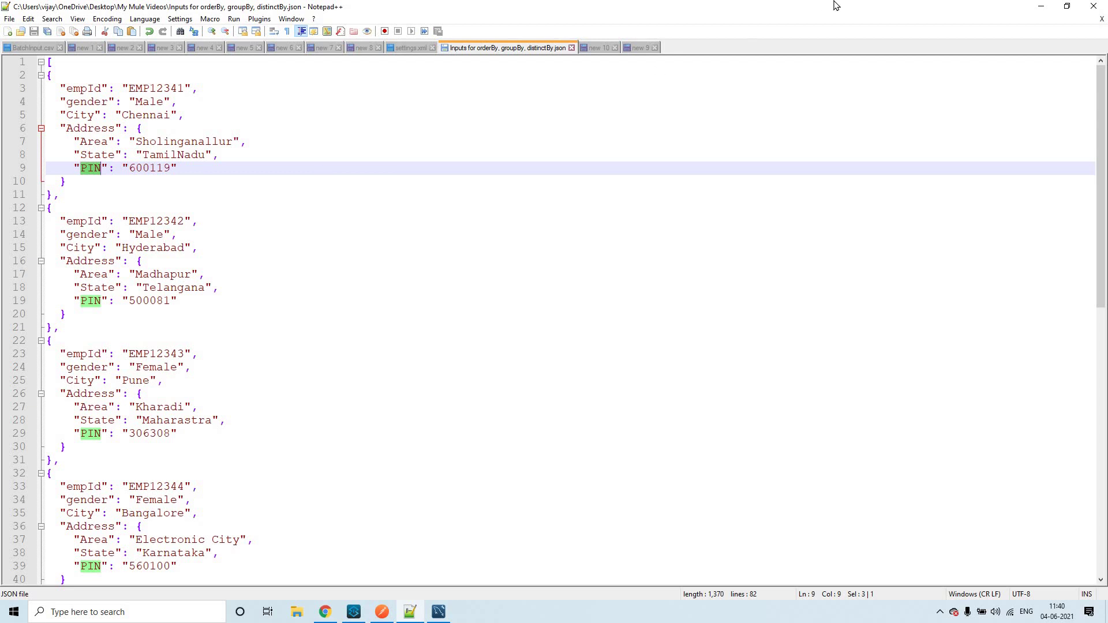
scroll(506, 230, down, 14)
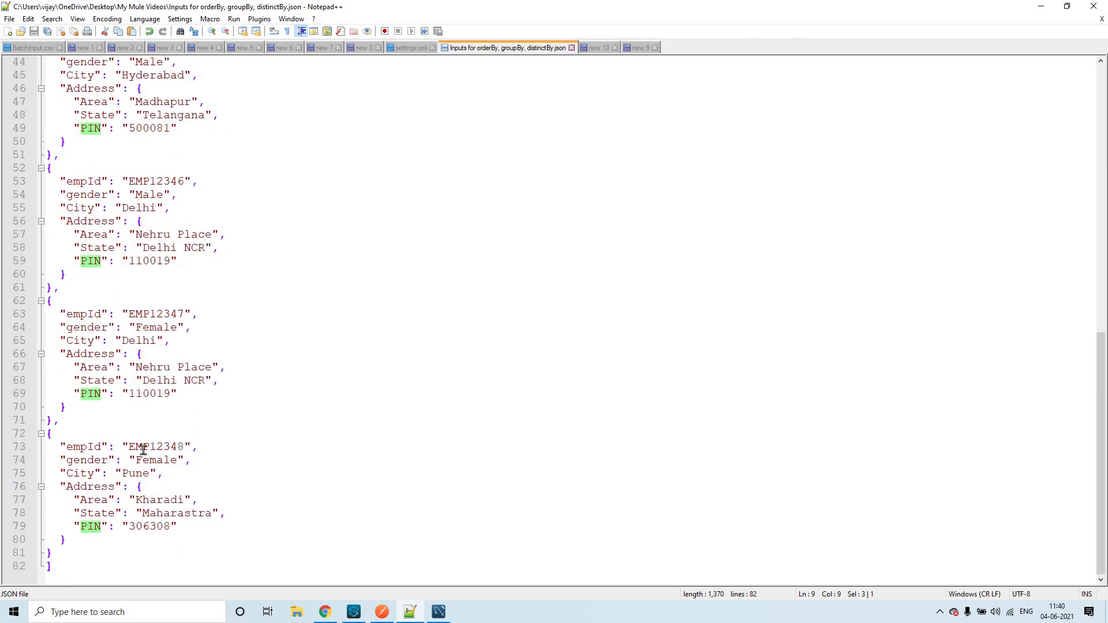
scroll(292, 364, up, 14)
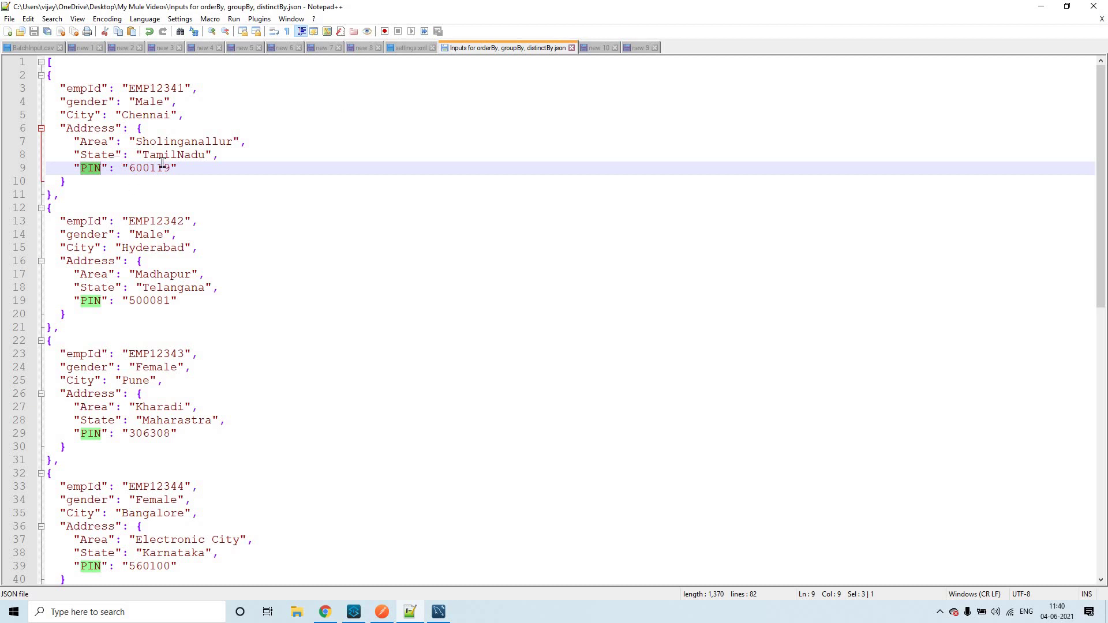
click(1040, 6)
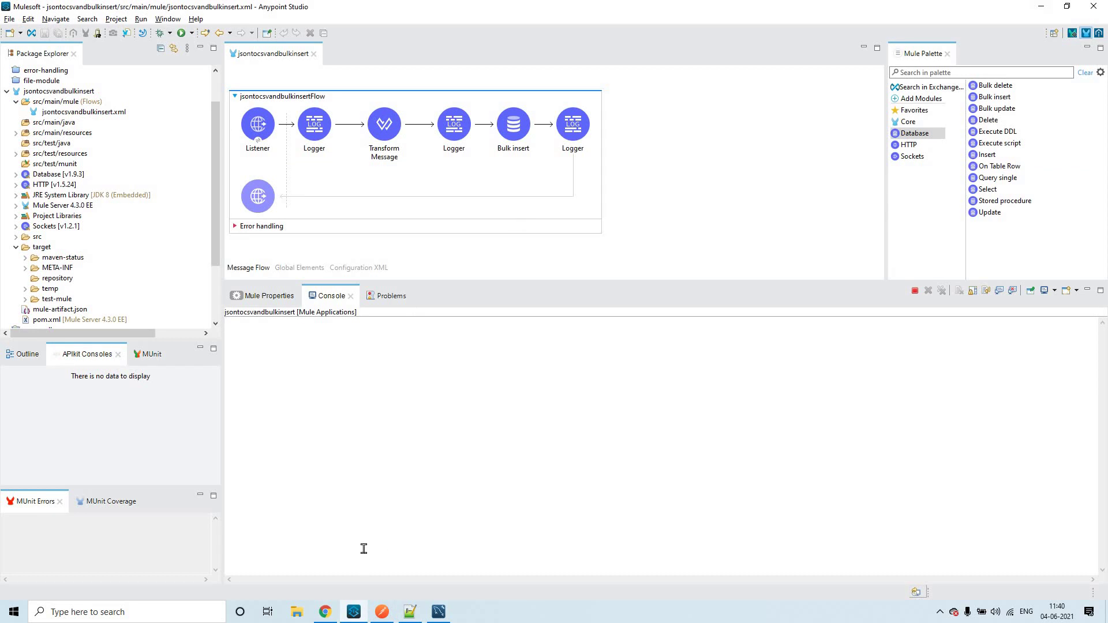
Switch to Chrome, open the DataWeave Playground and examine its JSON payload and the script's application/csv output directive.
click(326, 611)
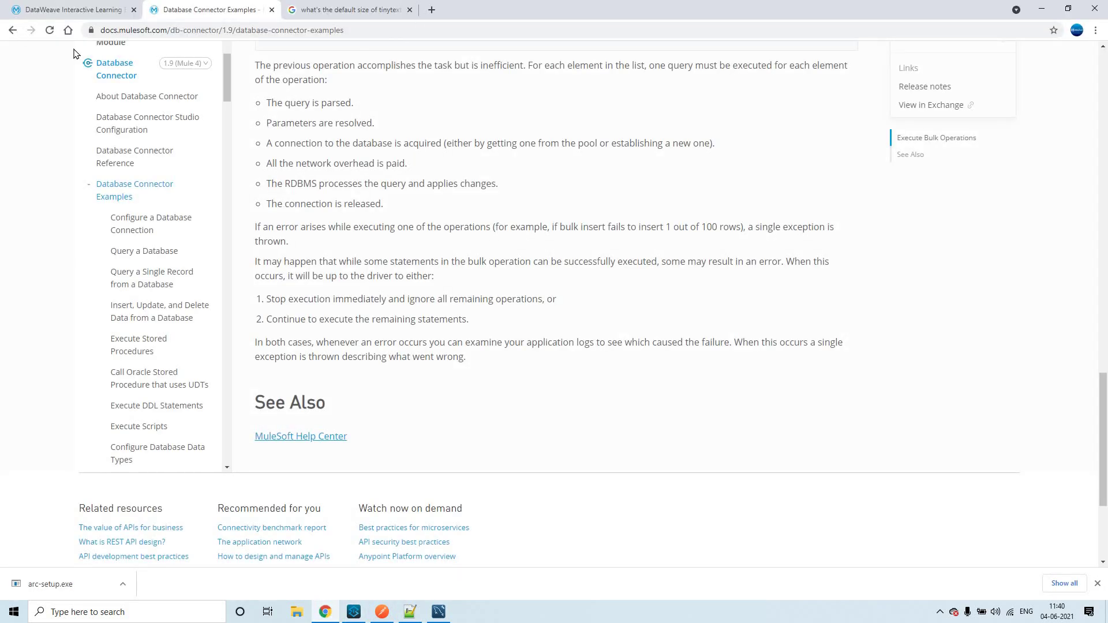
click(63, 10)
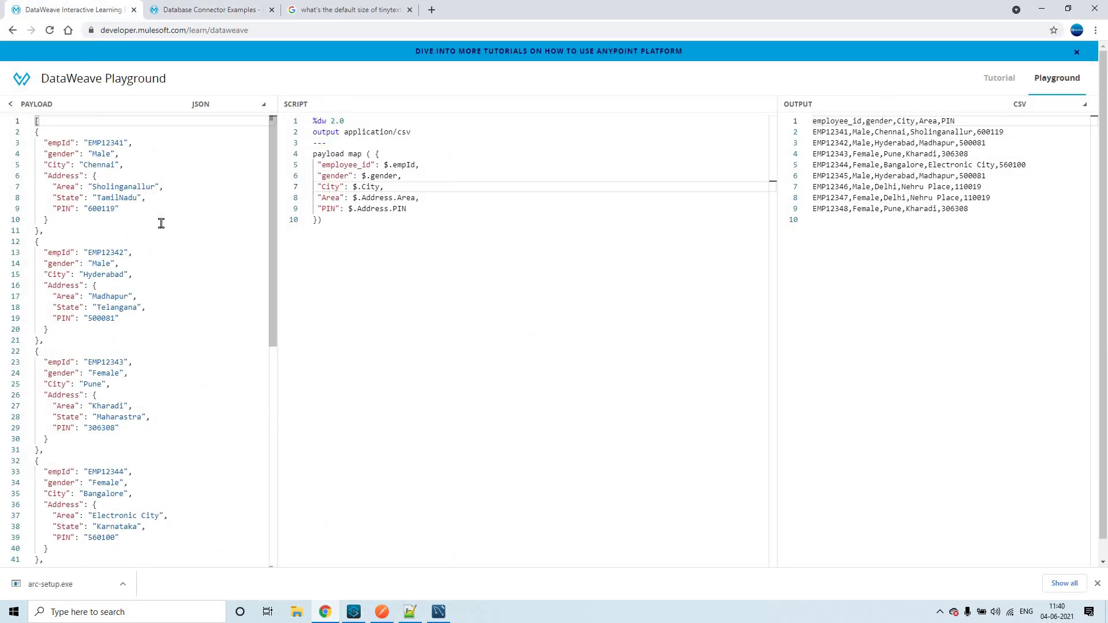
scroll(161, 224, down, 6)
scroll(126, 176, up, 6)
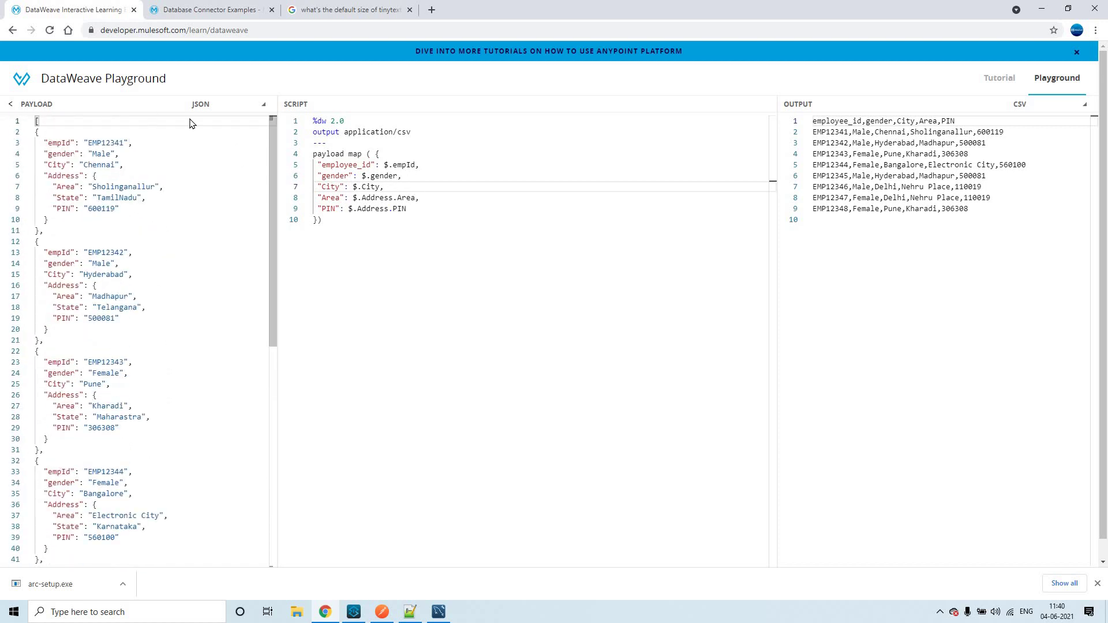
double_click(409, 132)
key(Right)
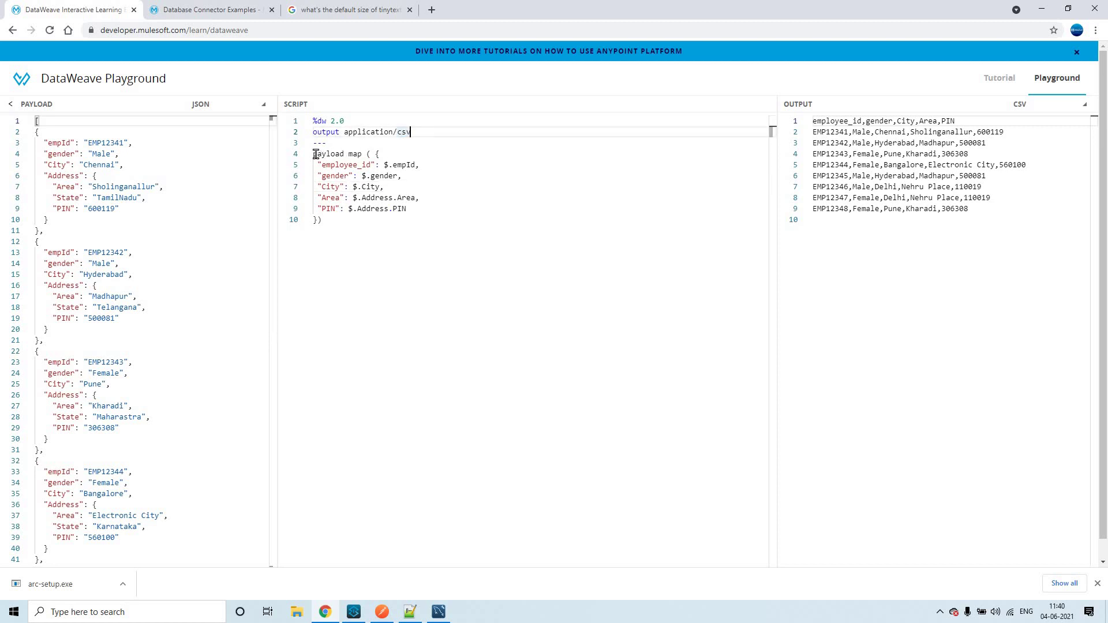
Examine how the DataWeave script maps each payload record to employee_id, gender, City, Area and PIN using the $ references.
mouse_move(353, 154)
click(385, 165)
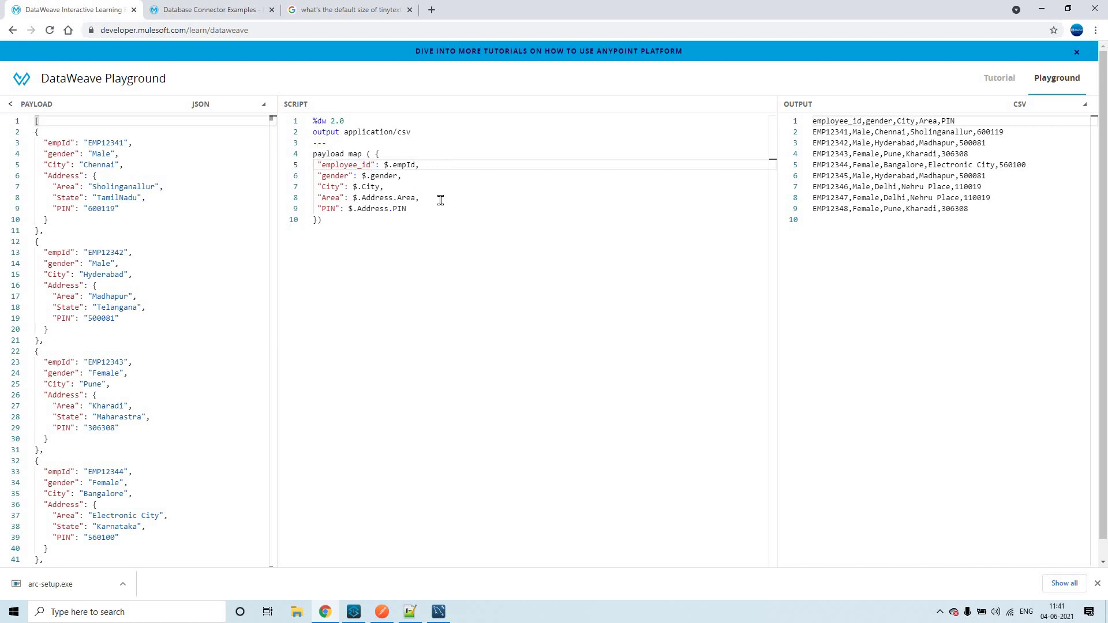
click(381, 154)
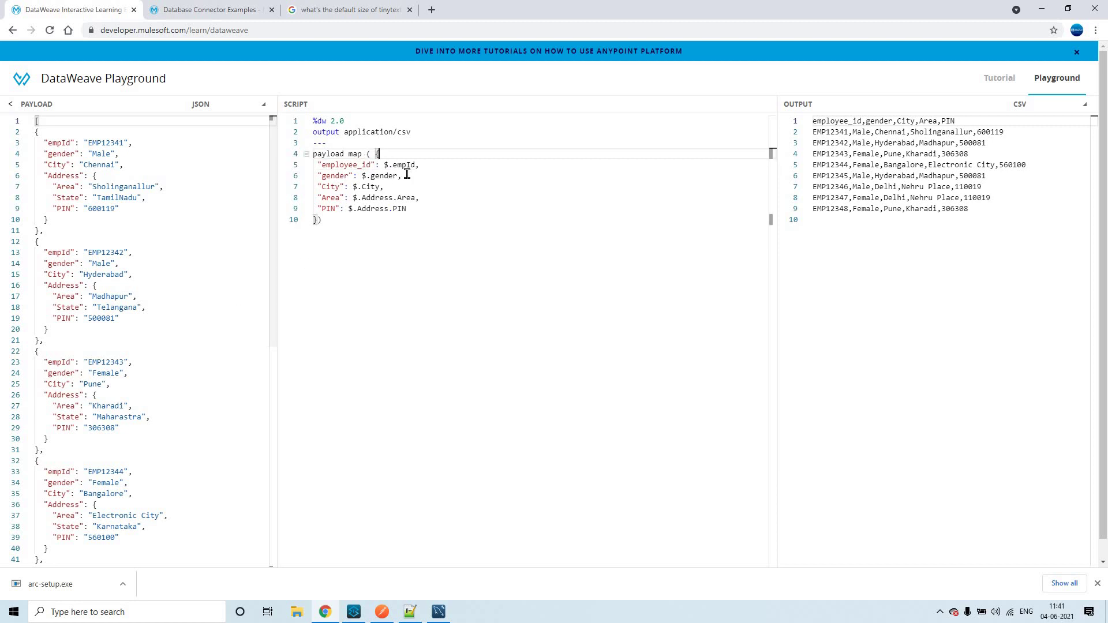
drag(385, 161, 388, 160)
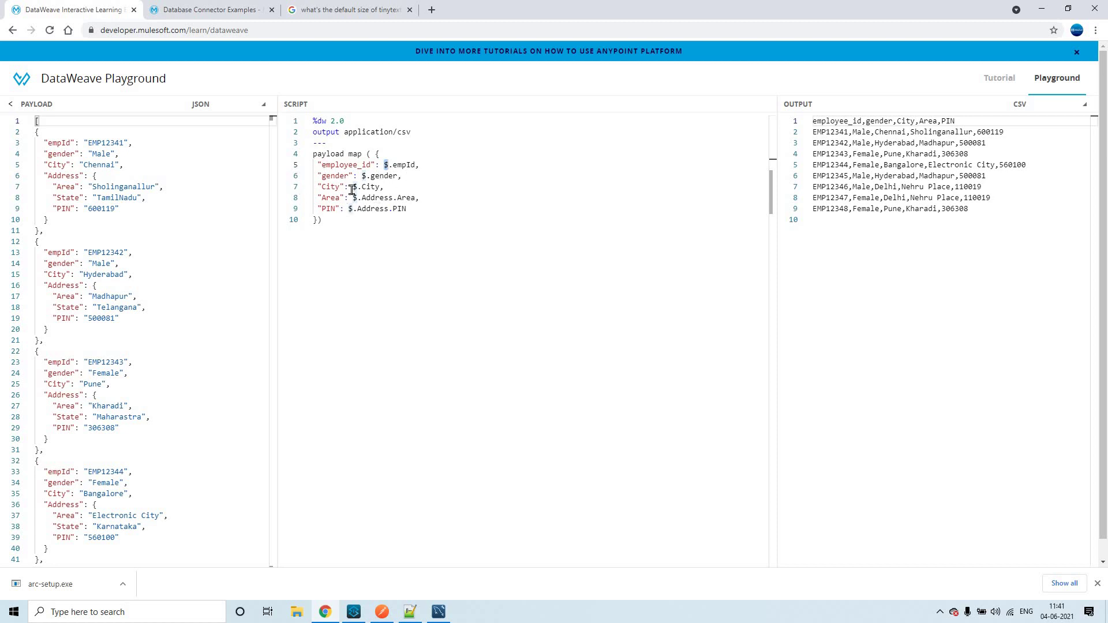
mouse_move(349, 213)
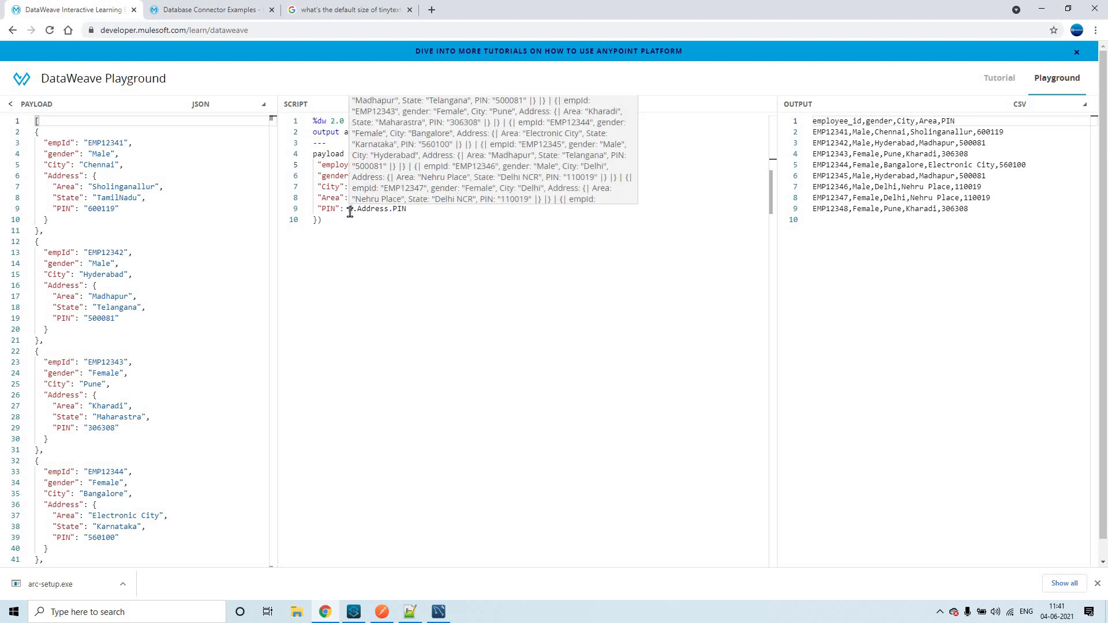
drag(347, 224, 310, 114)
click(353, 200)
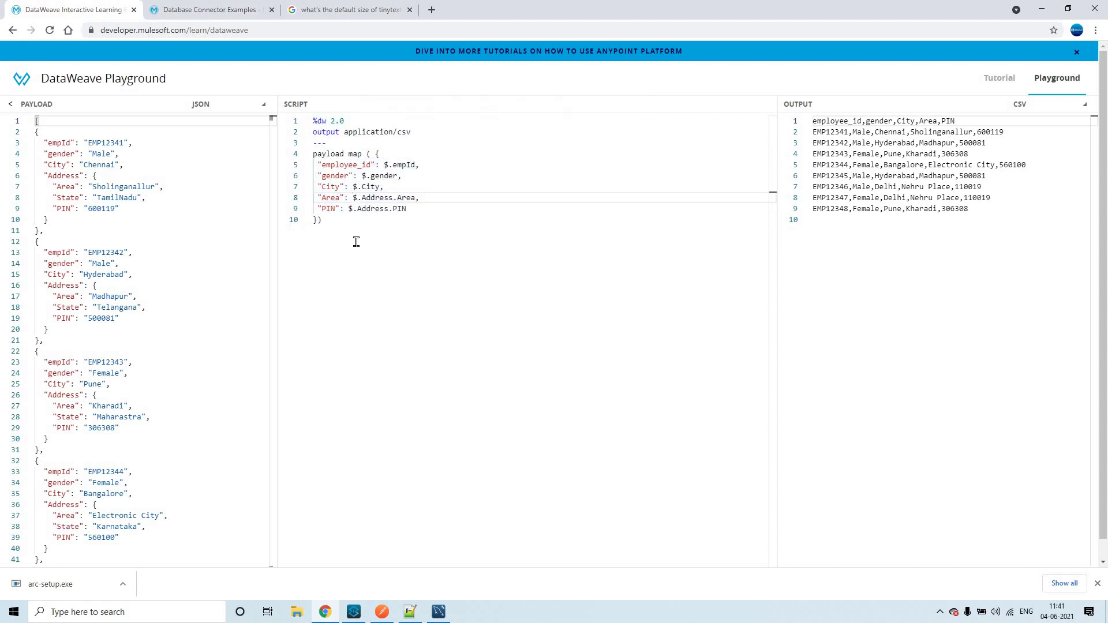
key(ctrl+End)
key(ctrl+shift+Home)
click(406, 198)
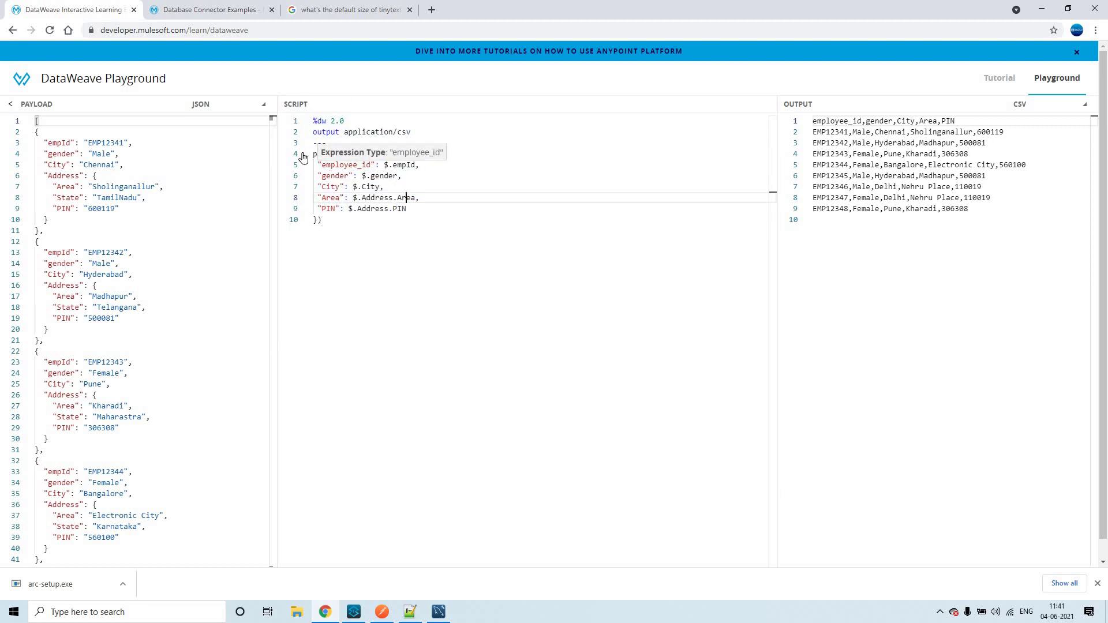
Switch back to Anypoint Studio and check the Transform Message component's CSV output directive, mapping script and output target.
click(354, 612)
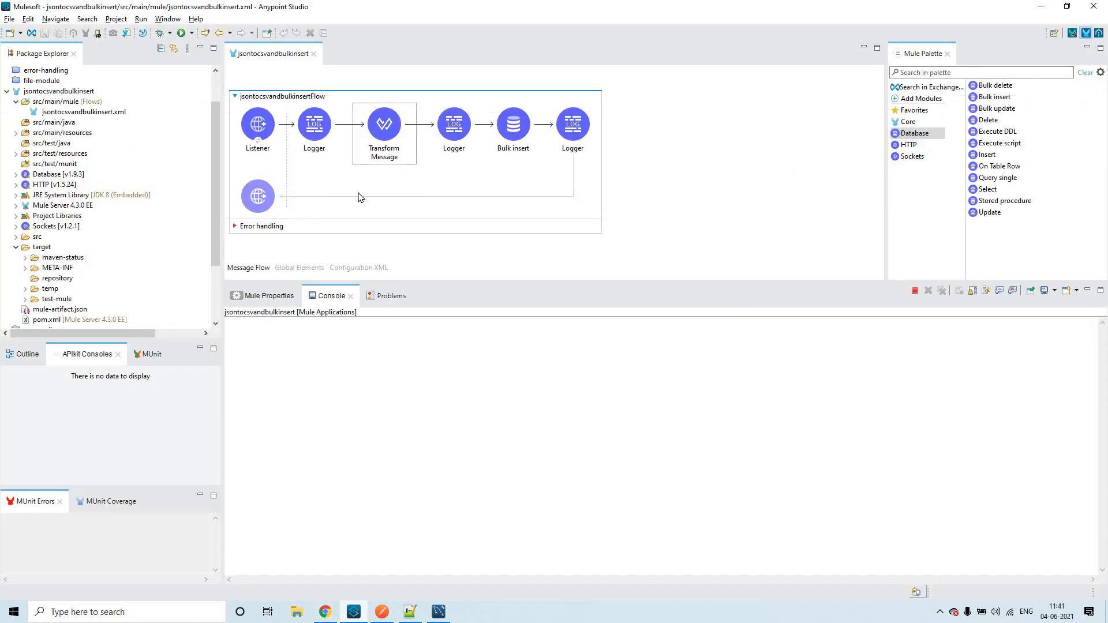
click(385, 129)
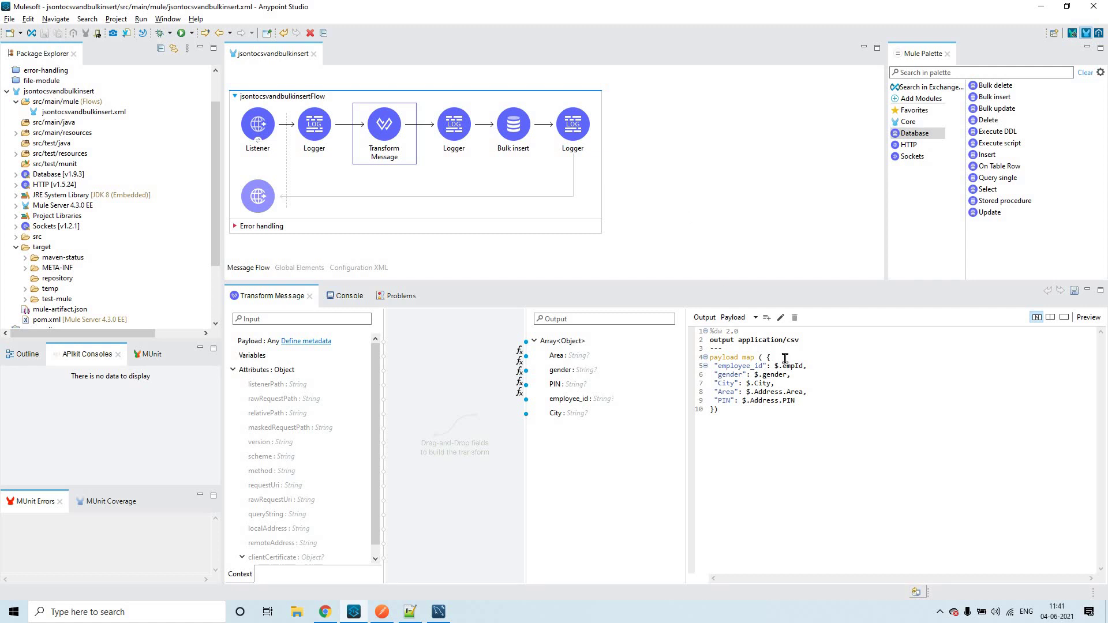
double_click(809, 341)
click(815, 375)
click(731, 320)
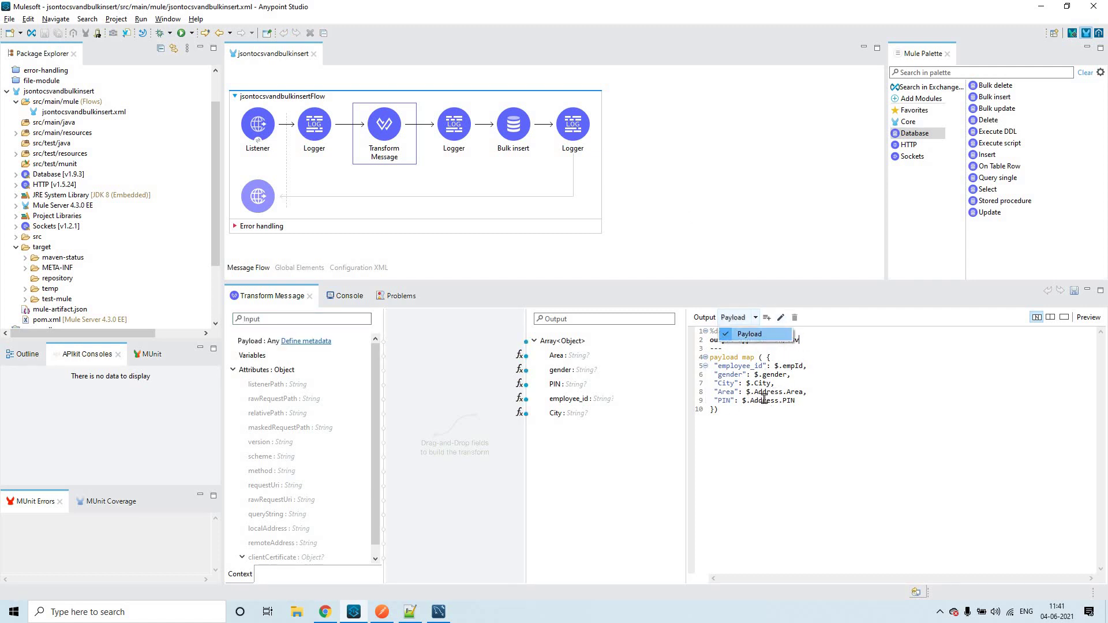
click(766, 400)
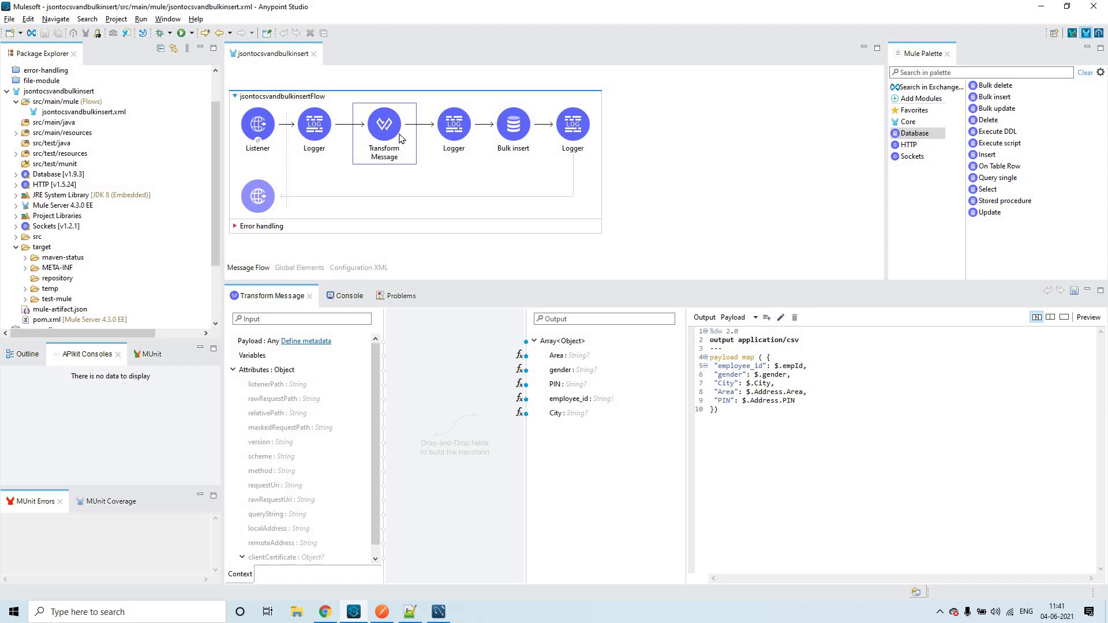
Check the message expression of the Logger after Transform Message, and bring the application console back into view.
click(454, 127)
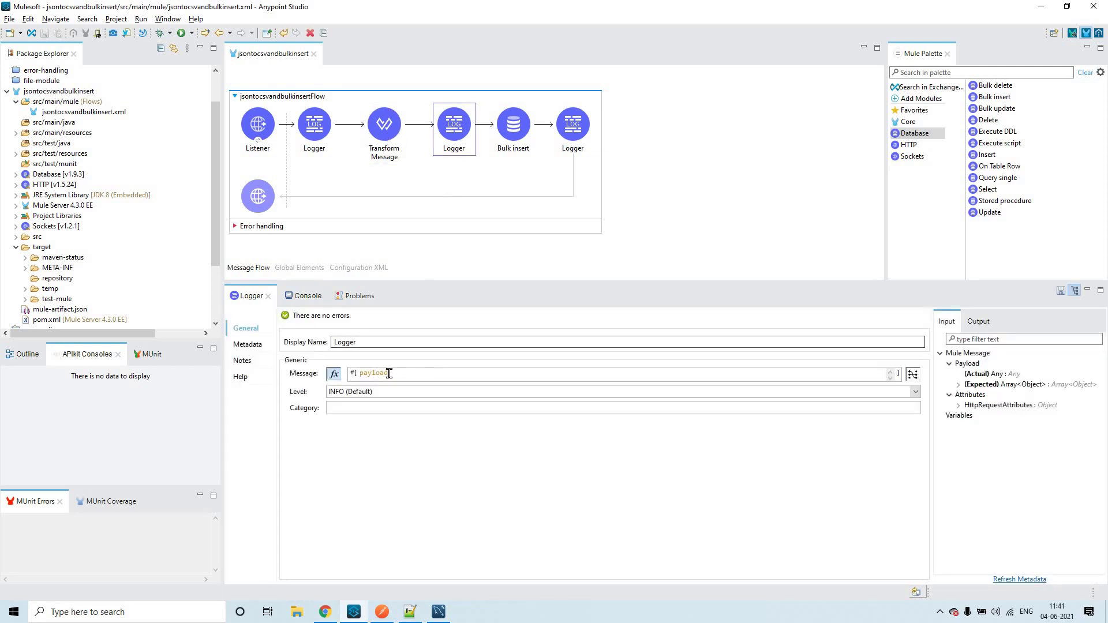
click(306, 295)
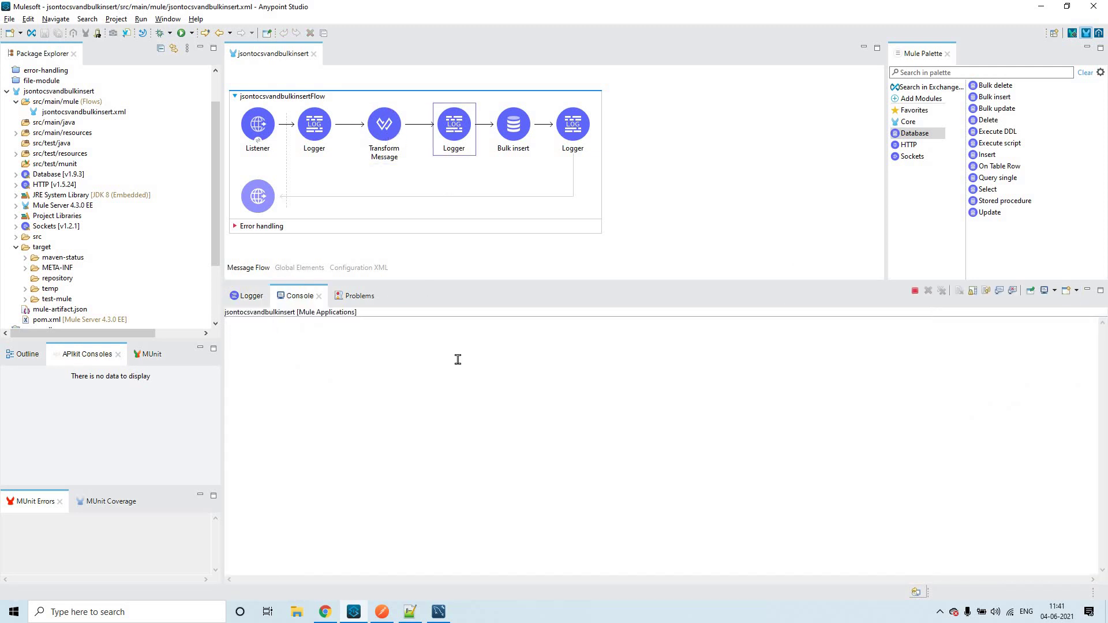
Select the Bulk insert operation in the flow and open its Database_Config connector configuration.
key(alt+Tab)
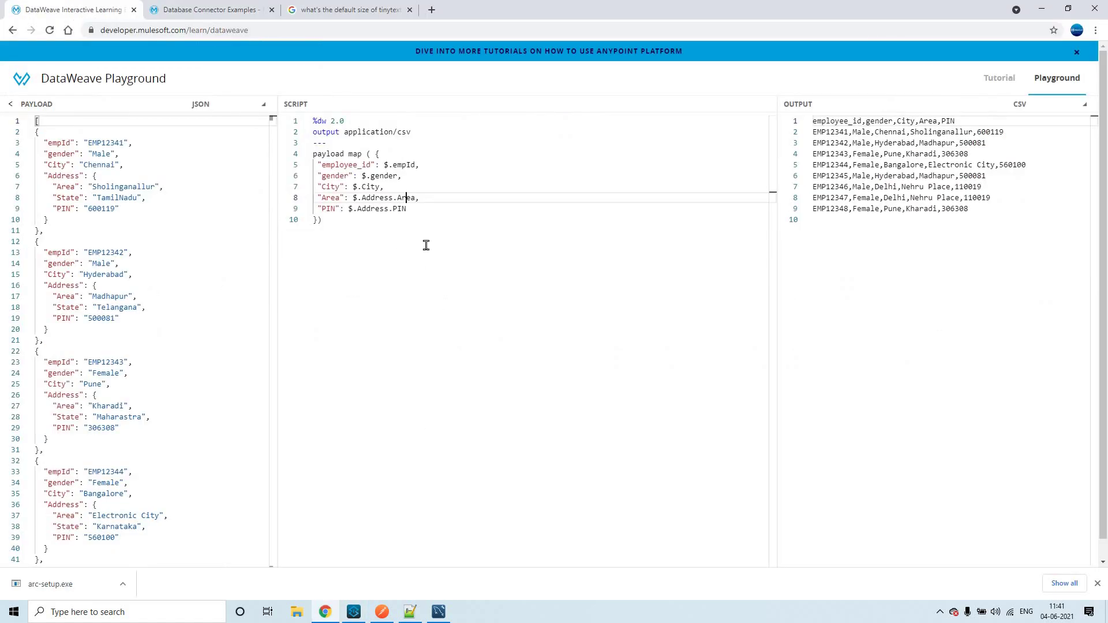
key(alt+Tab)
click(508, 132)
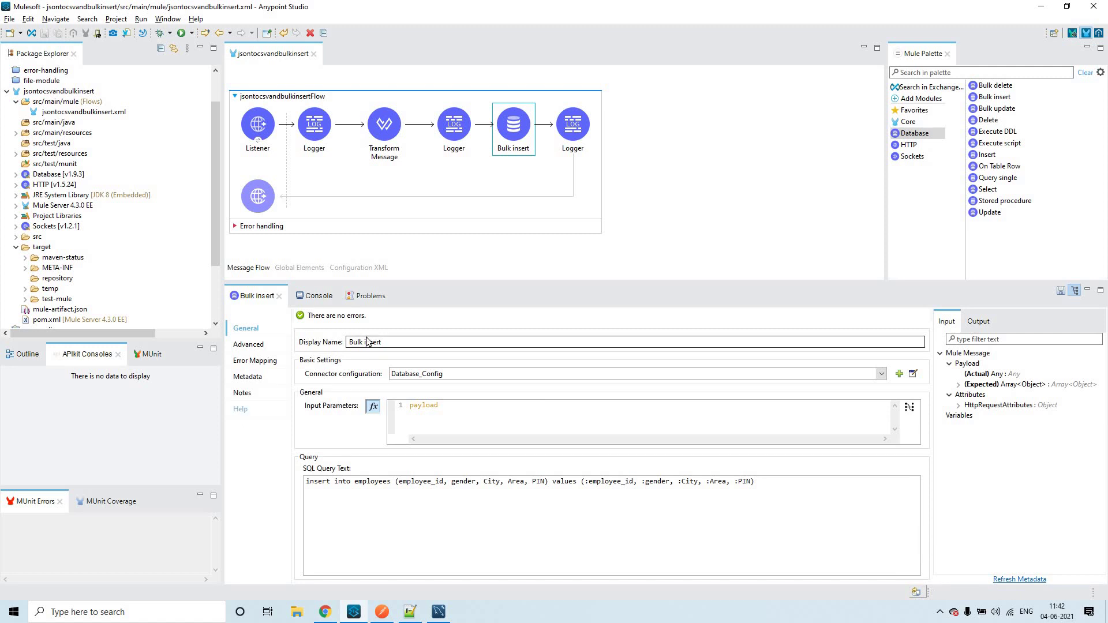
click(423, 374)
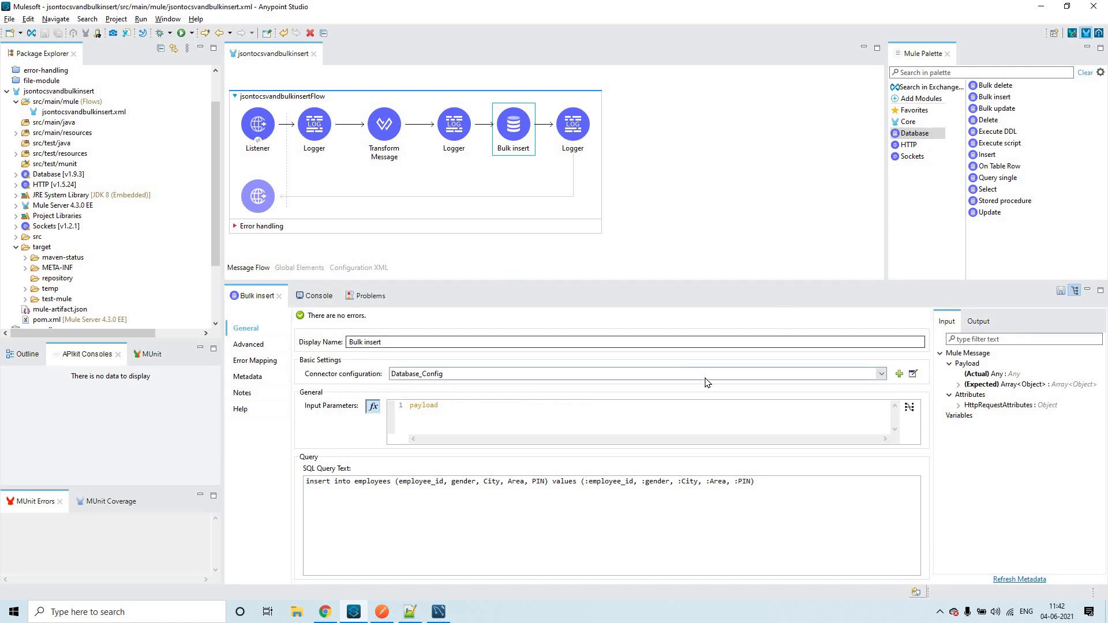
click(912, 375)
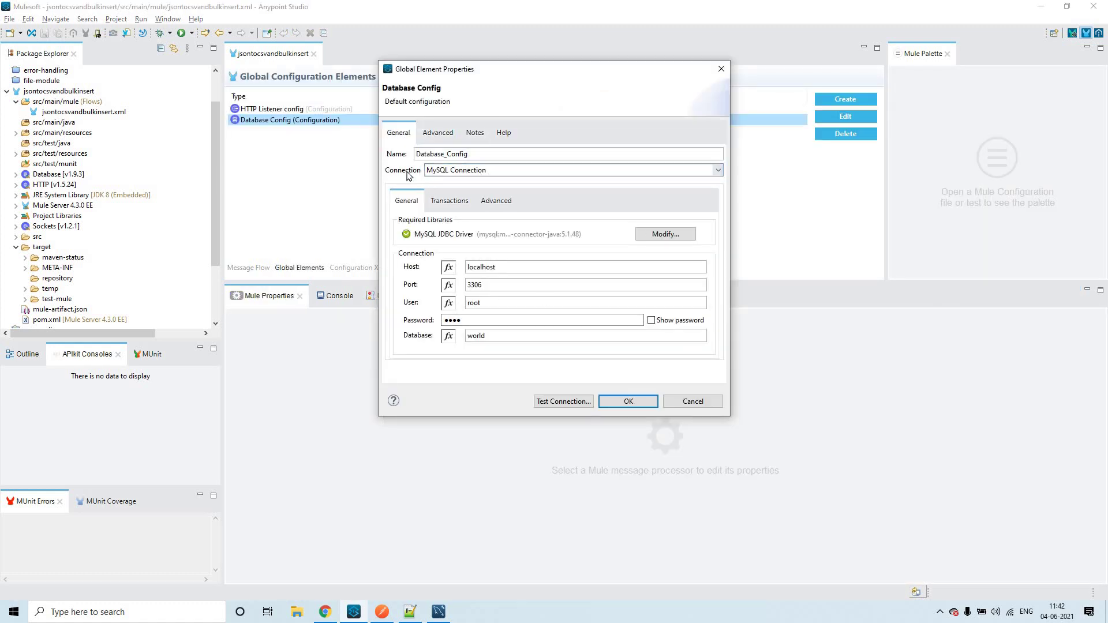
Examine the connection types offered for the database configuration, keeping MySQL Connection selected.
click(465, 170)
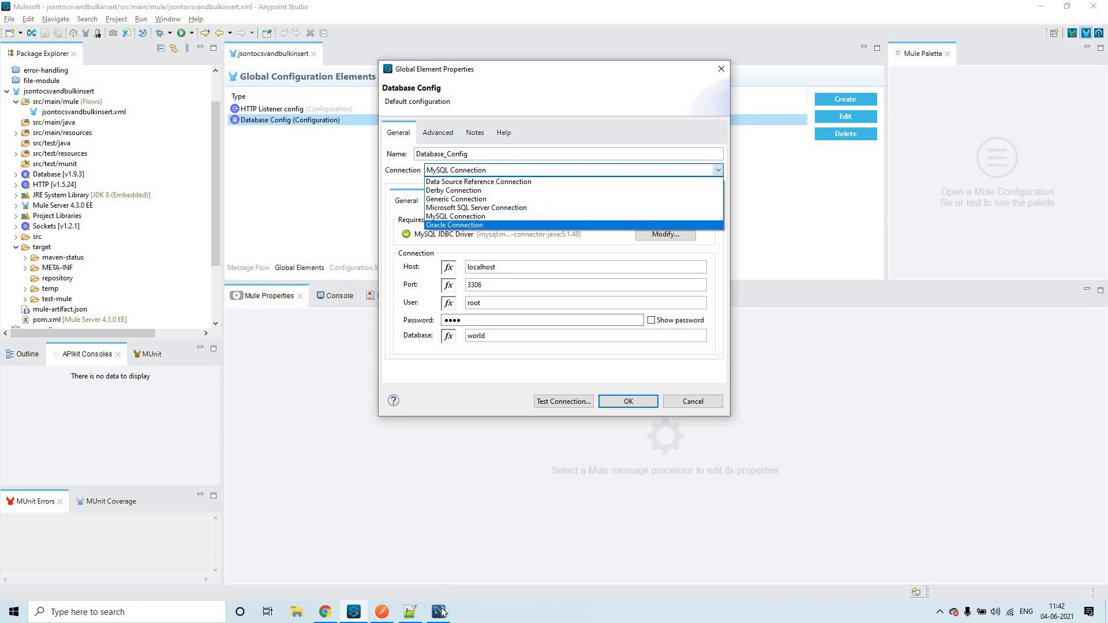
click(486, 218)
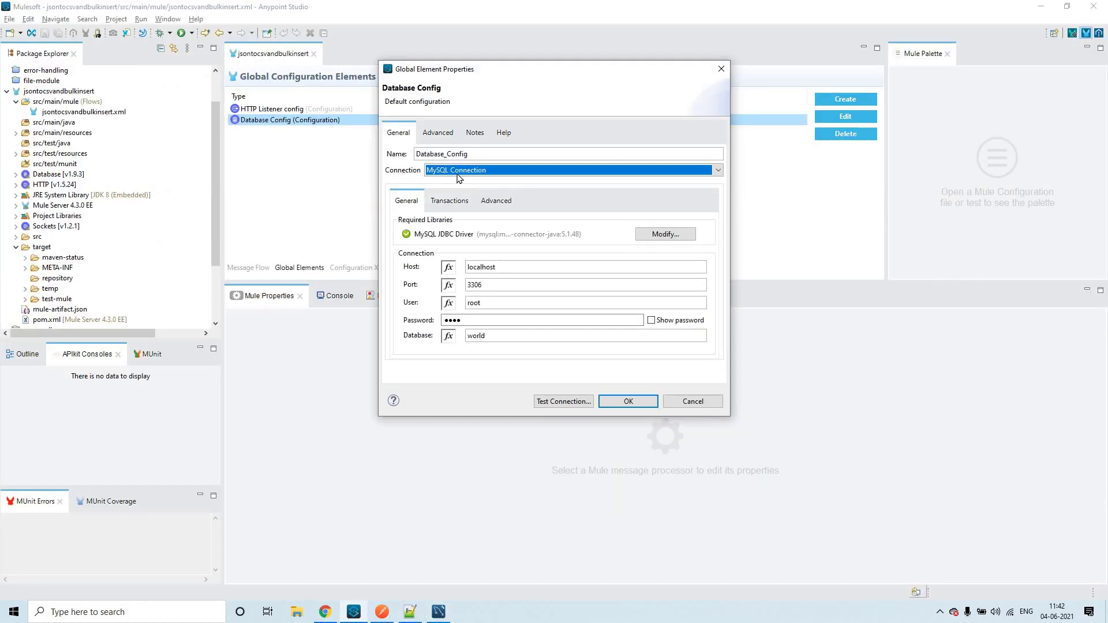
click(502, 171)
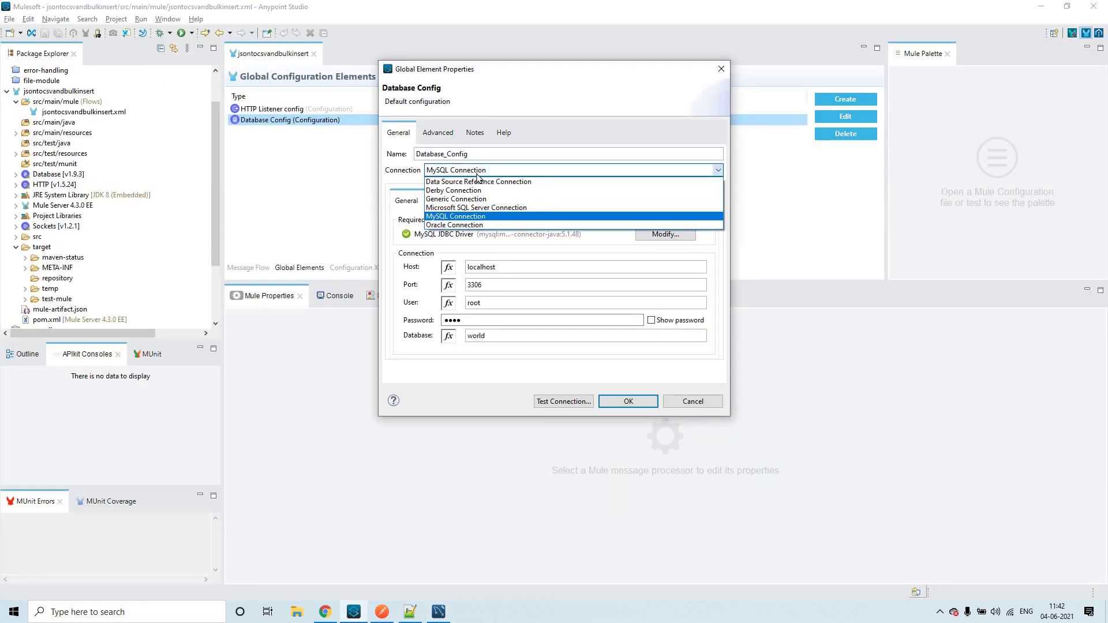
click(486, 173)
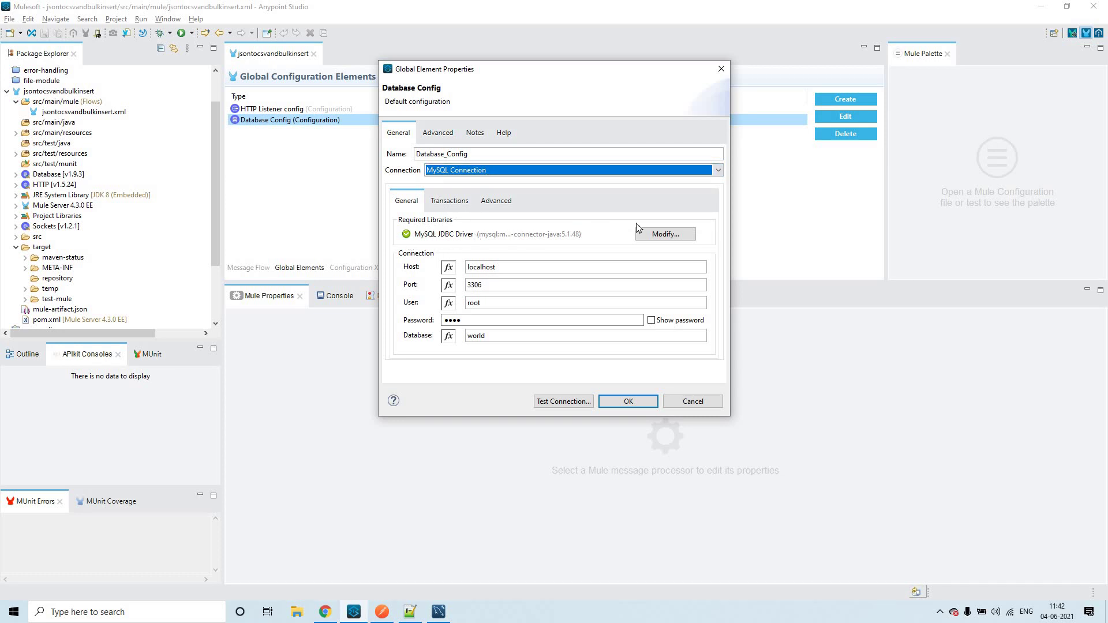
Remove the configured MySQL JDBC Driver library from the database configuration.
click(681, 235)
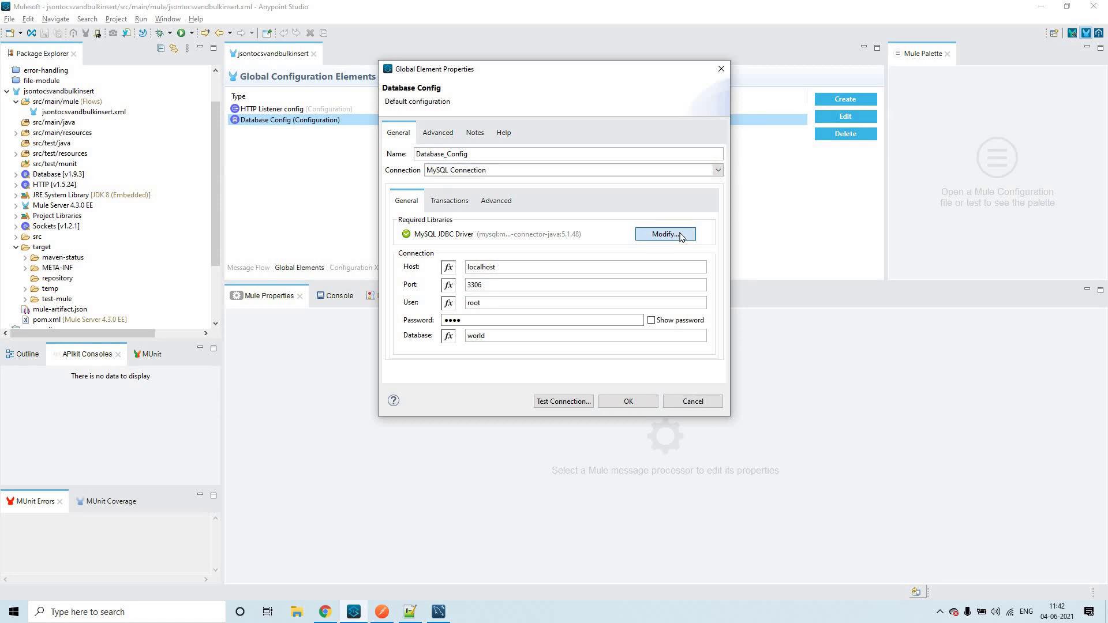
click(554, 229)
click(656, 234)
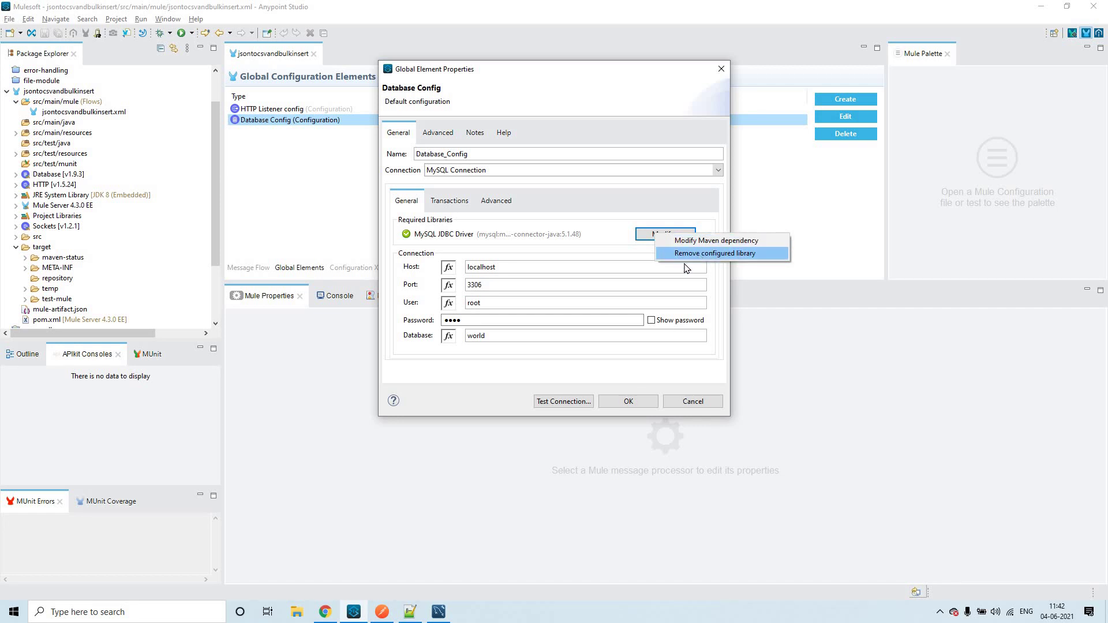
click(685, 256)
click(617, 255)
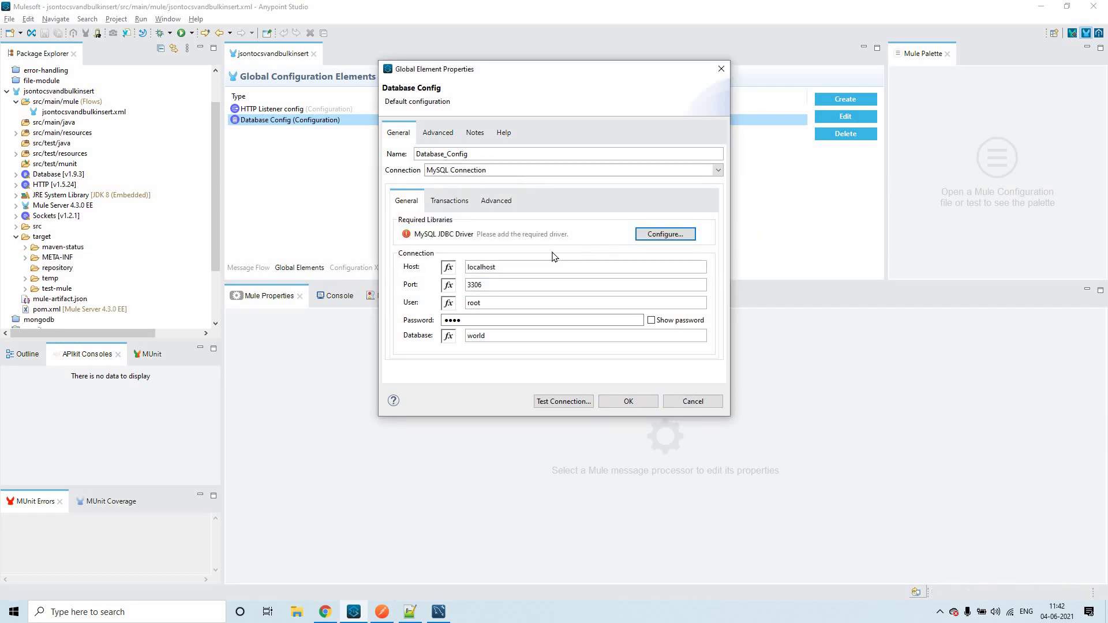
Add the MySQL JDBC driver as a Maven dependency with artifact mysql-connector-java, version 5.1.48.
click(660, 237)
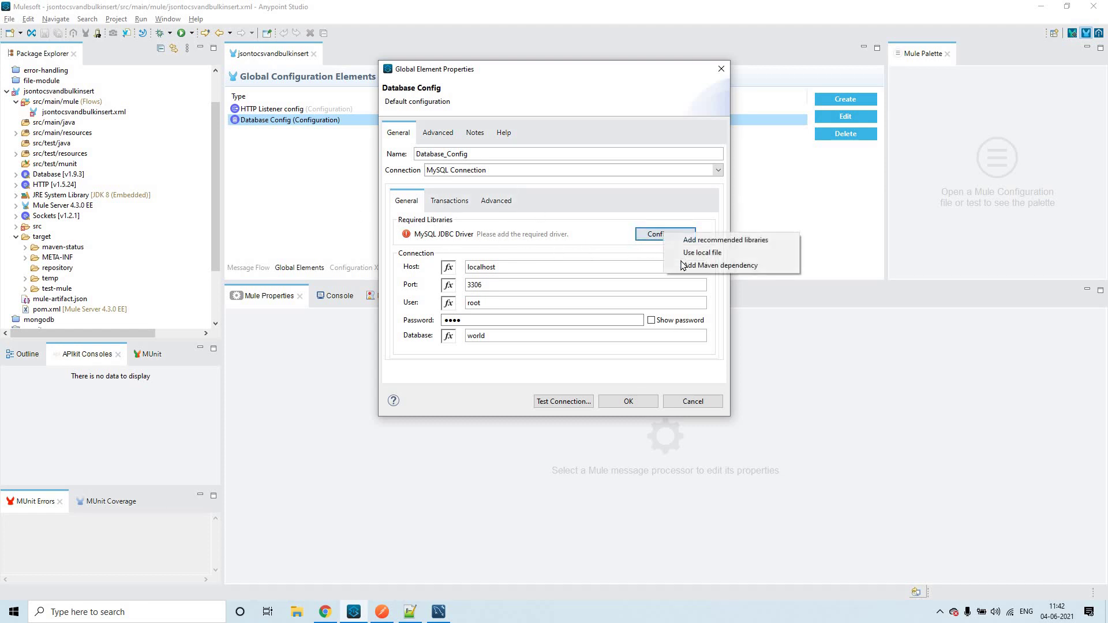
click(732, 267)
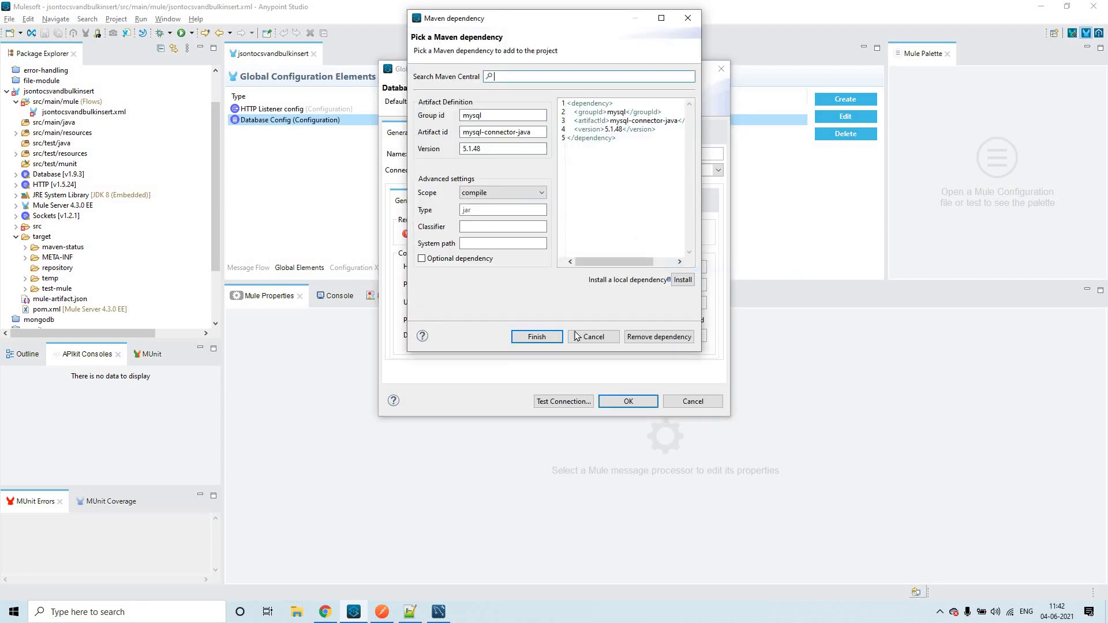
click(536, 336)
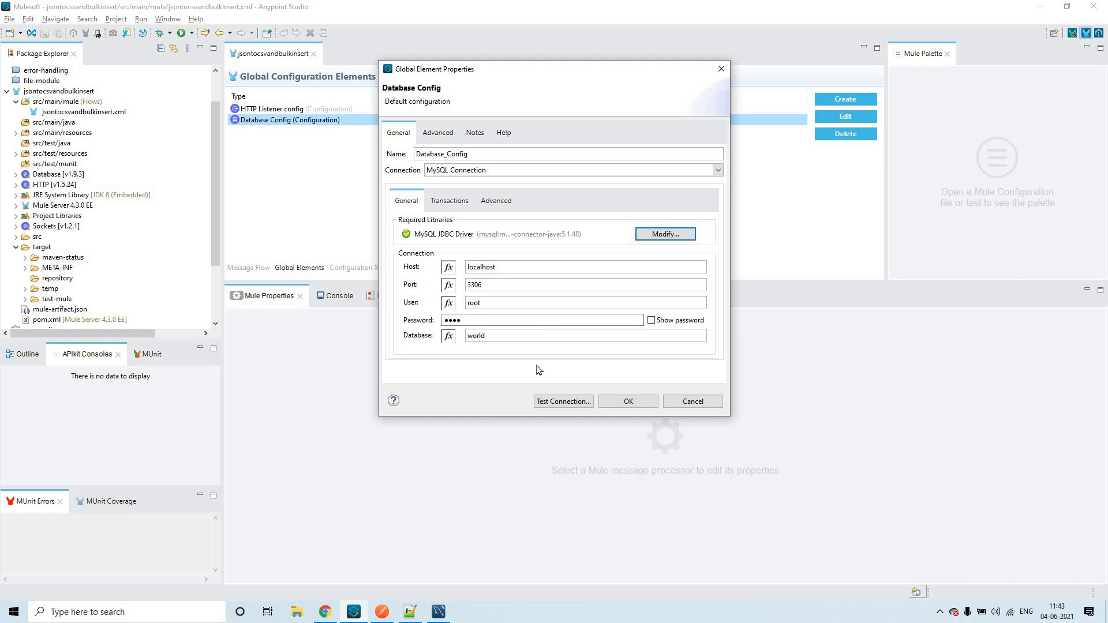
Check the host and password entries of the MySQL connection.
double_click(466, 266)
click(523, 266)
click(474, 319)
Switch to MySQL Workbench, check the world schema and its employees table, and return to Anypoint Studio.
click(438, 613)
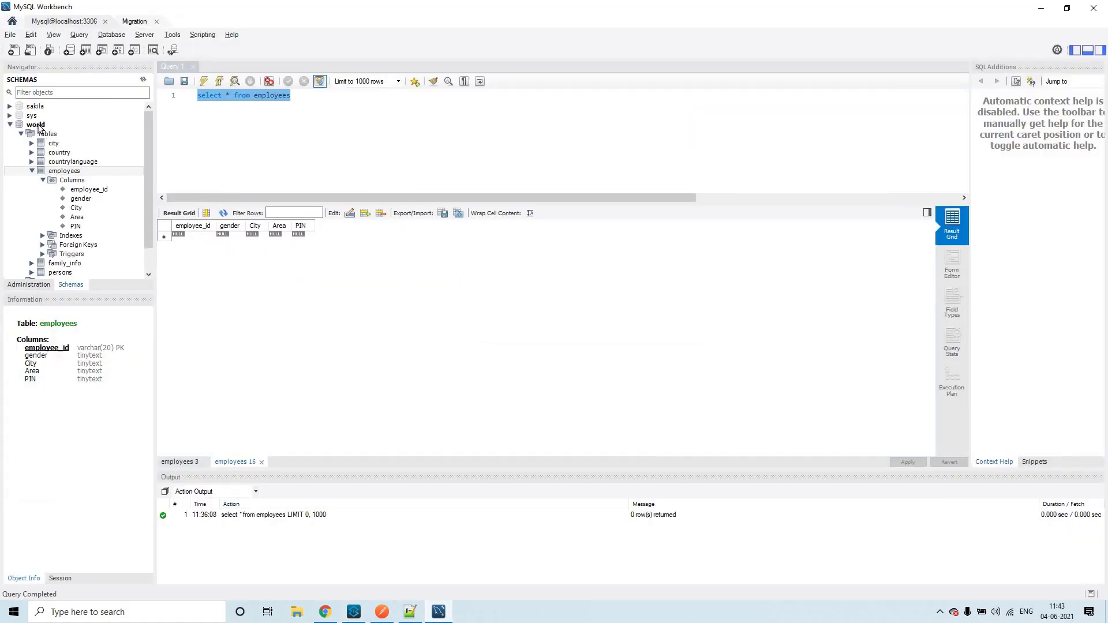
click(30, 126)
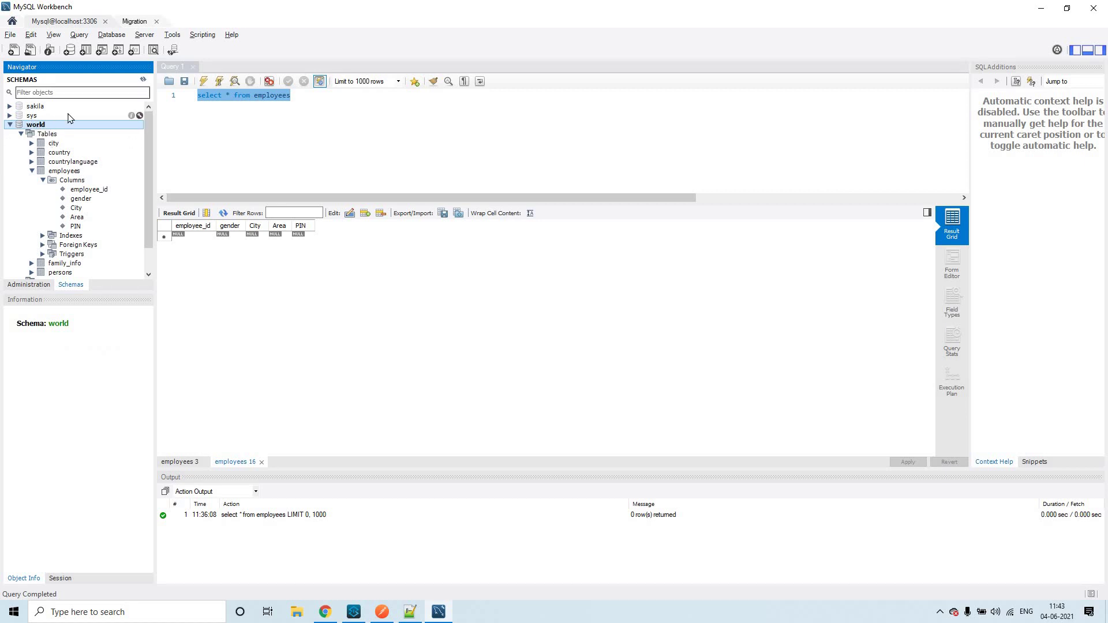
click(67, 172)
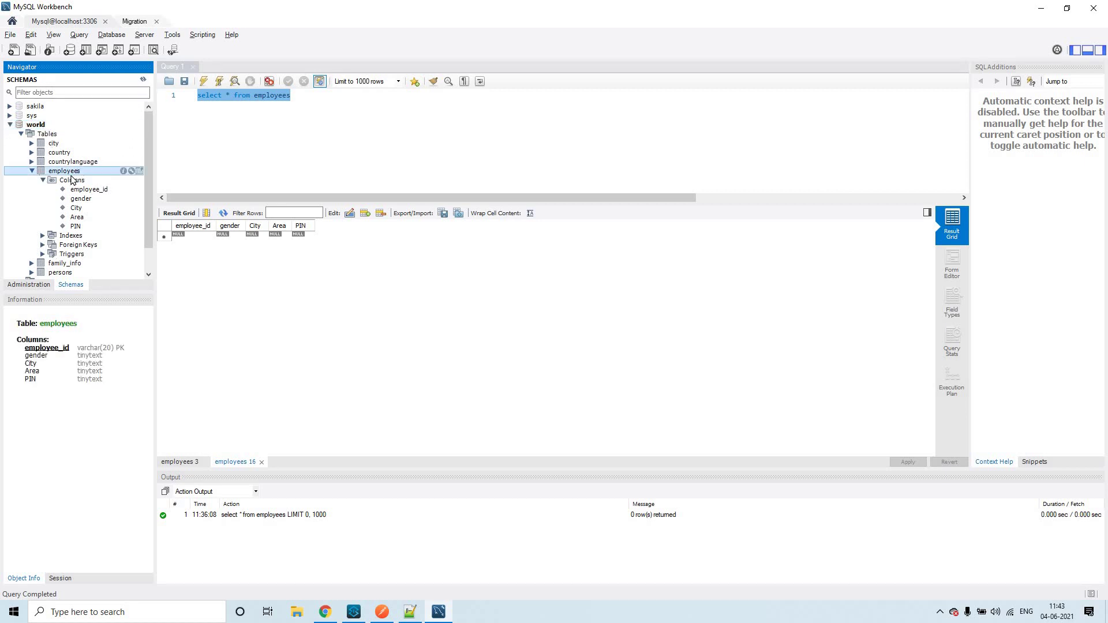
click(1040, 8)
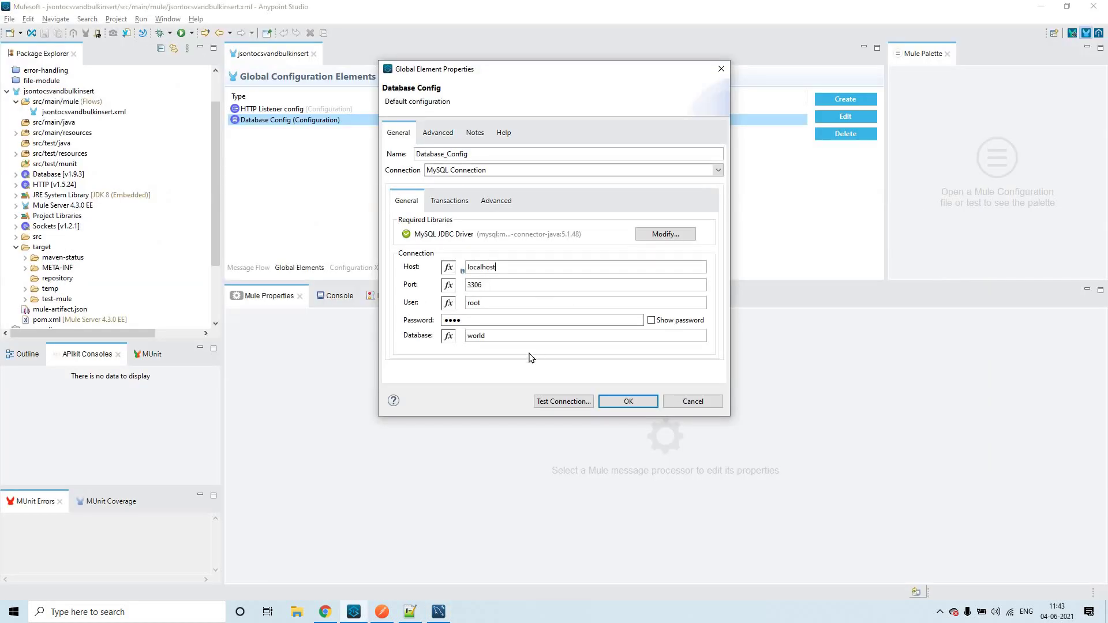
Test the MySQL connection, accept the database configuration and return to the message flow.
click(565, 402)
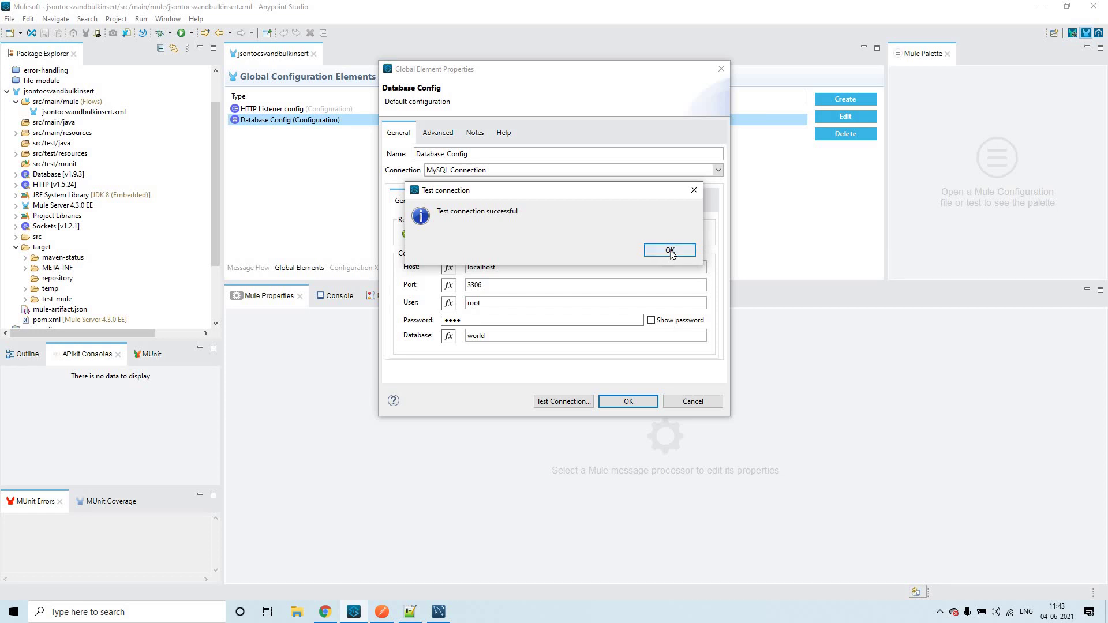
click(670, 251)
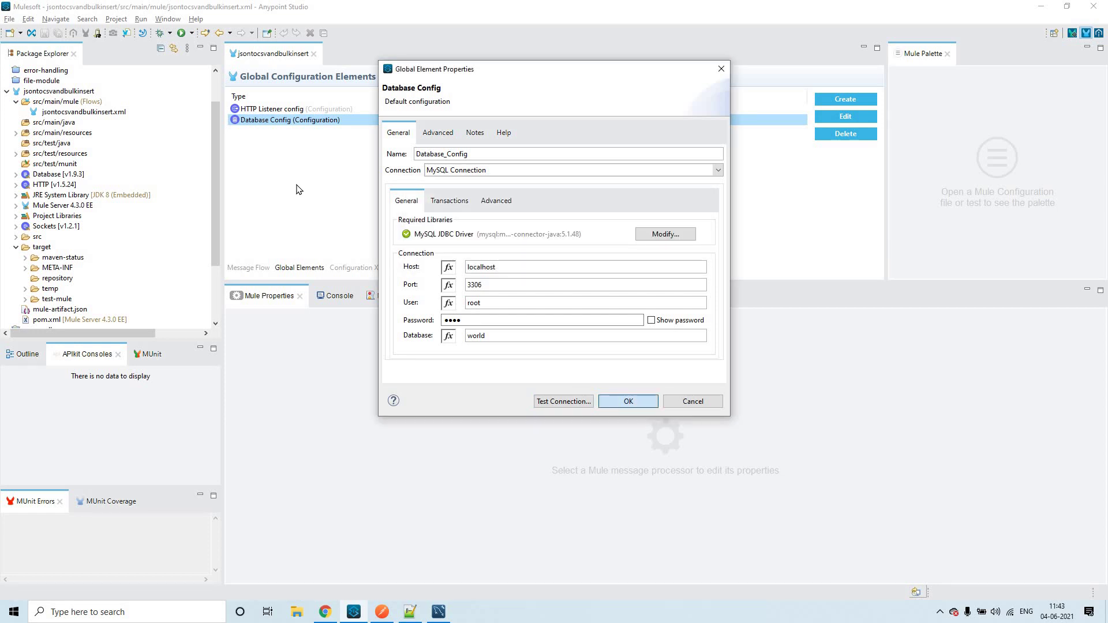
key(Return)
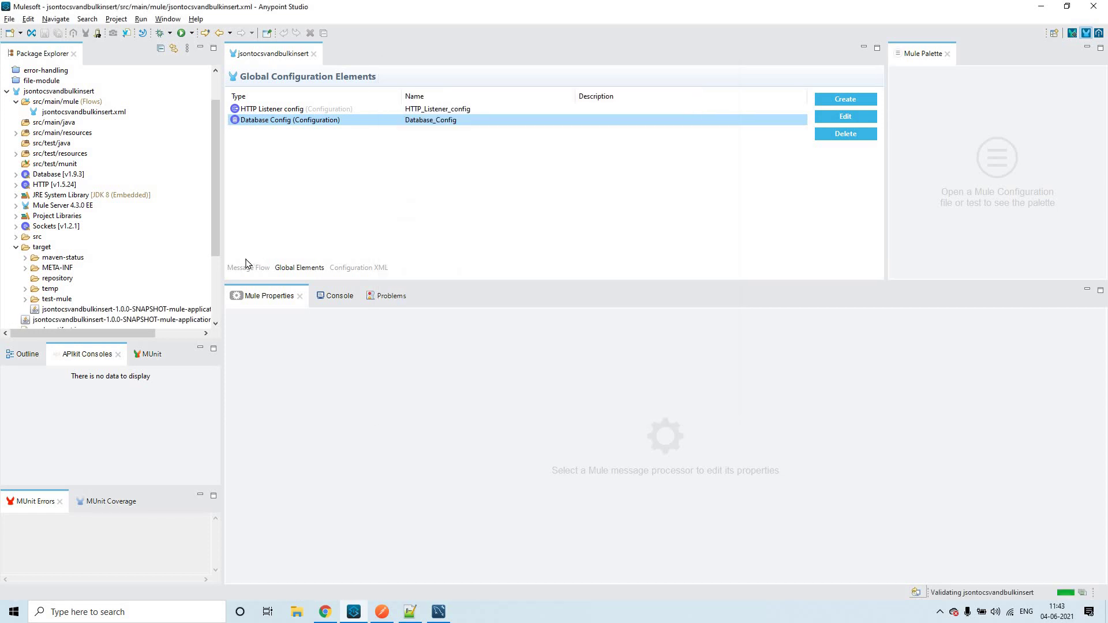
click(248, 267)
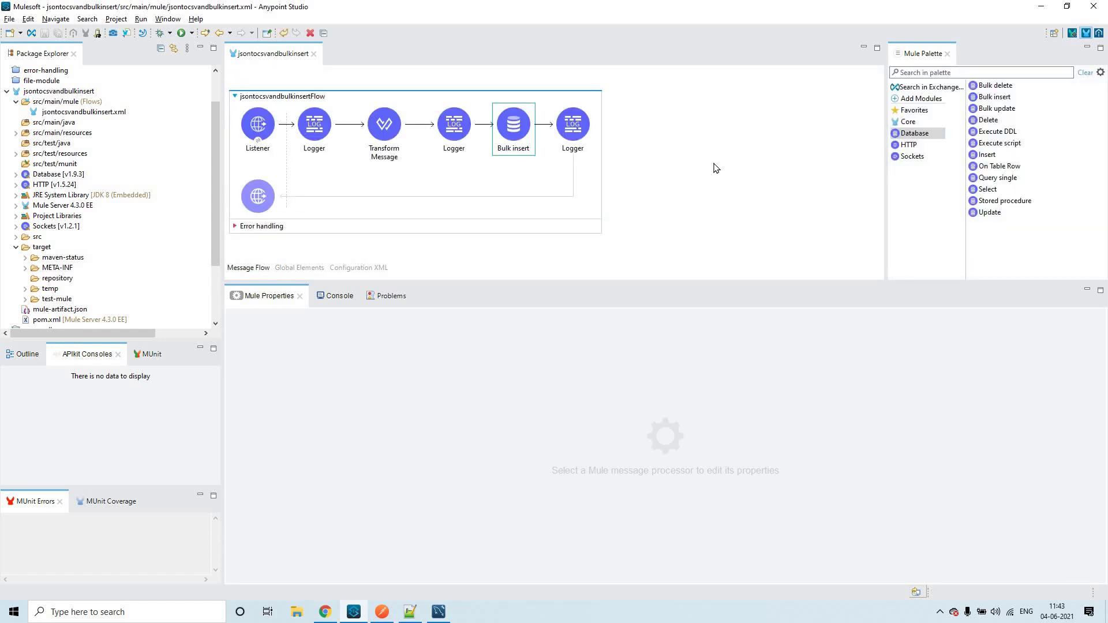
In MySQL Workbench, check the hostname, port and username in the Connect to Database settings, cancel, and go back to Anypoint Studio.
key(alt+Tab)
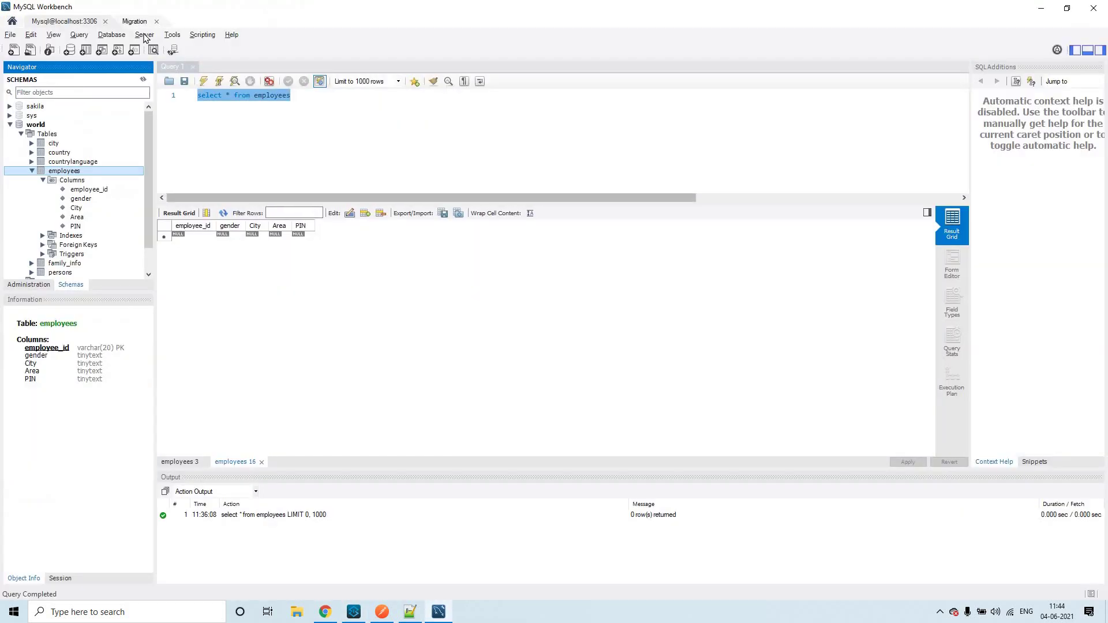
click(112, 34)
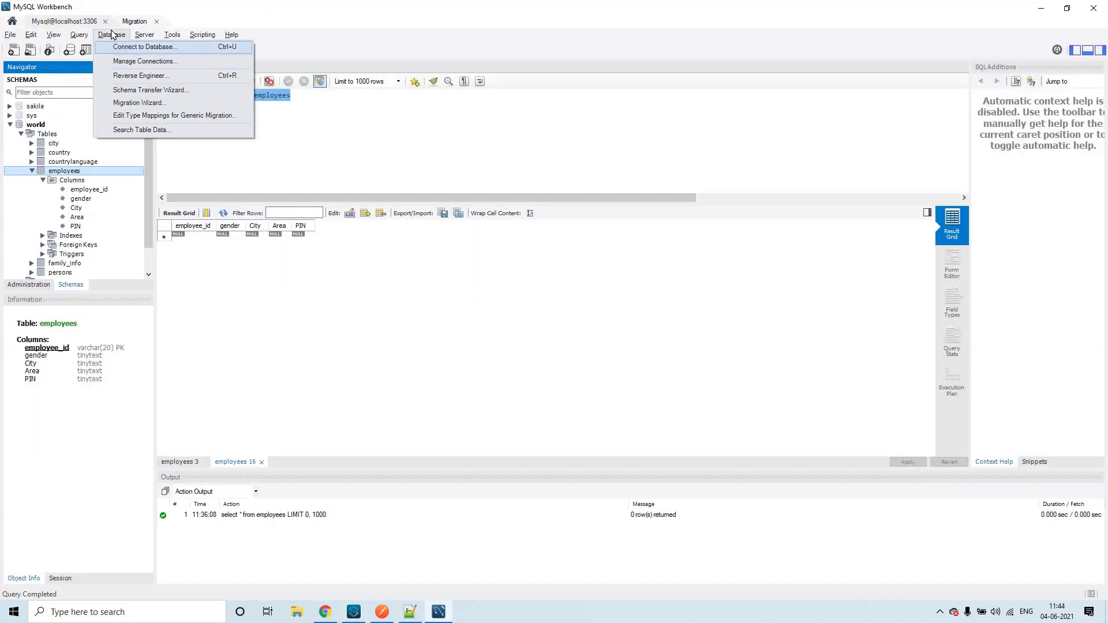
click(128, 47)
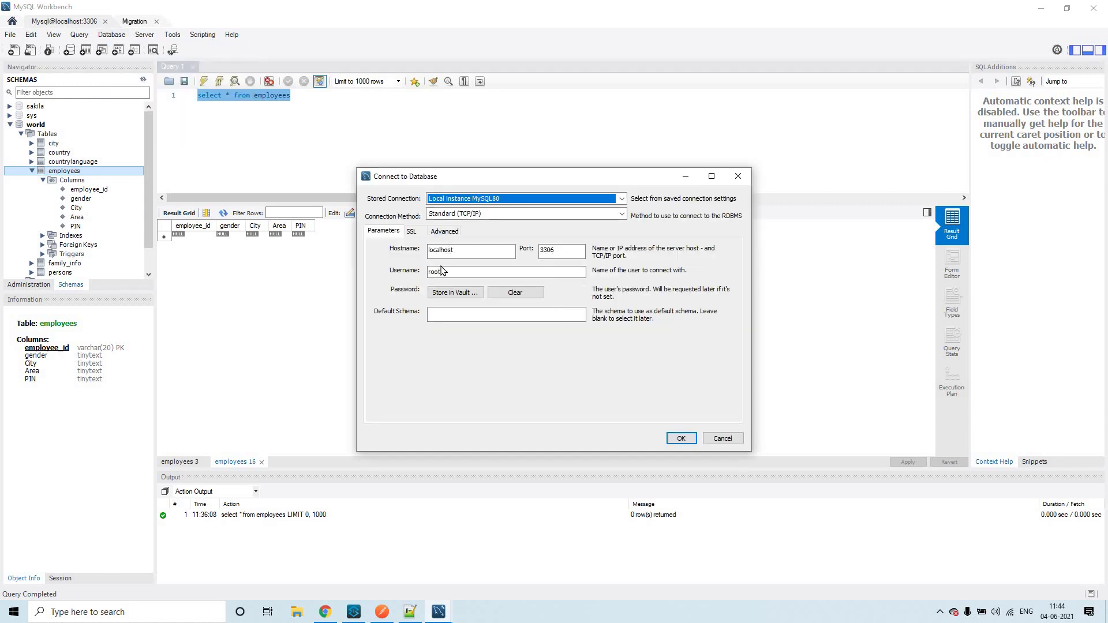
double_click(456, 250)
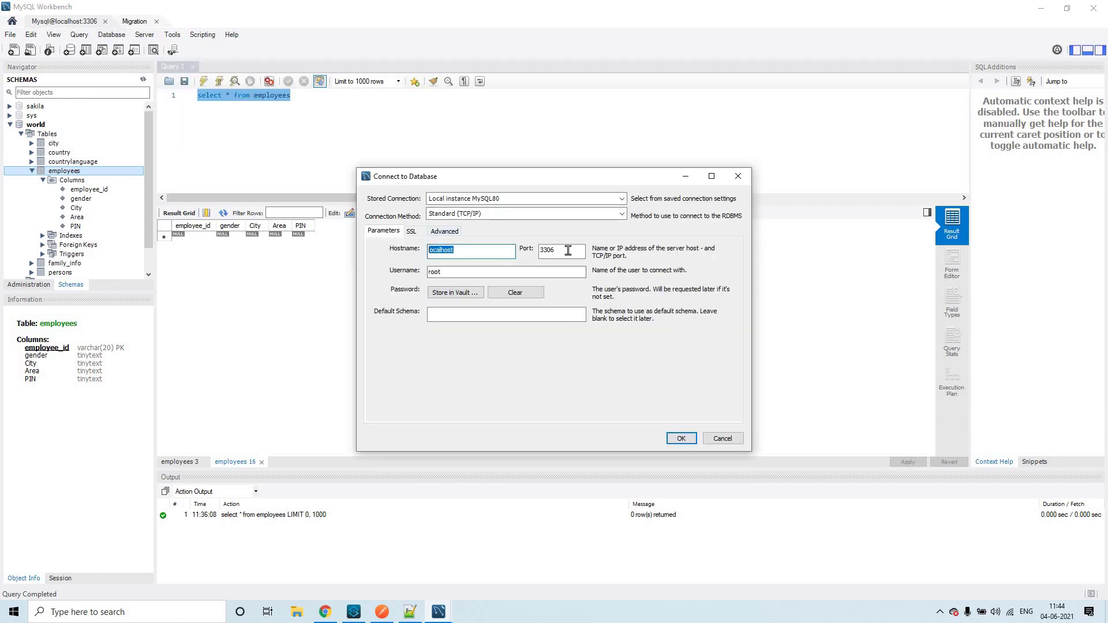
key(Tab)
key(Tab)
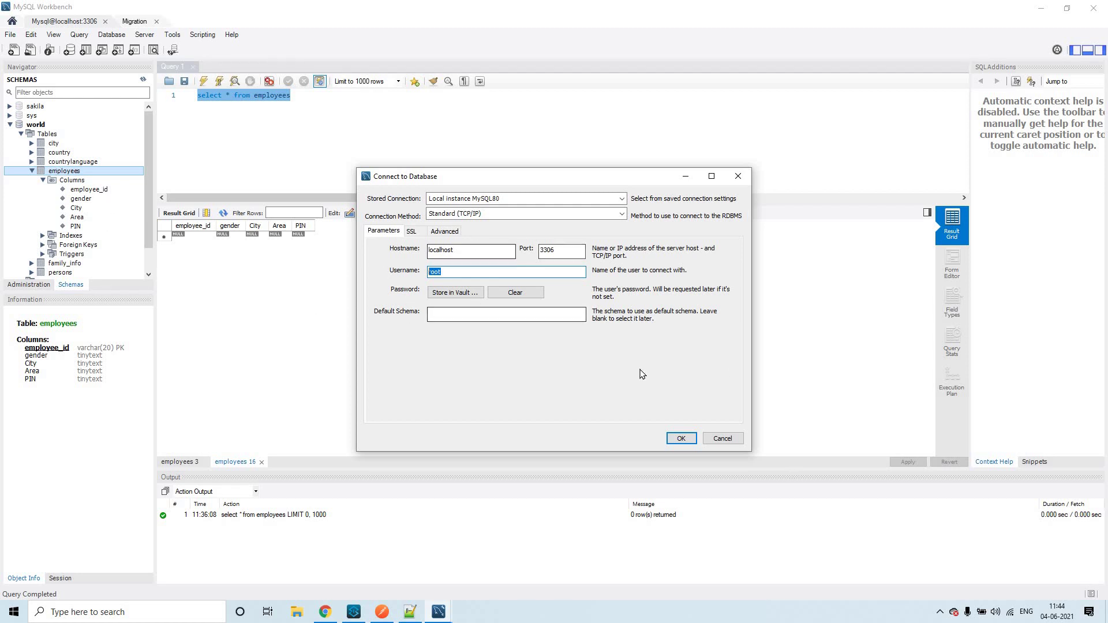
click(722, 439)
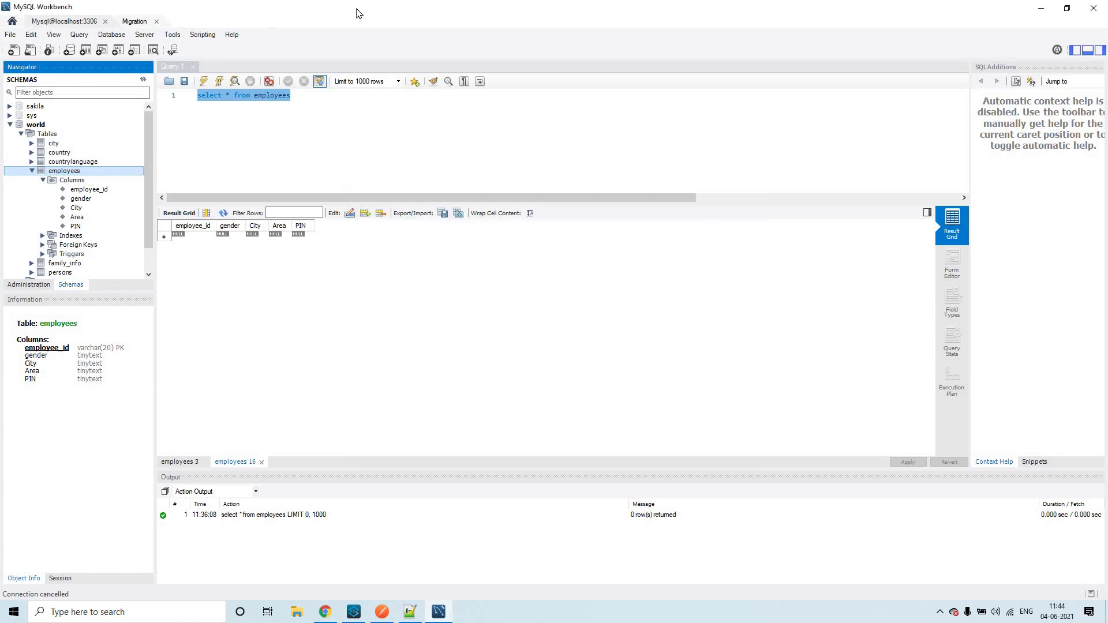
click(1041, 8)
Examine the Bulk insert operation's Input Parameters expression and SQL query text.
click(524, 136)
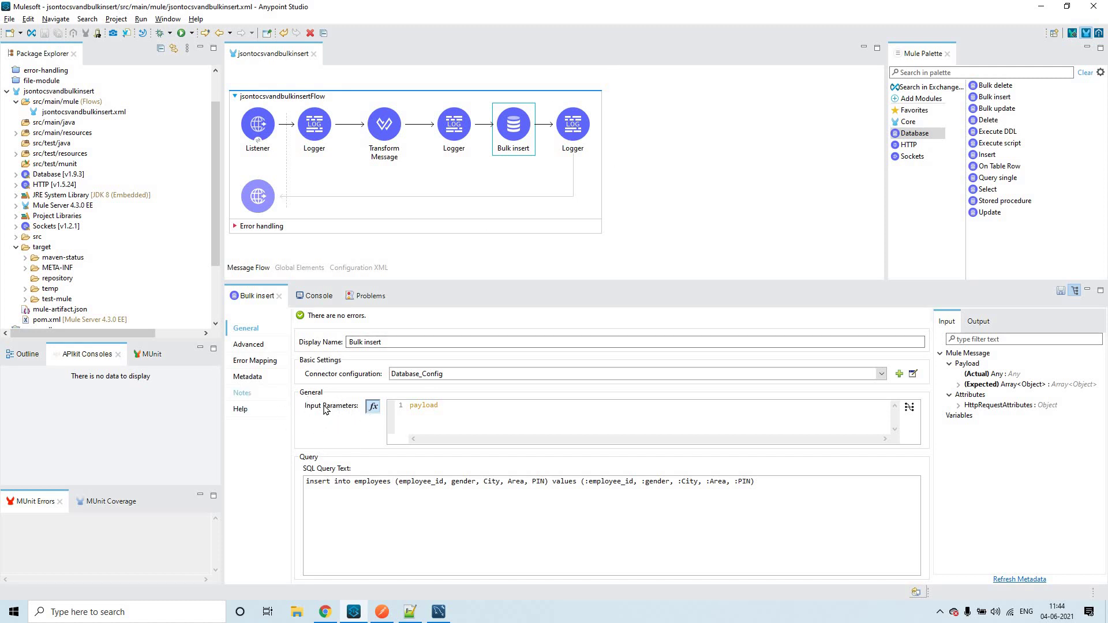
drag(501, 414, 373, 405)
click(508, 410)
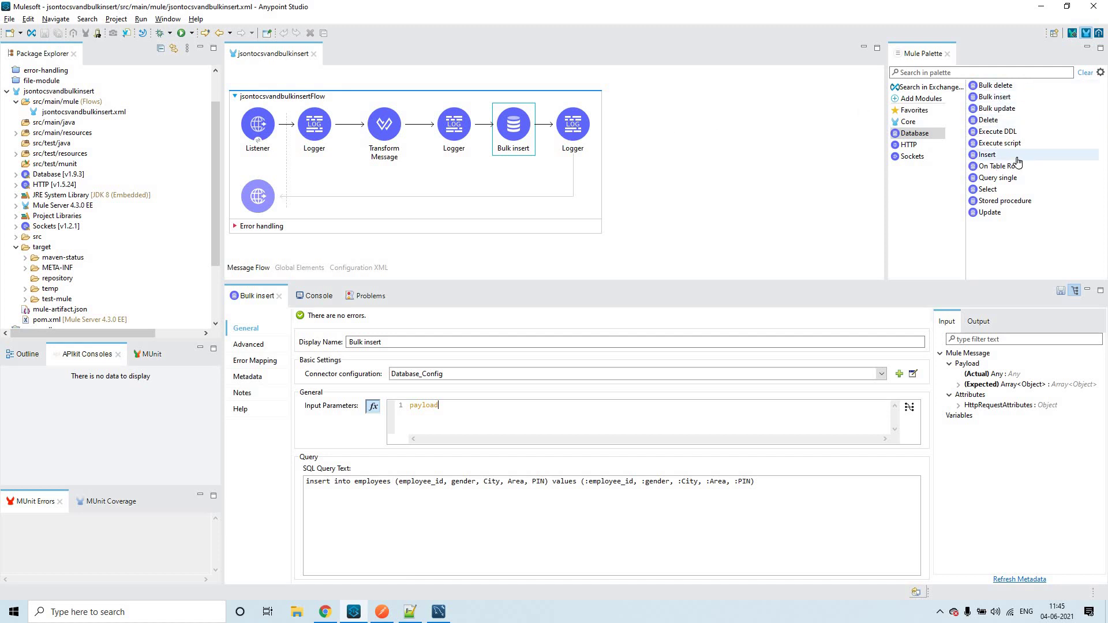
Place a Database Insert operation in a new flow below the main flow to compare its settings, and delete that flow.
drag(986, 155, 650, 207)
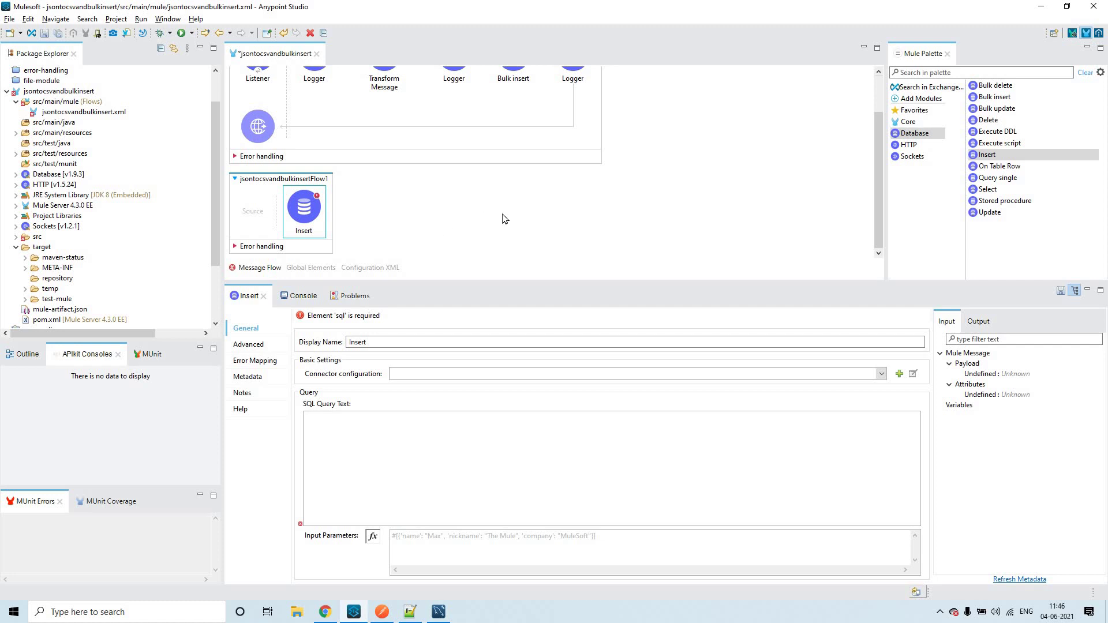
click(252, 182)
scroll(524, 209, up, 2)
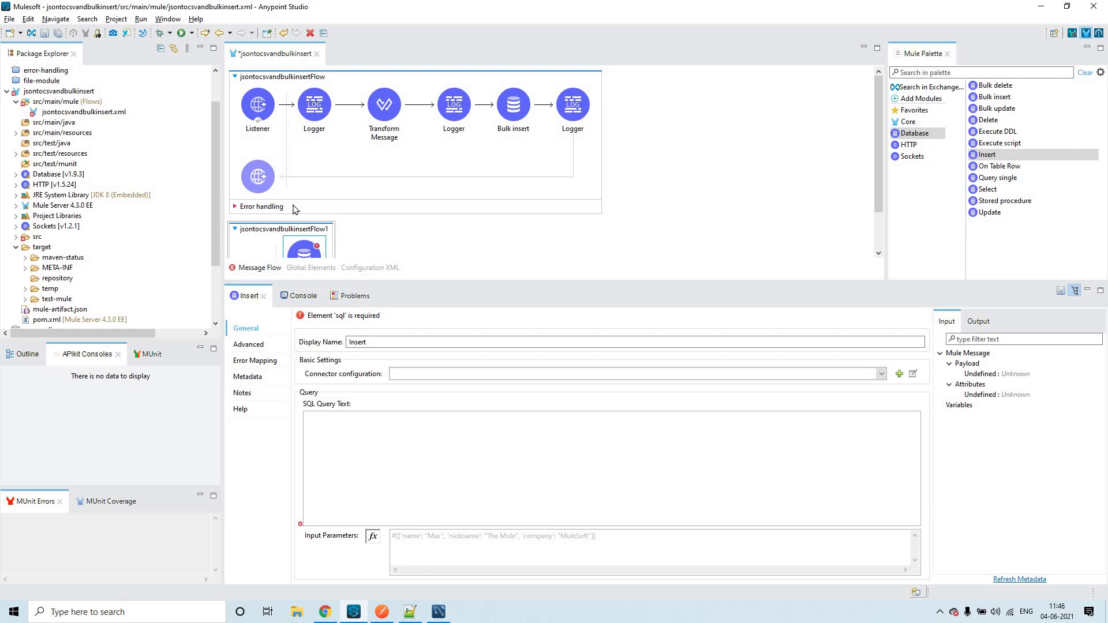
scroll(295, 209, down, 2)
click(292, 180)
right_click(291, 182)
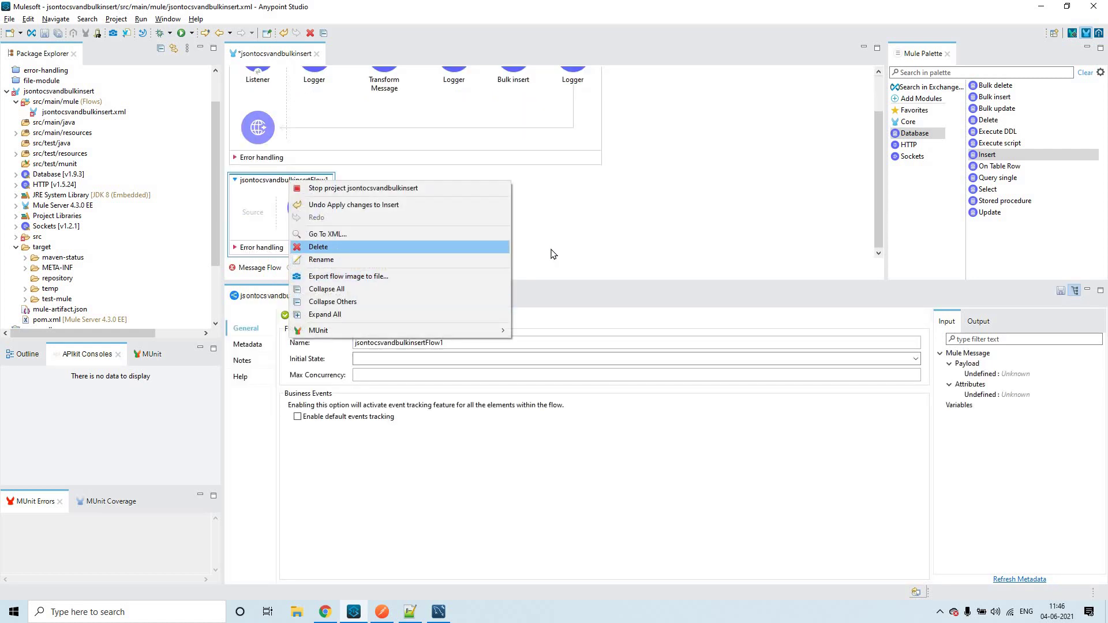
key(Return)
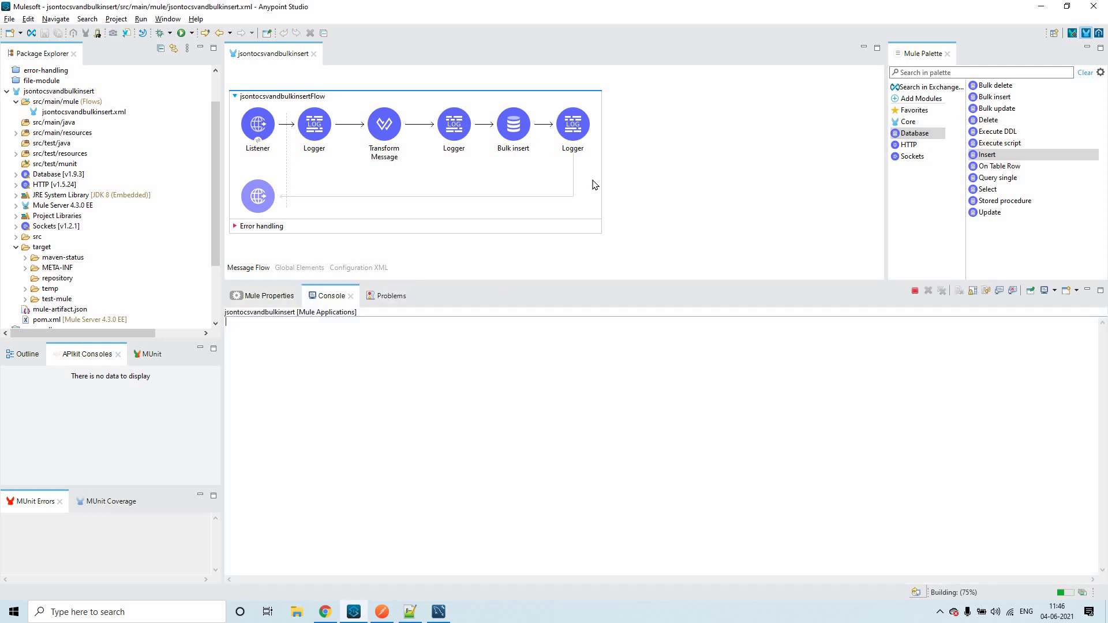
Examine the Bulk insert operation's Input Parameters expression and the column list and value placeholders in its SQL query text.
click(522, 134)
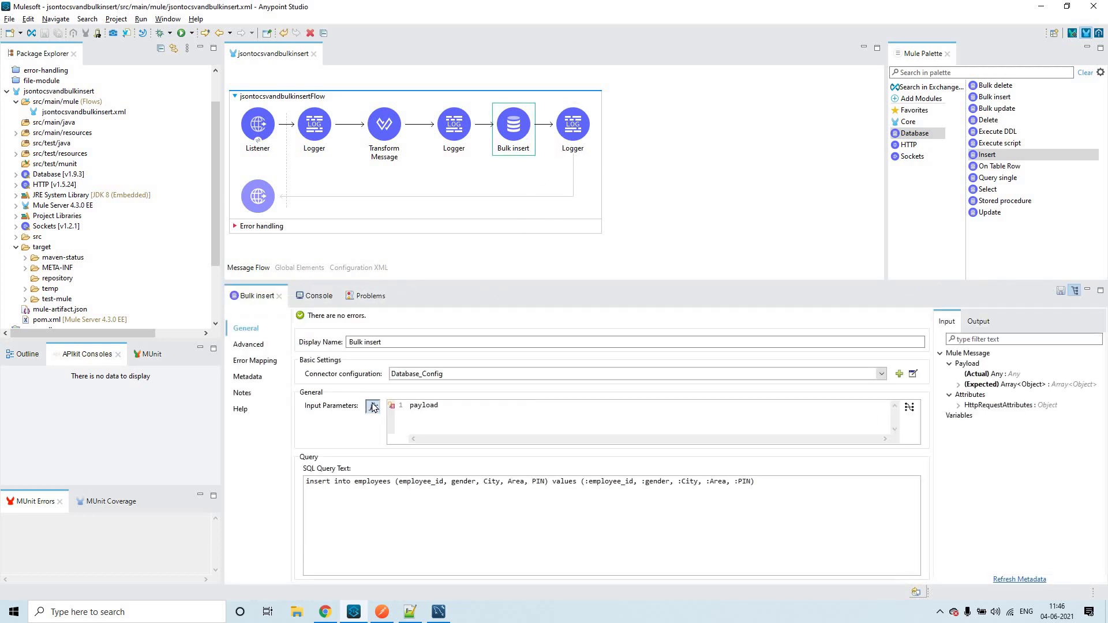
click(373, 407)
drag(355, 503, 395, 482)
click(396, 483)
drag(482, 483, 549, 483)
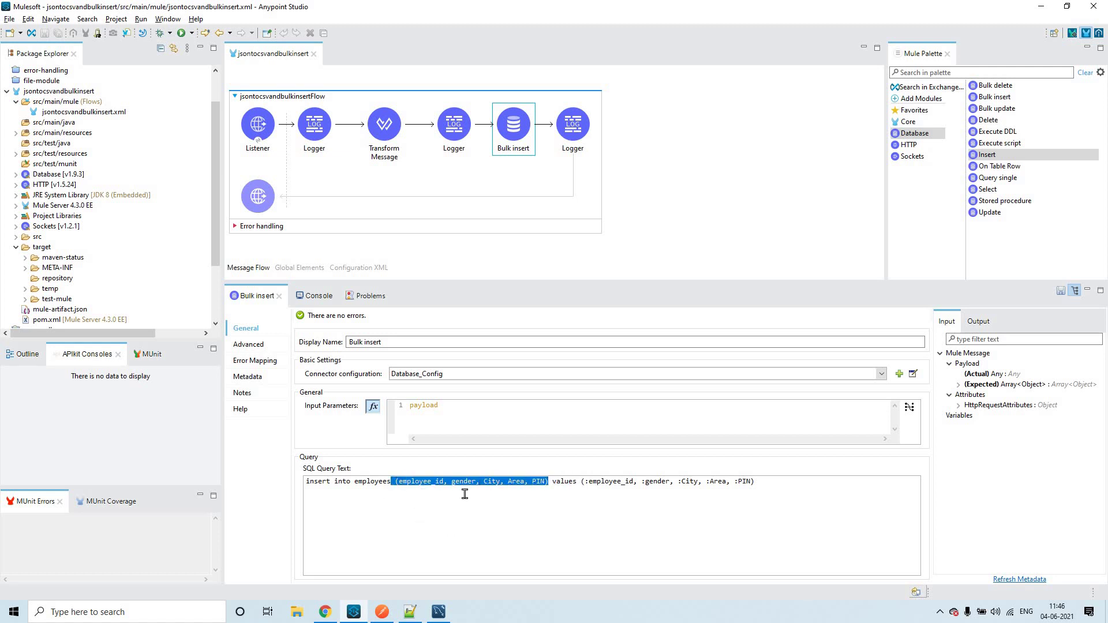
click(573, 486)
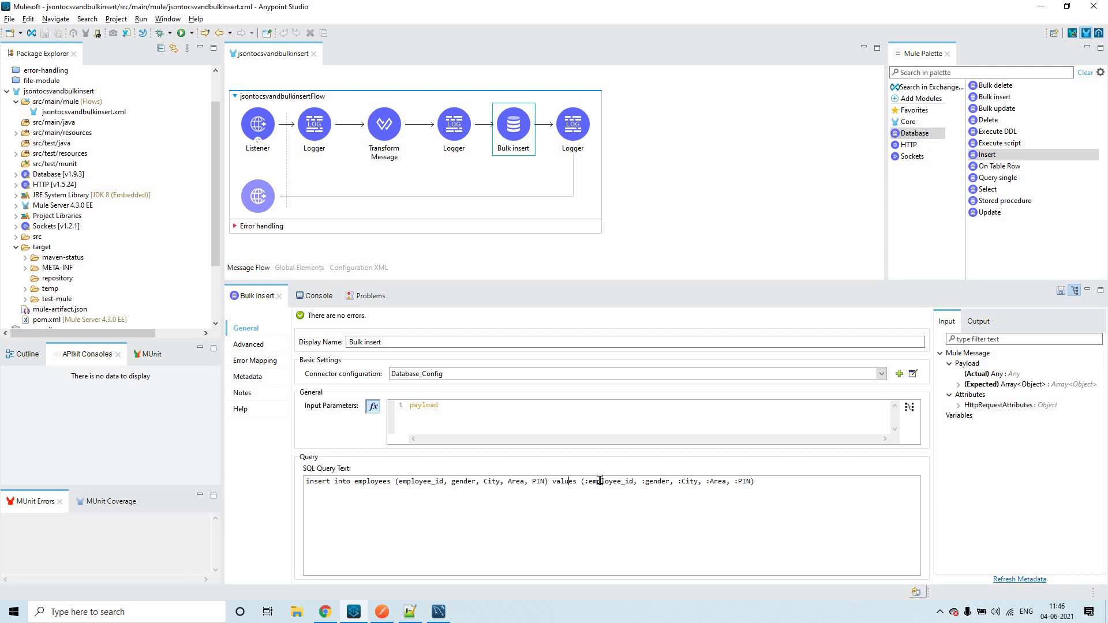
drag(581, 481, 768, 482)
click(505, 488)
Switch to DataWeave Playground in Chrome and shrink its window over Anypoint Studio to compare the CSV header with the Bulk insert query.
click(325, 612)
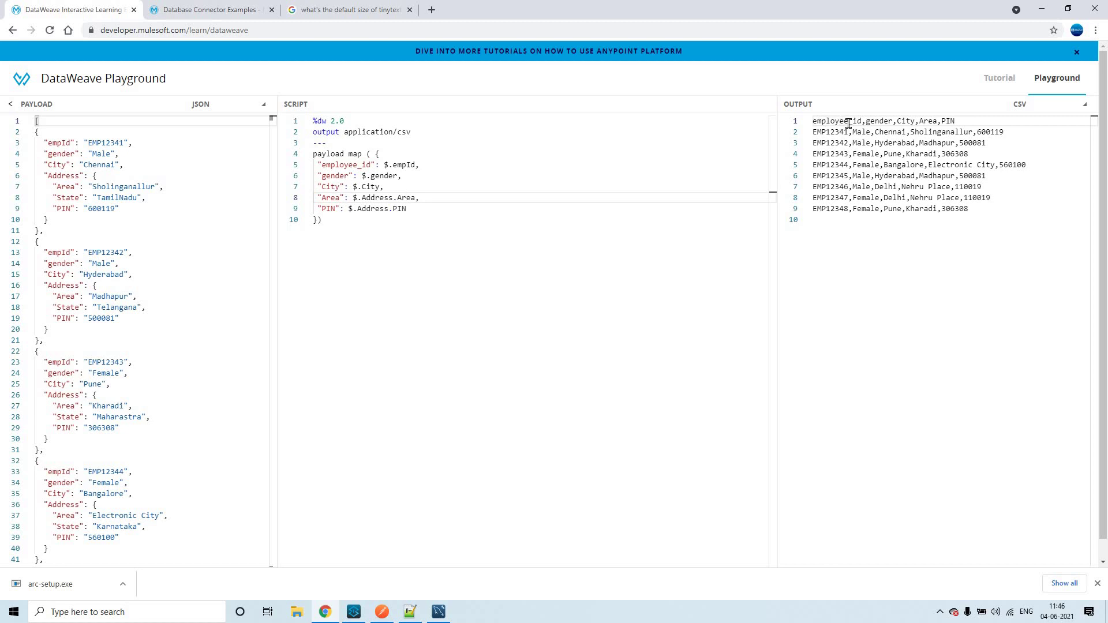
key(alt+Tab)
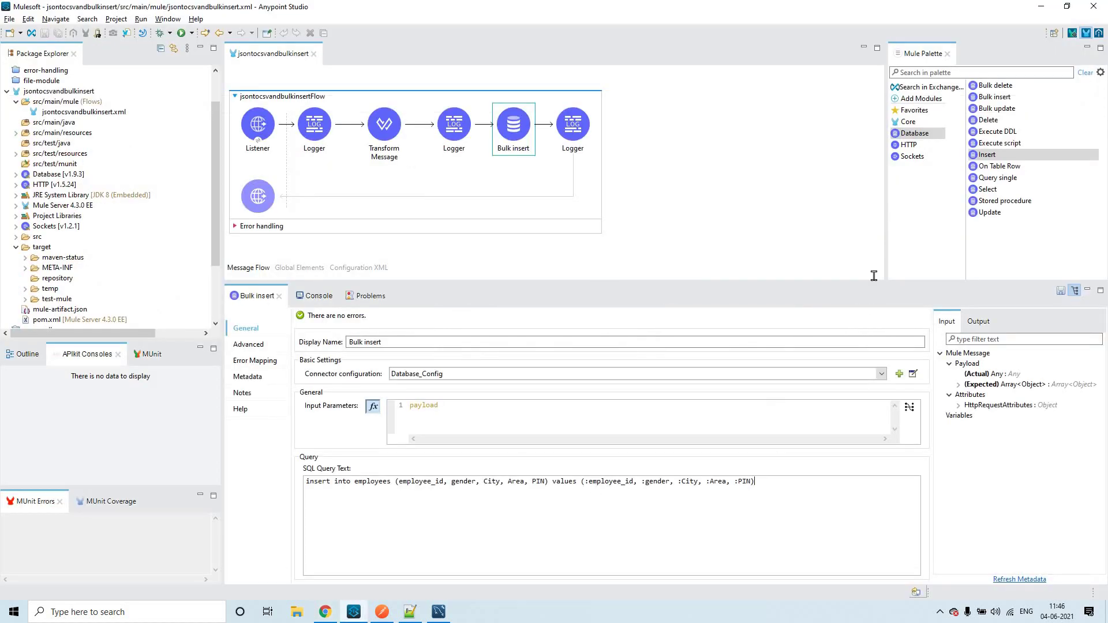
key(alt+Tab)
key(super+Down)
drag(326, 220, 146, 186)
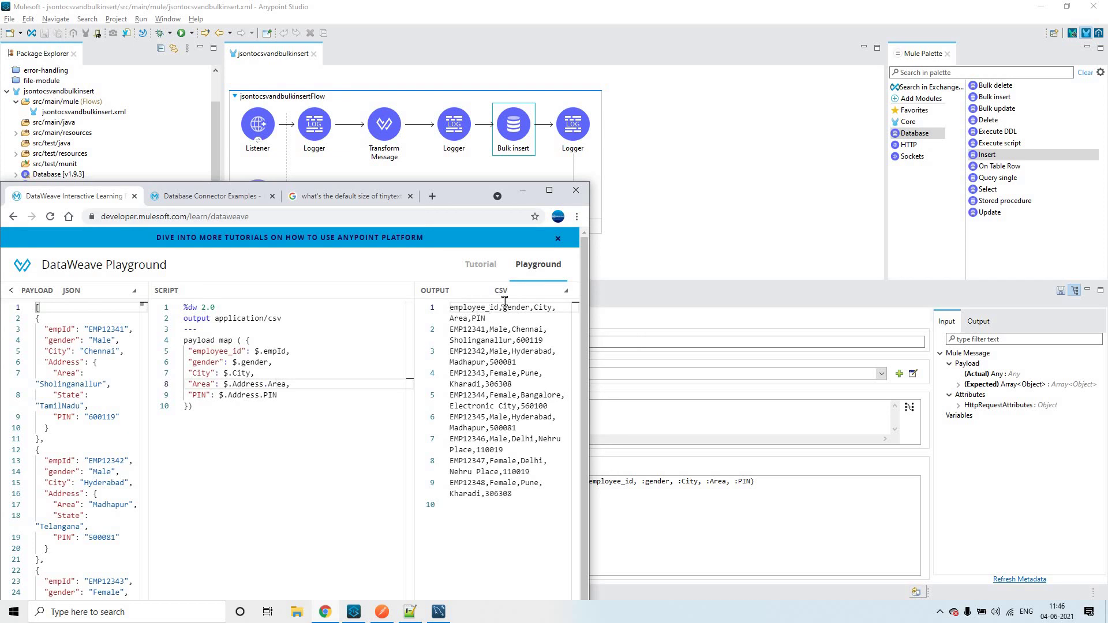
drag(416, 194, 373, 189)
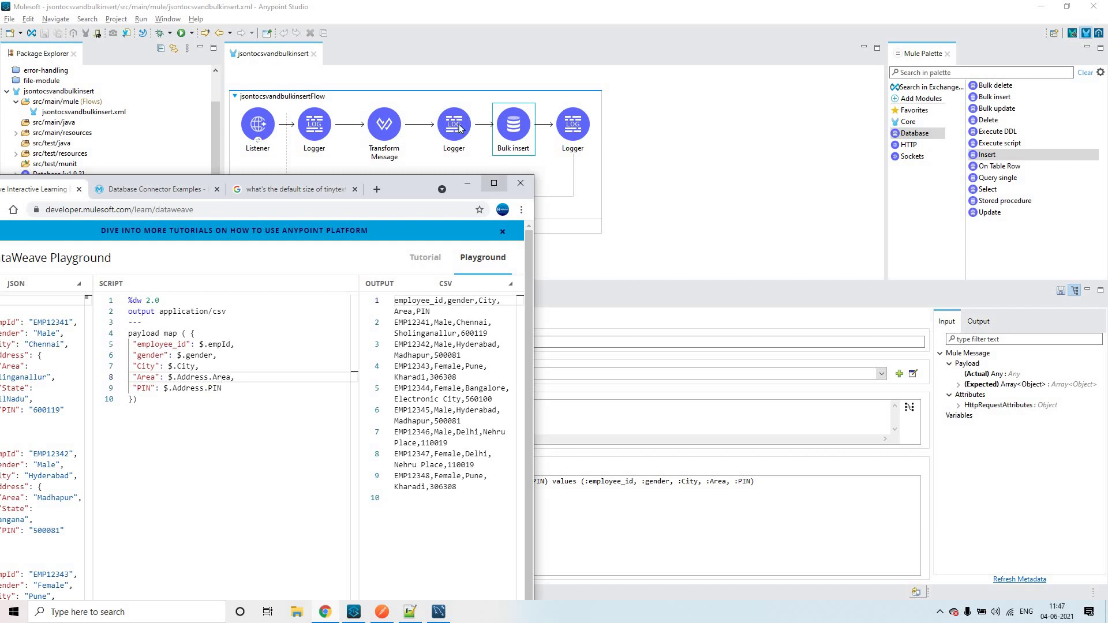
Compare the Transform Message script's output field names with the value placeholders in the Bulk insert query.
click(376, 141)
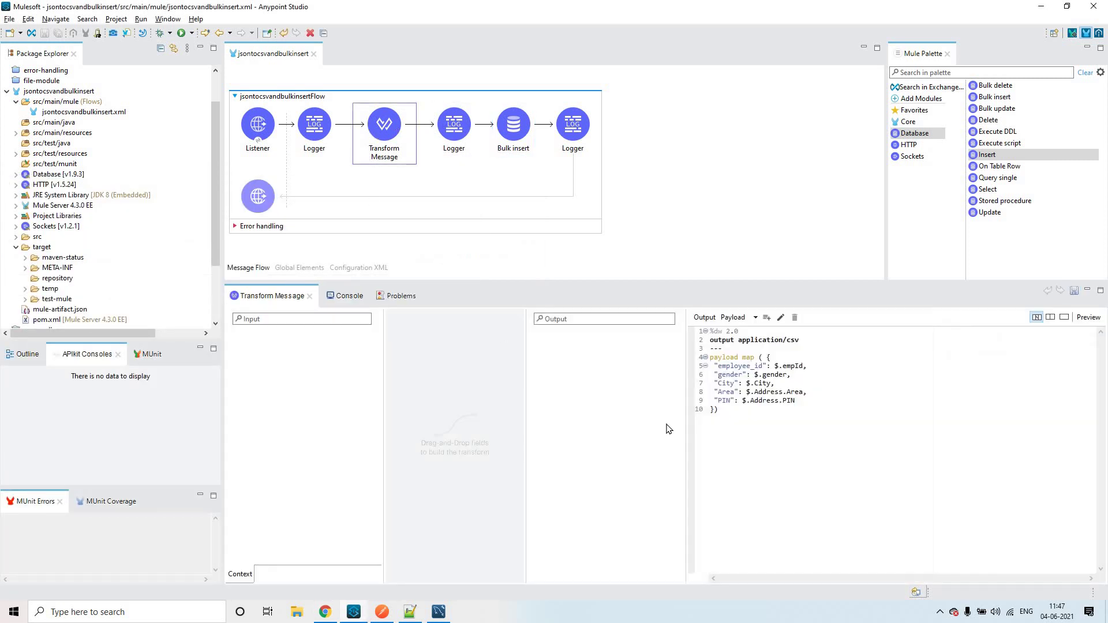
double_click(719, 366)
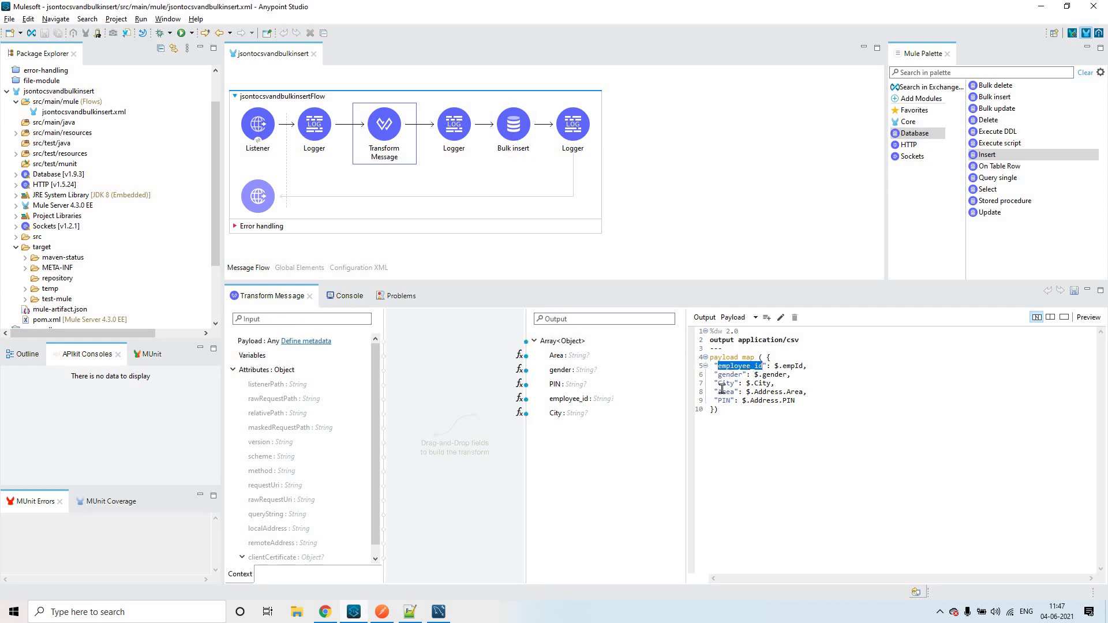
click(521, 130)
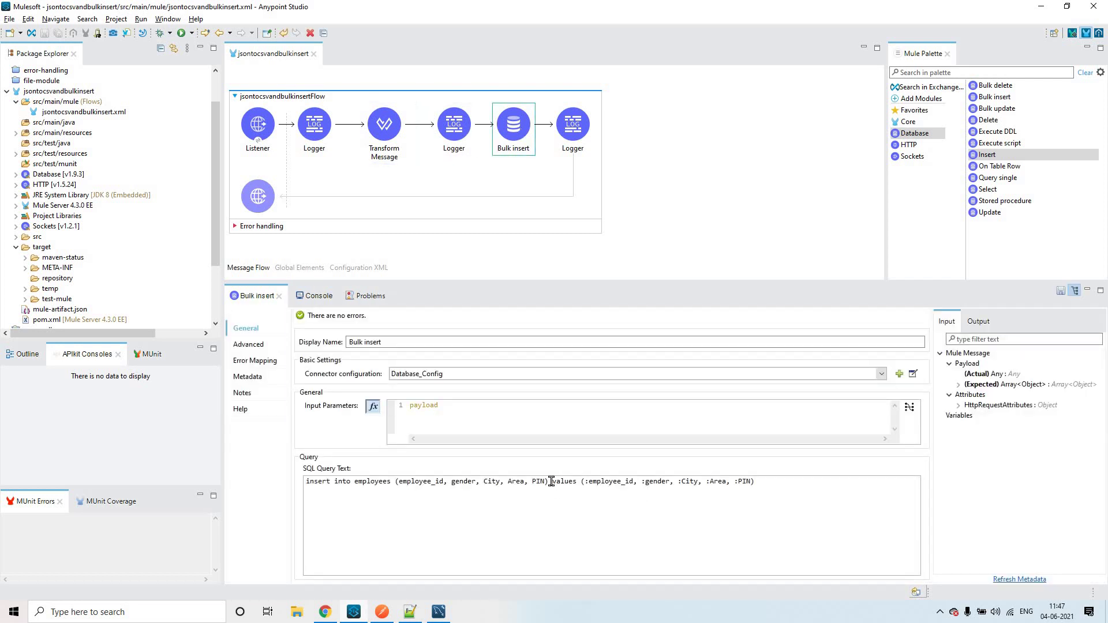
drag(551, 481, 779, 484)
click(608, 505)
drag(685, 484, 789, 491)
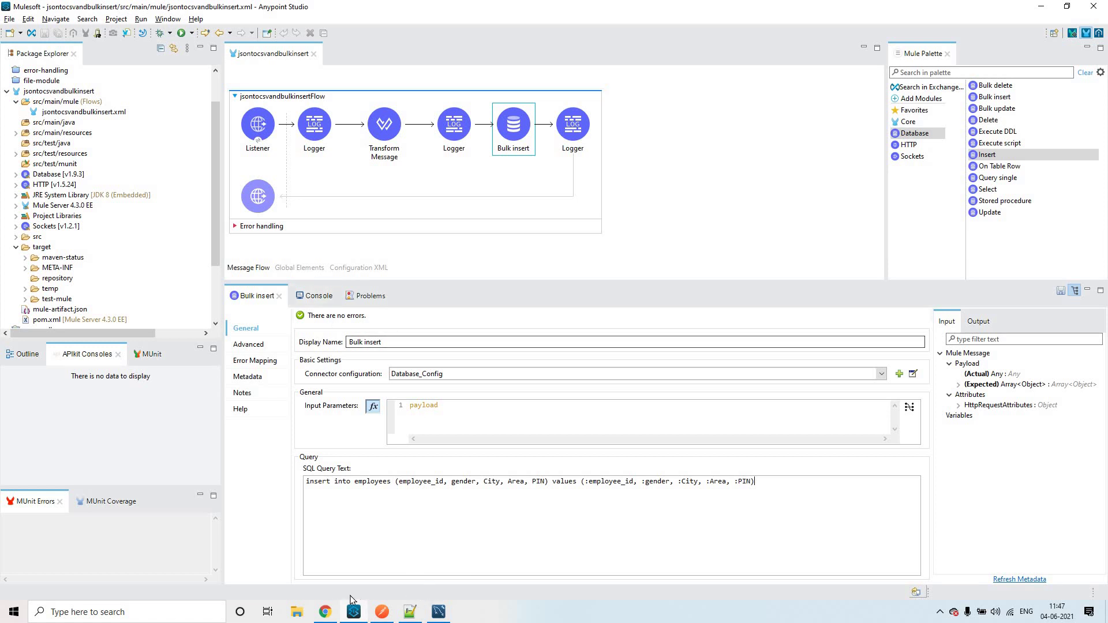
Check the open query in MySQL Workbench and copy the statement DESCRIBE world.employees from the Notepad++ notes.
click(440, 615)
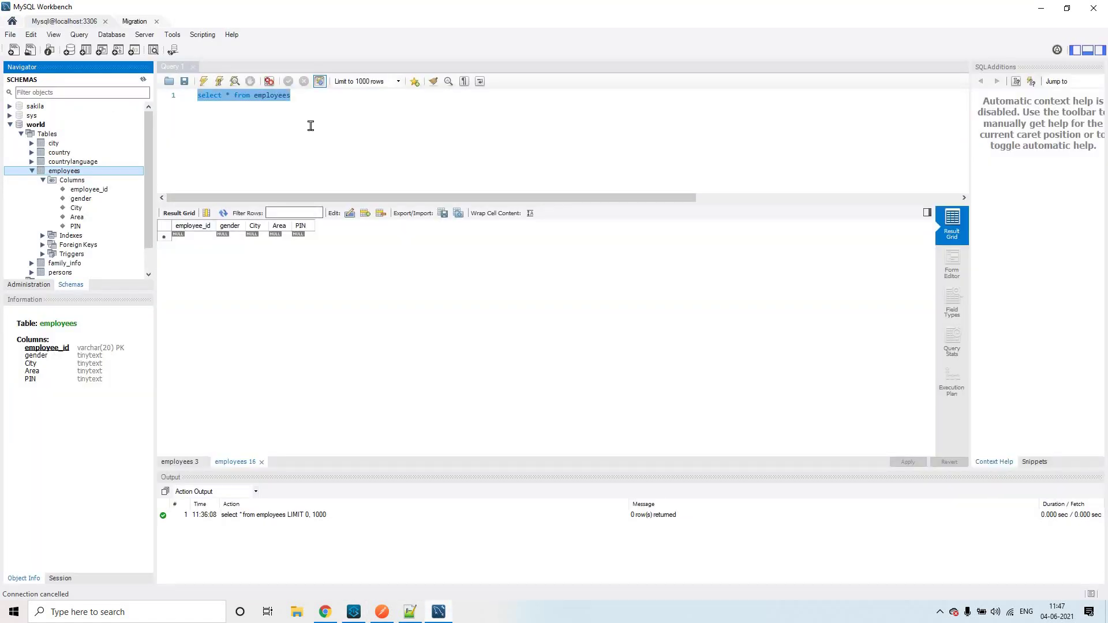
click(329, 180)
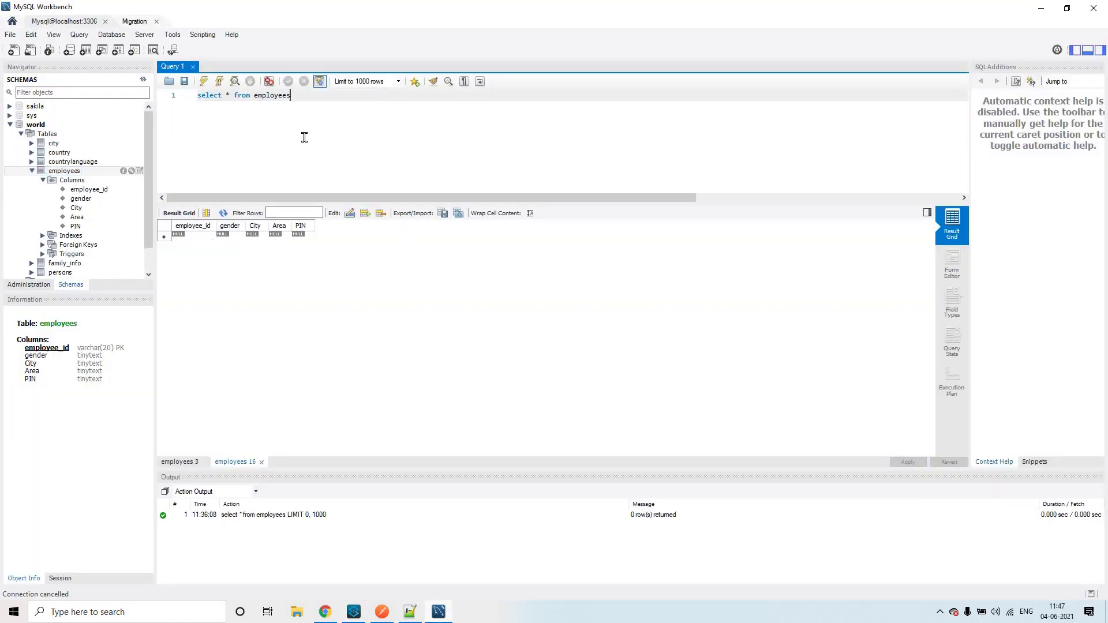
click(410, 613)
click(597, 47)
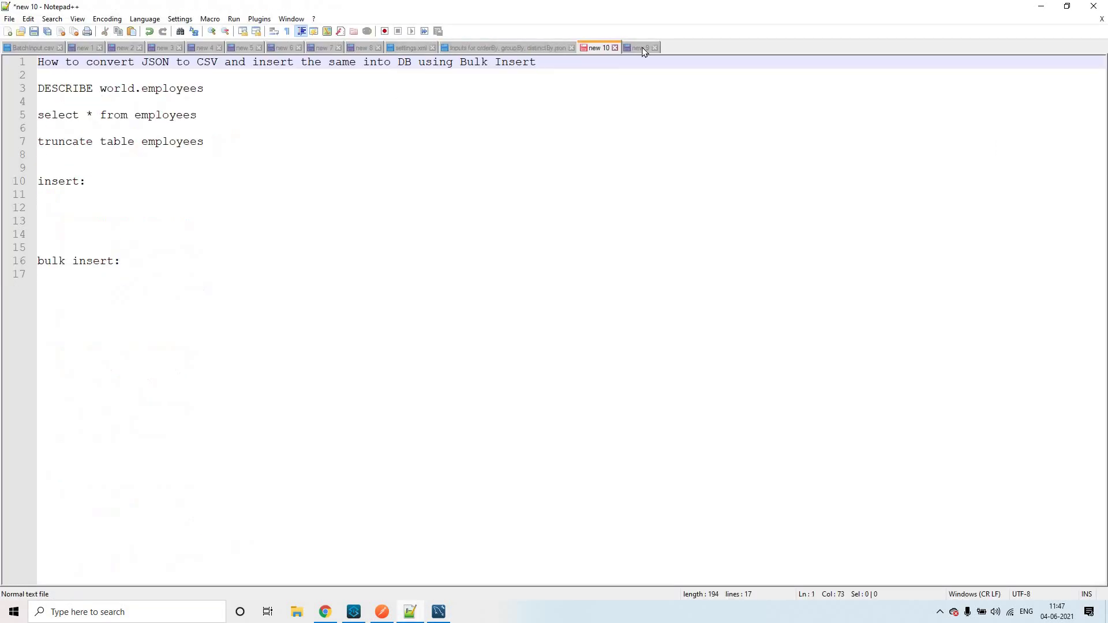
click(215, 90)
key(shift+Home)
key(ctrl+c)
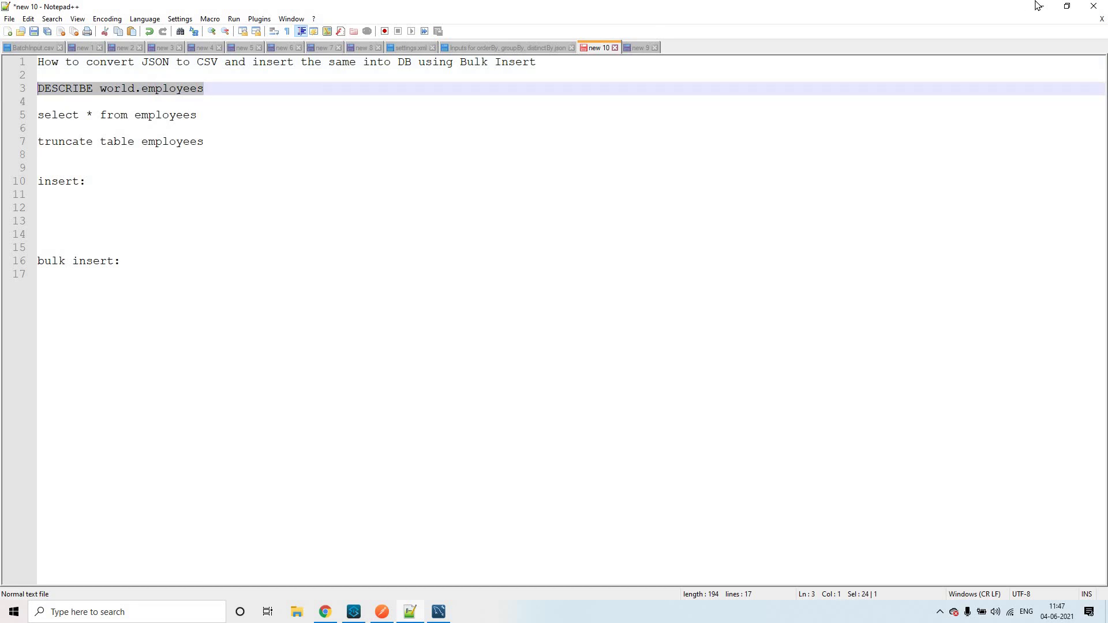
Back in MySQL Workbench, replace the query with DESCRIBE world.employees and execute it.
key(alt+Tab)
key(ctrl+a)
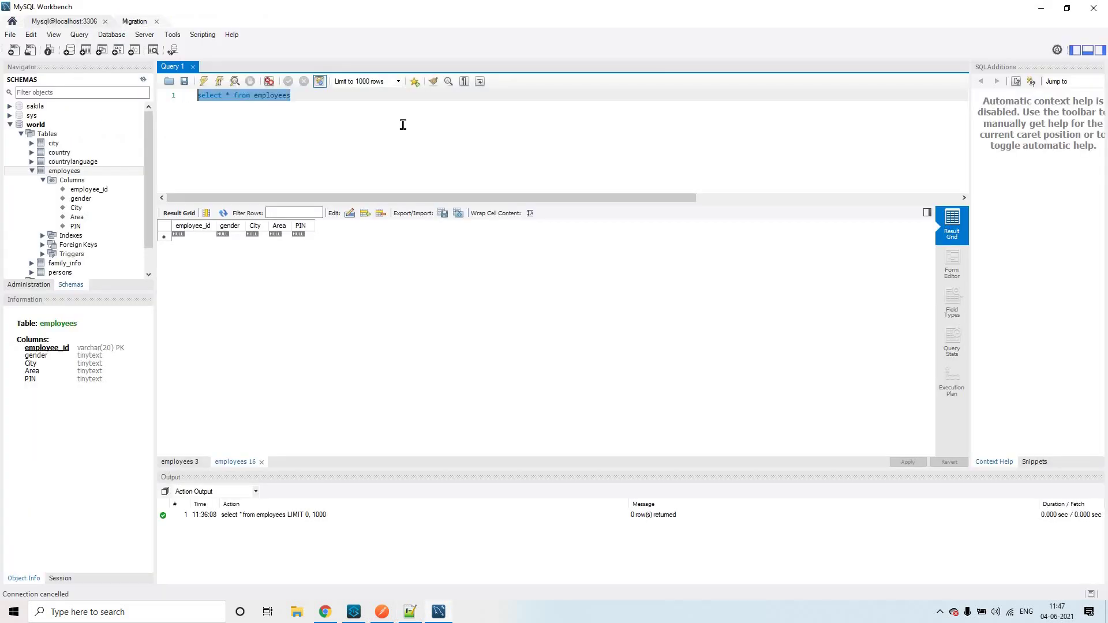
key(ctrl+v)
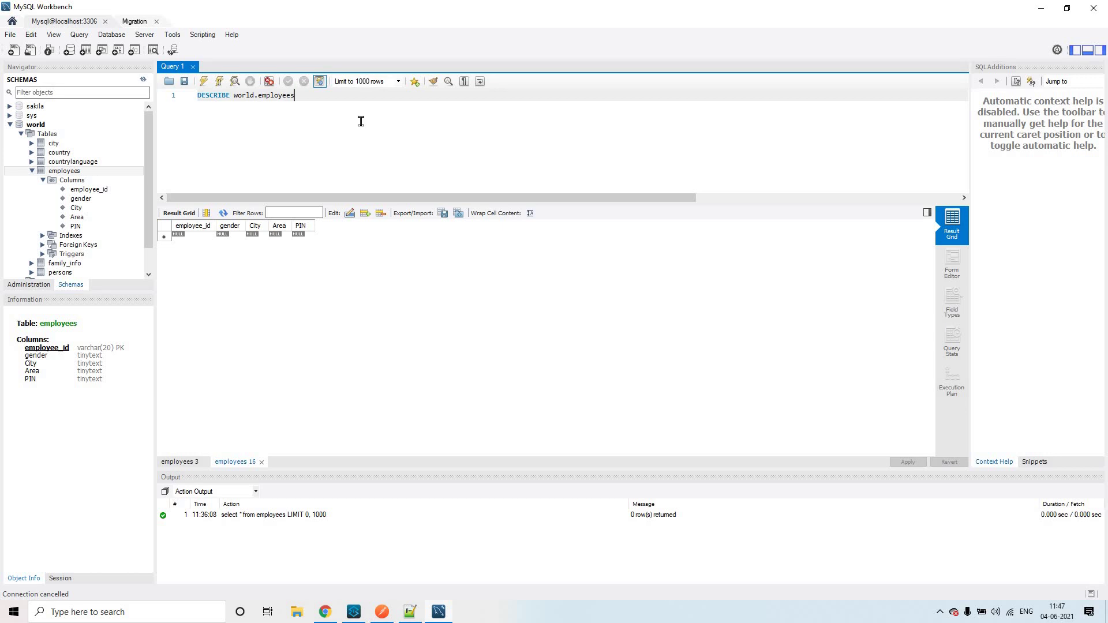
key(ctrl+a)
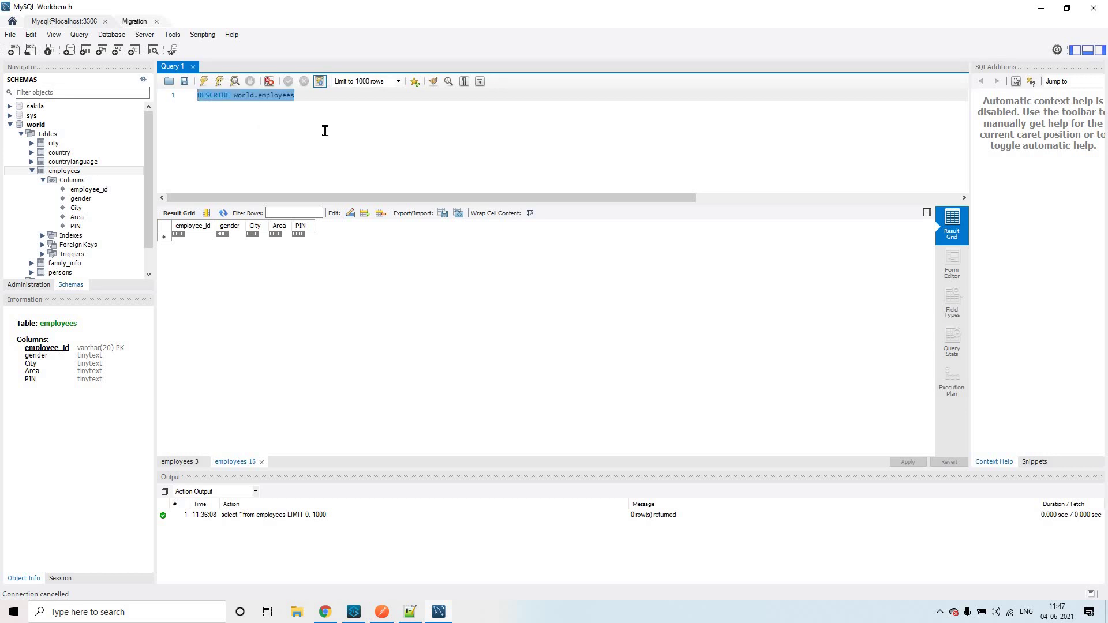
click(205, 82)
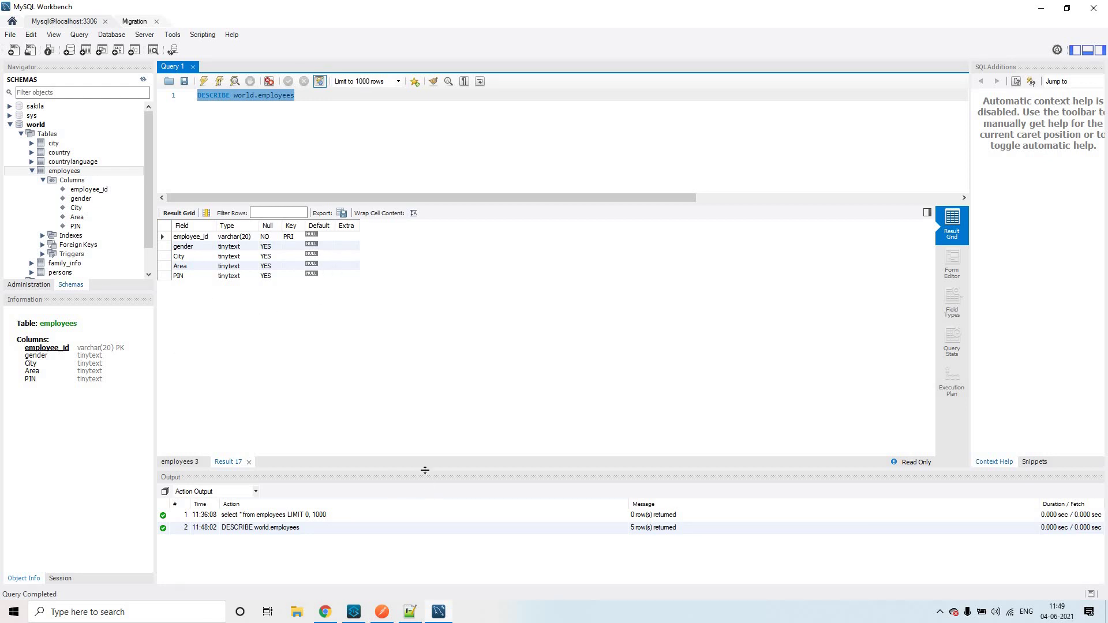
Copy "select * from employees" from the Notepad++ notes, replace the MySQL Workbench query with it and execute it.
key(alt+Tab)
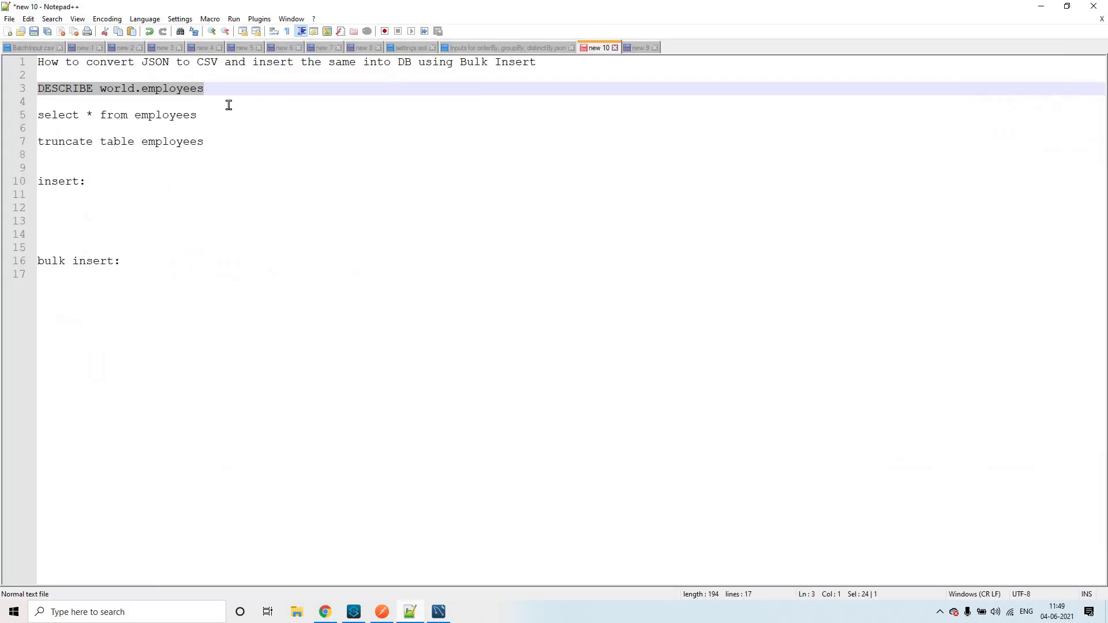
drag(197, 115, 1, 106)
key(ctrl+c)
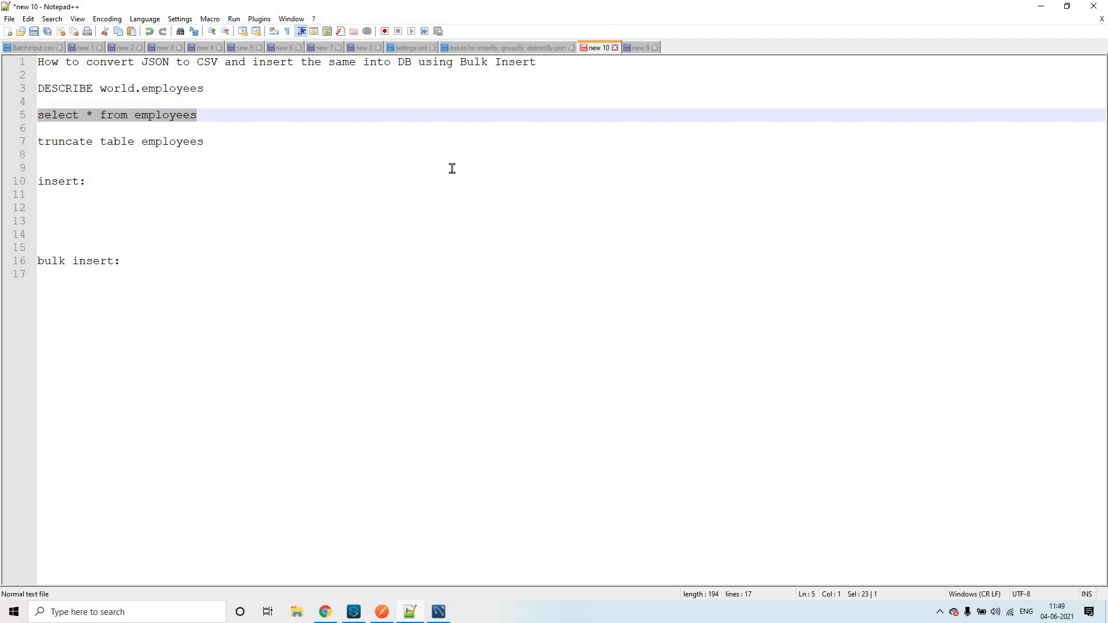
key(alt+Tab)
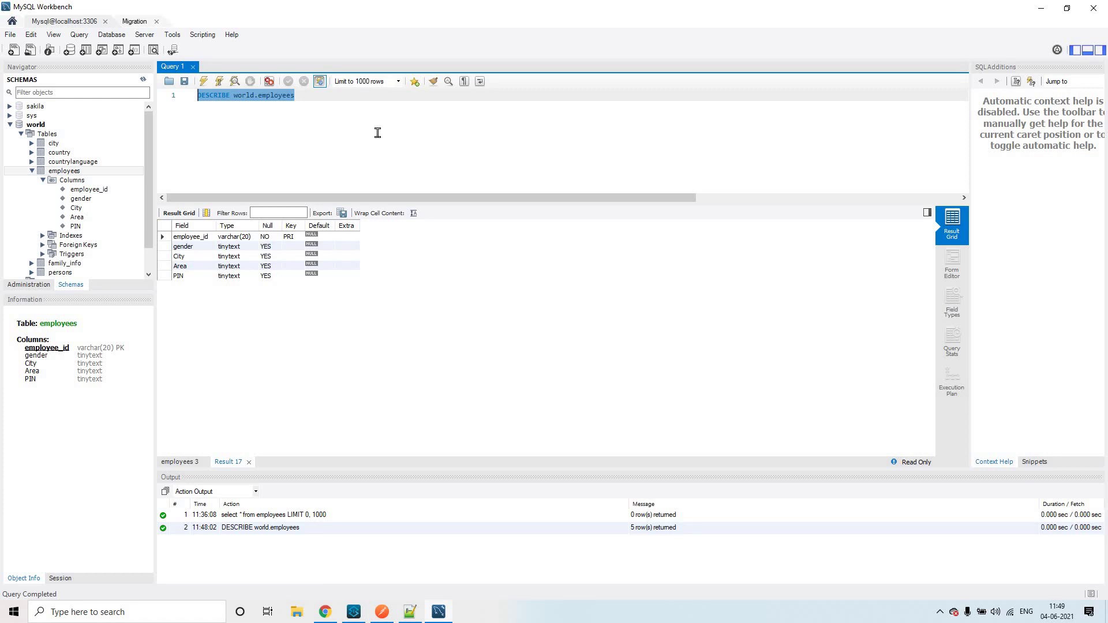
click(415, 129)
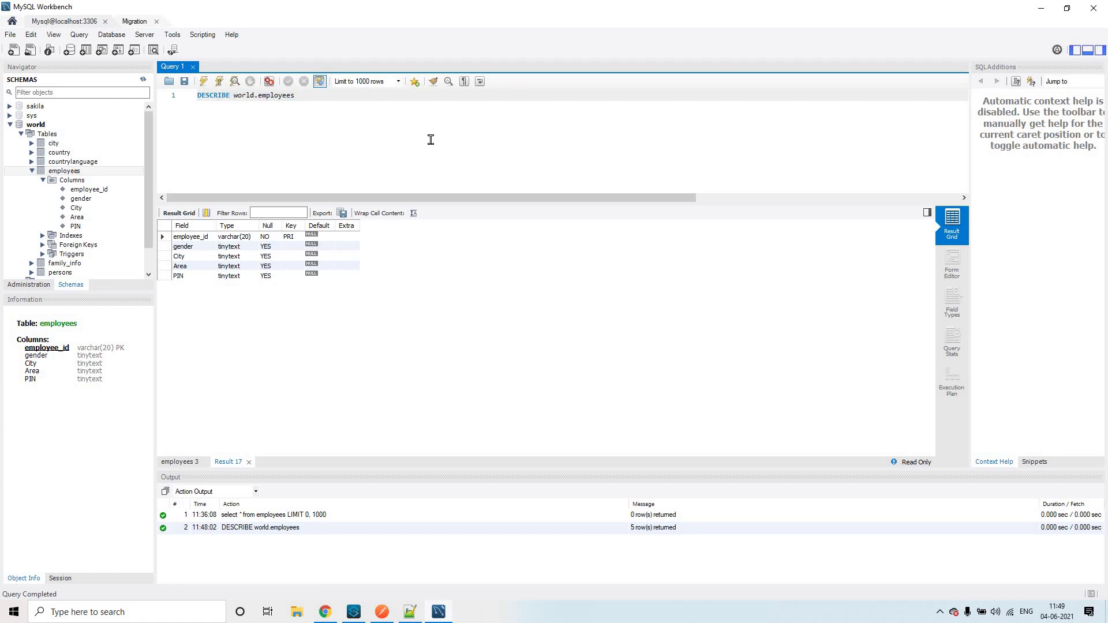
key(ctrl+a)
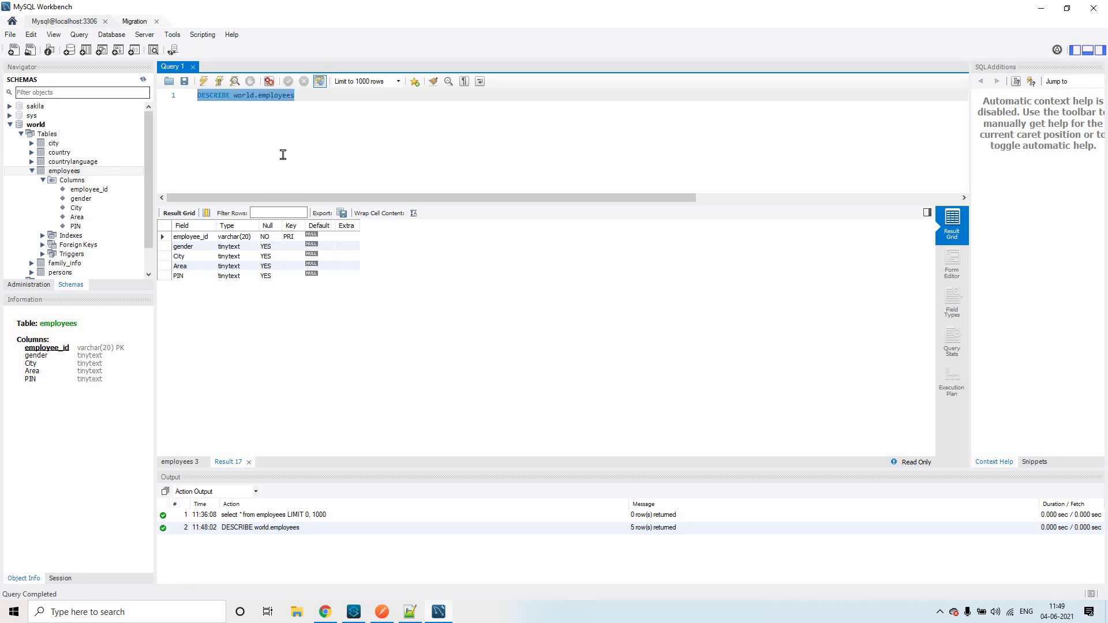
key(ctrl+v)
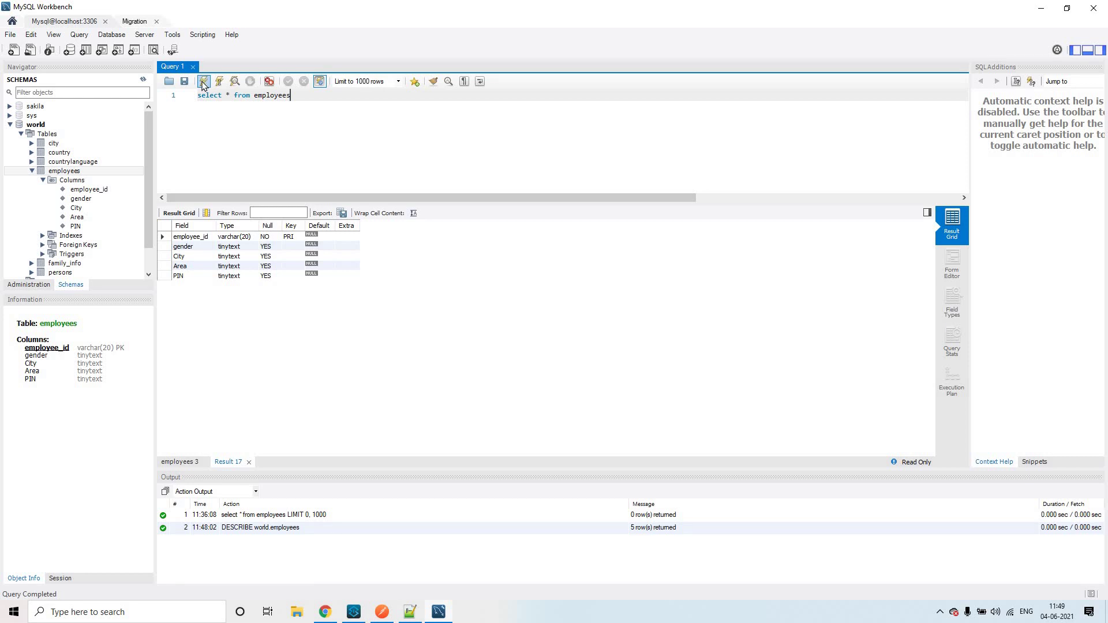
key(ctrl+Return)
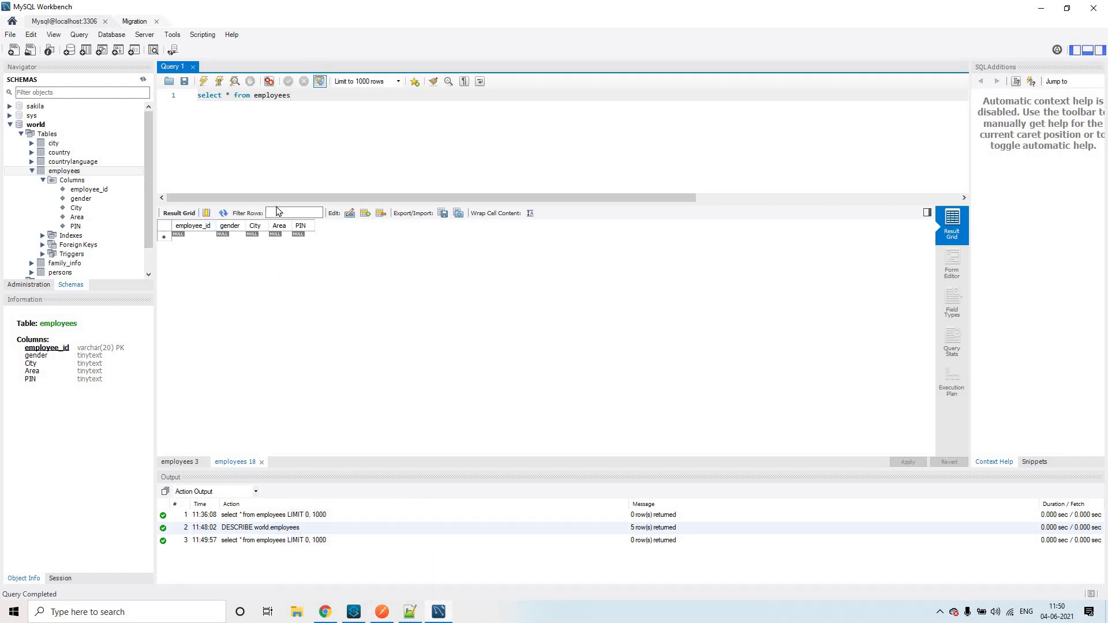
Switch to Postman and review the JSON employee records in the bulkinsert request's body.
key(alt+Tab)
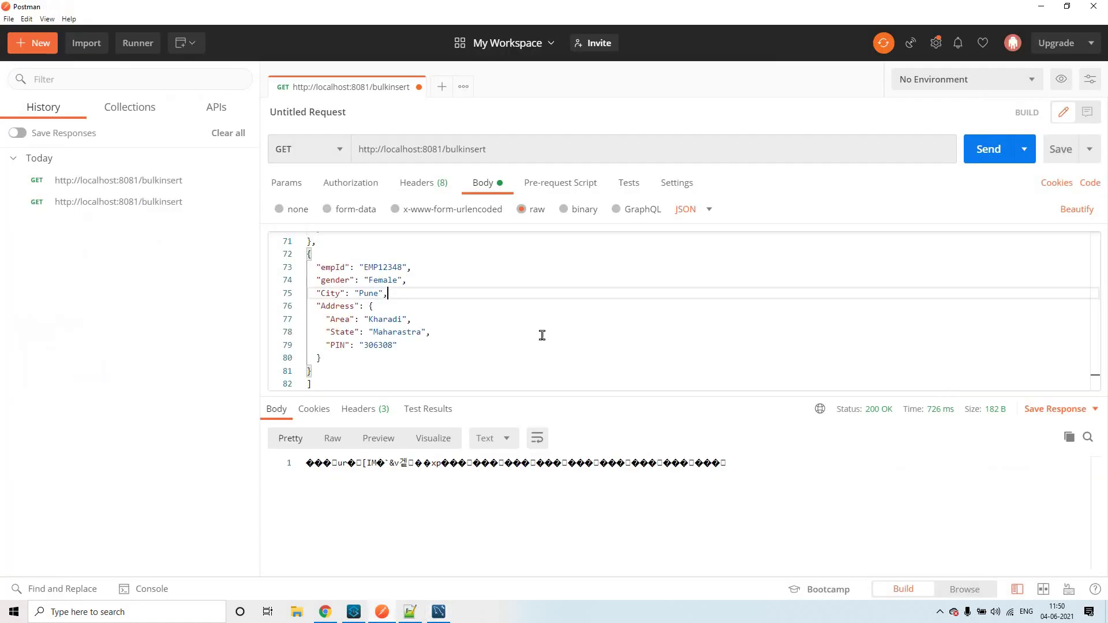
scroll(449, 298, down, 2)
scroll(449, 299, down, 6)
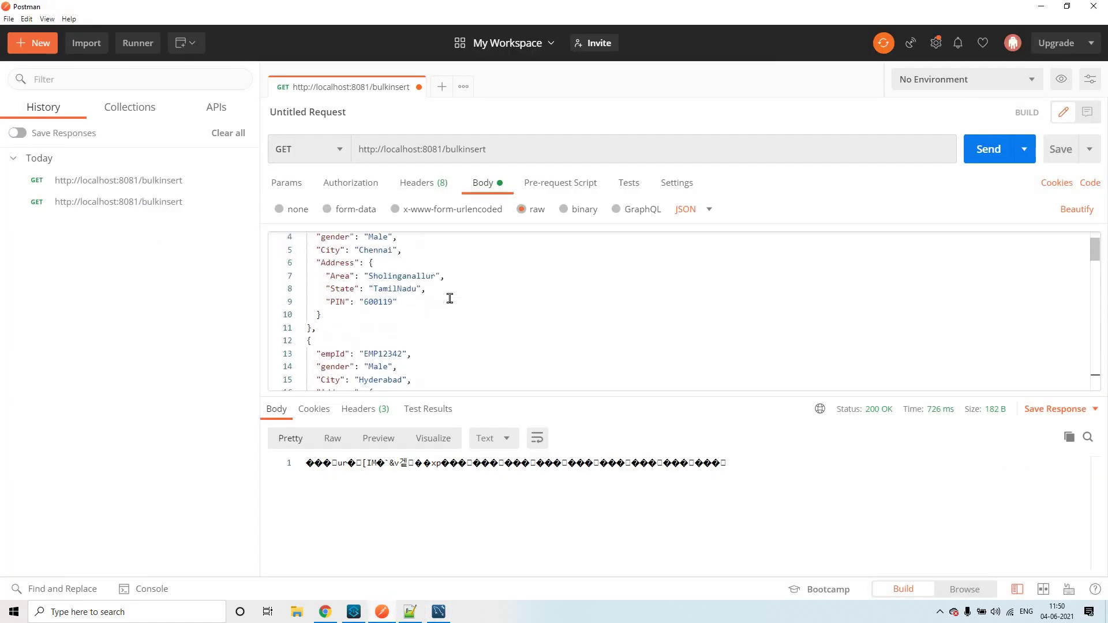
scroll(450, 298, down, 1)
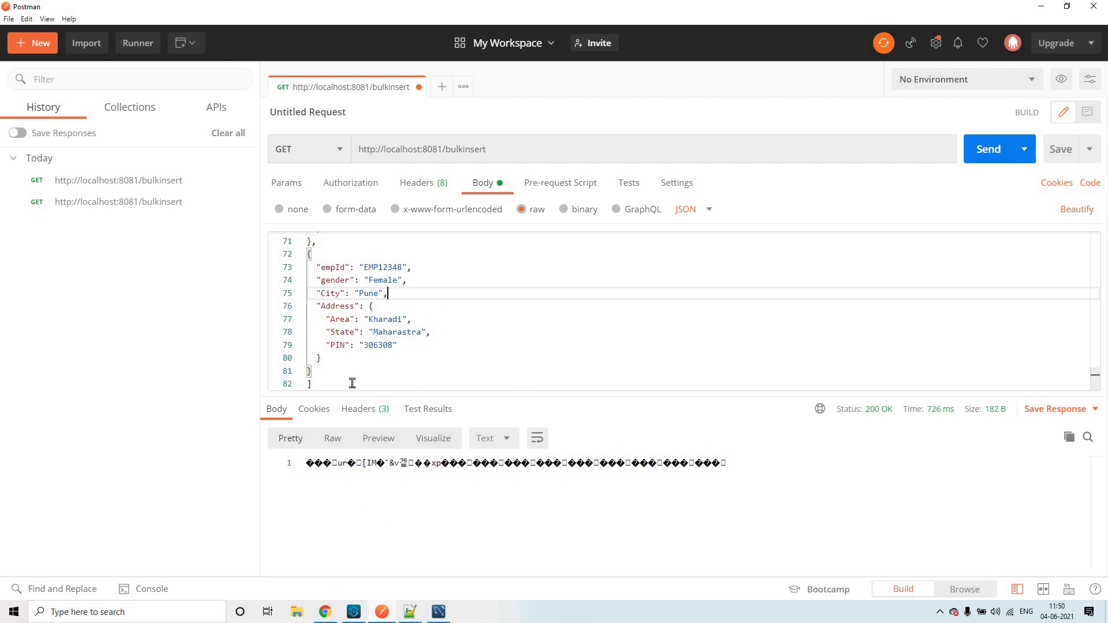
Switch to Anypoint Studio and review the Transform Message script, both loggers after it and the Bulk insert operation in flow order.
click(350, 613)
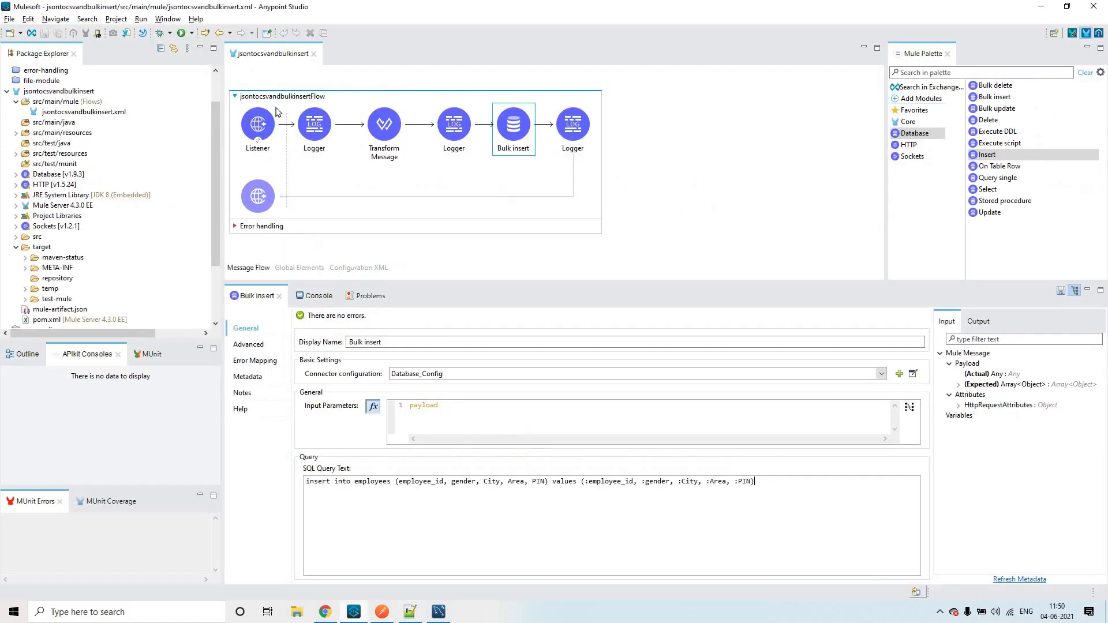
click(384, 127)
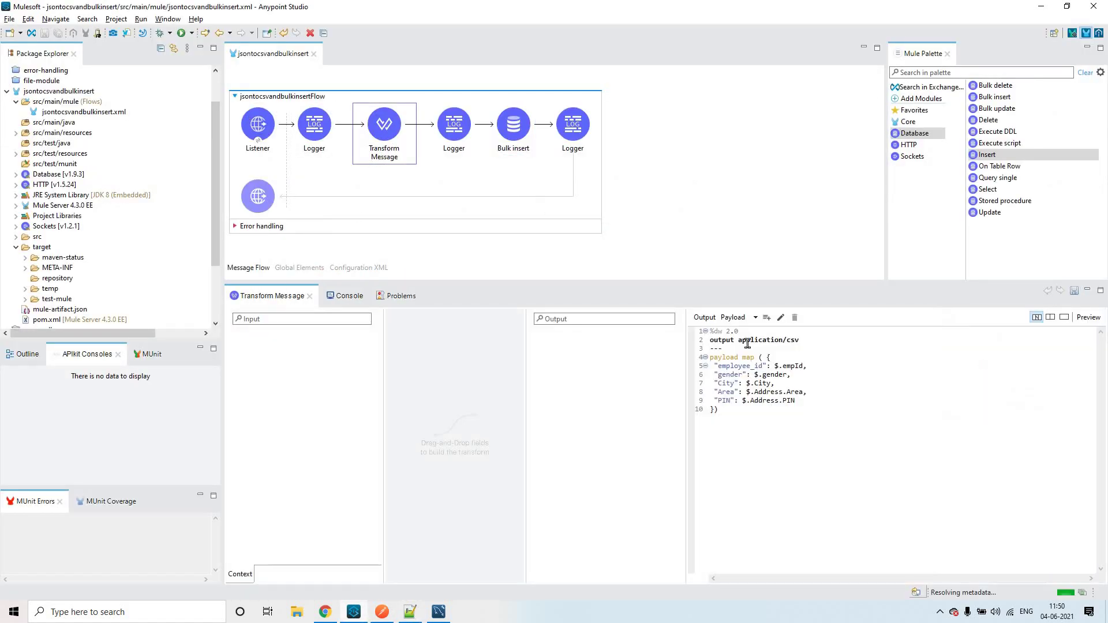
drag(764, 445, 695, 312)
click(770, 402)
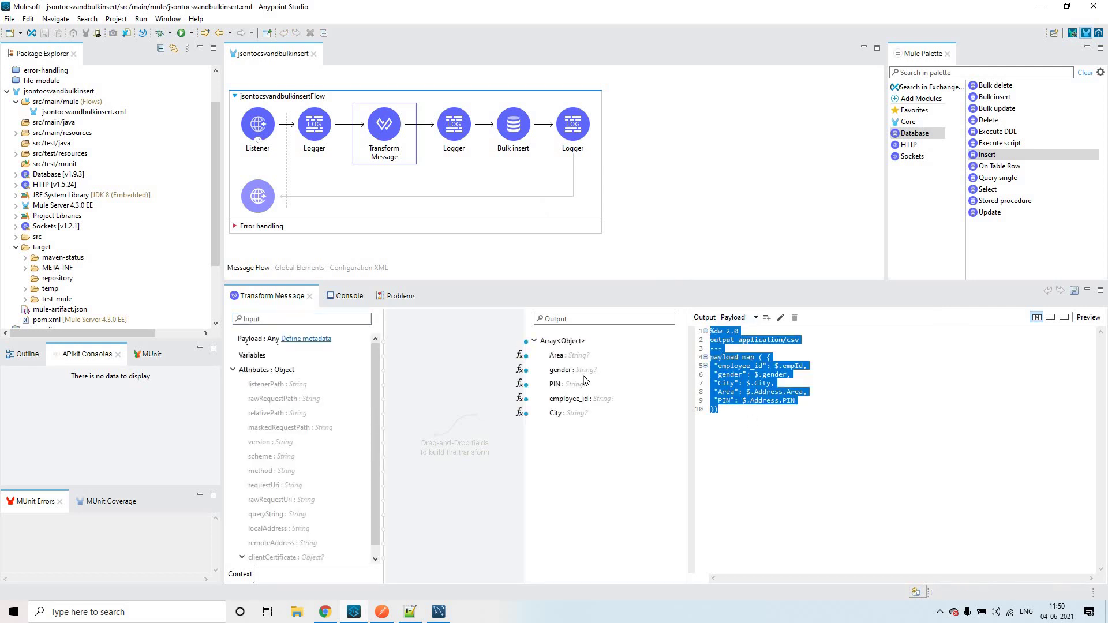
click(453, 124)
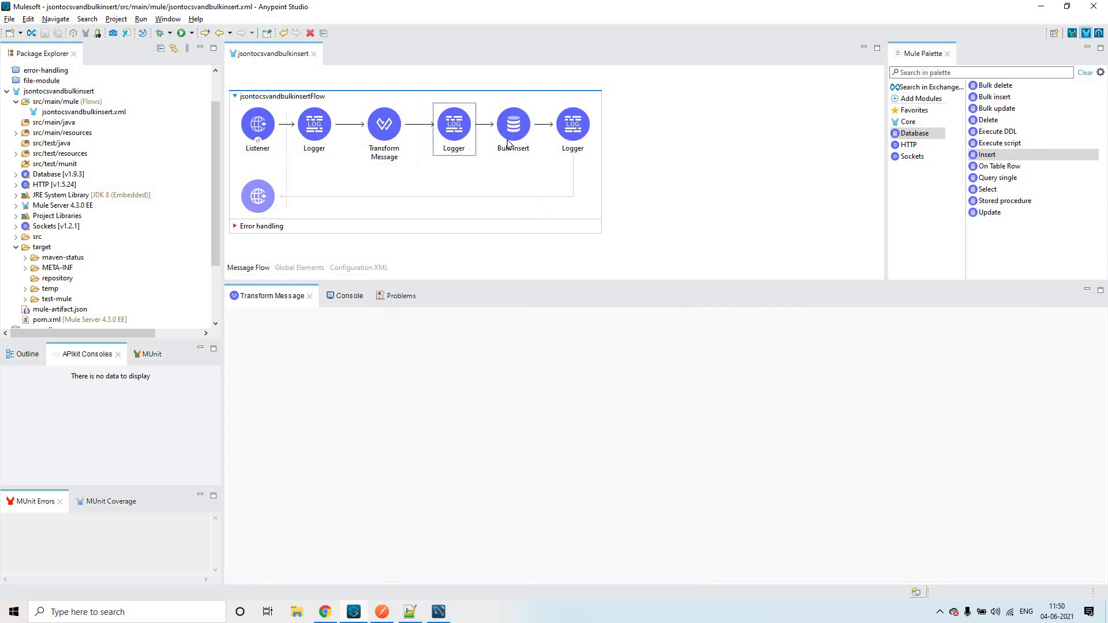
click(514, 140)
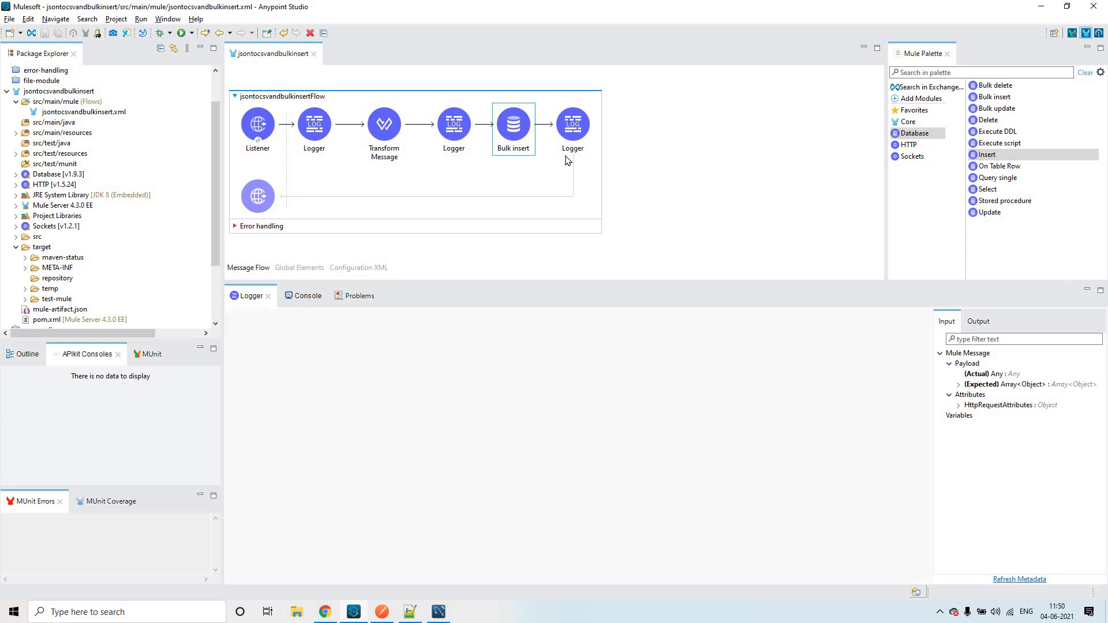
click(575, 141)
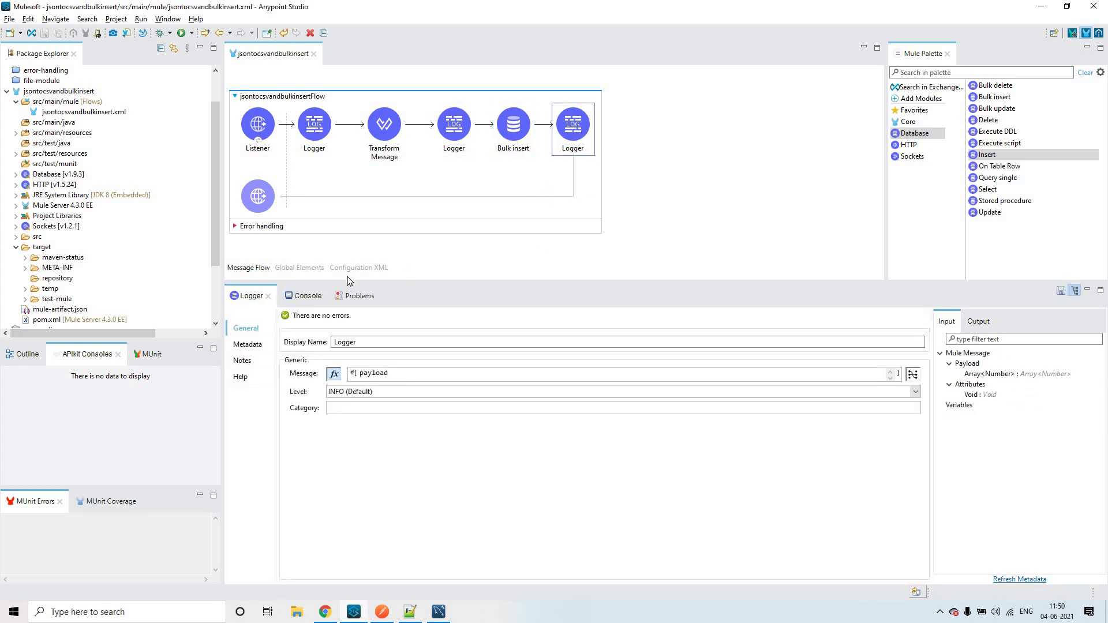
Show the jsontocsvandbulkinsert application's console and clear its log output.
click(303, 297)
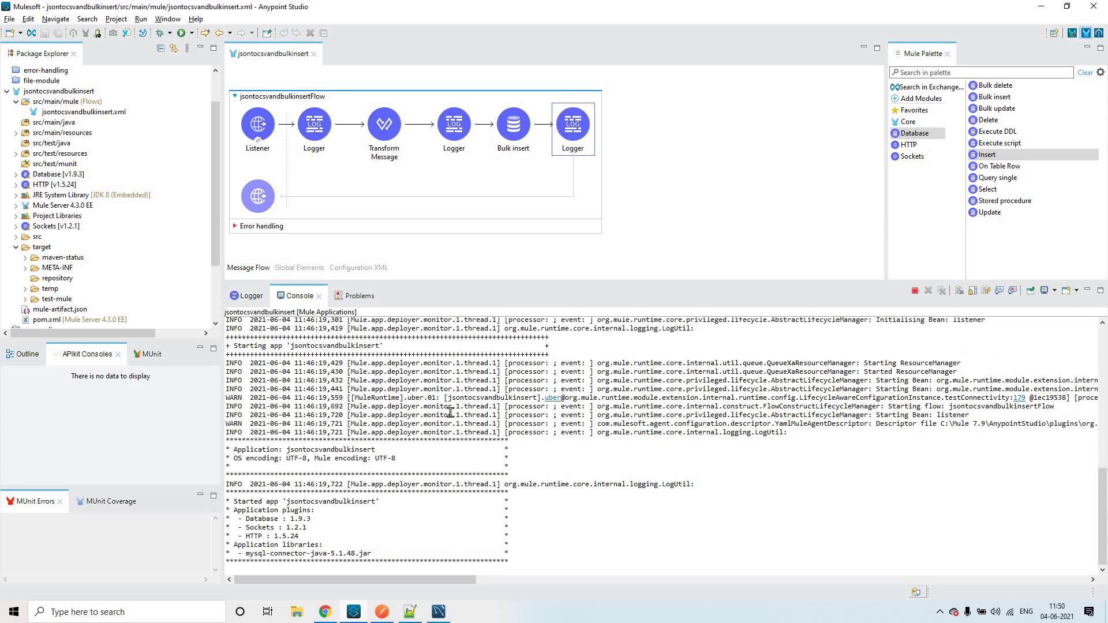
right_click(421, 444)
click(456, 347)
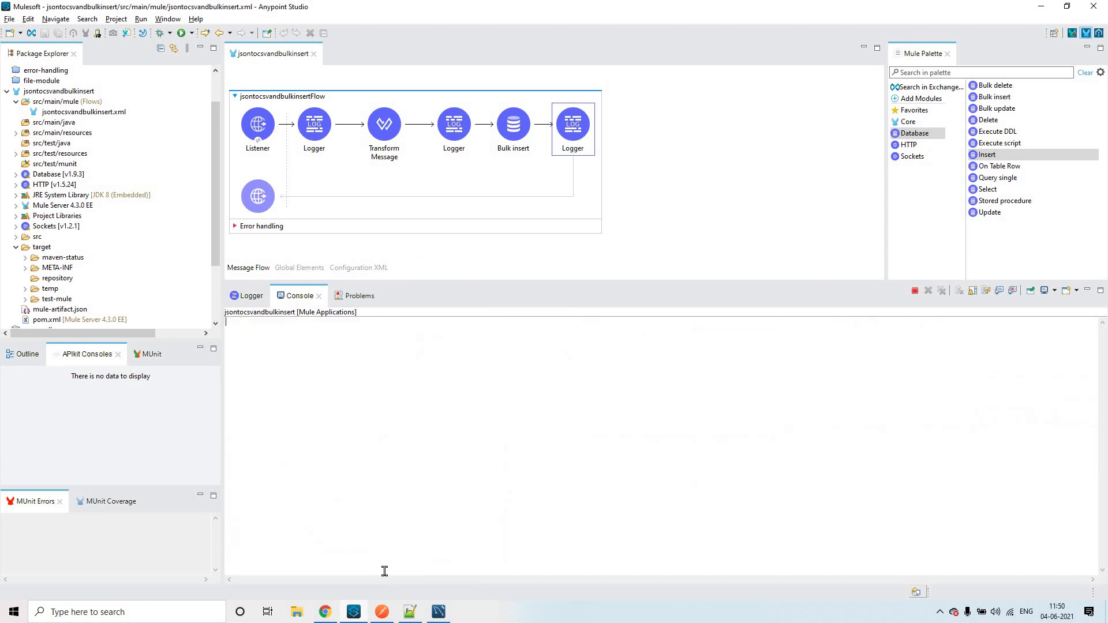
key(alt+Tab)
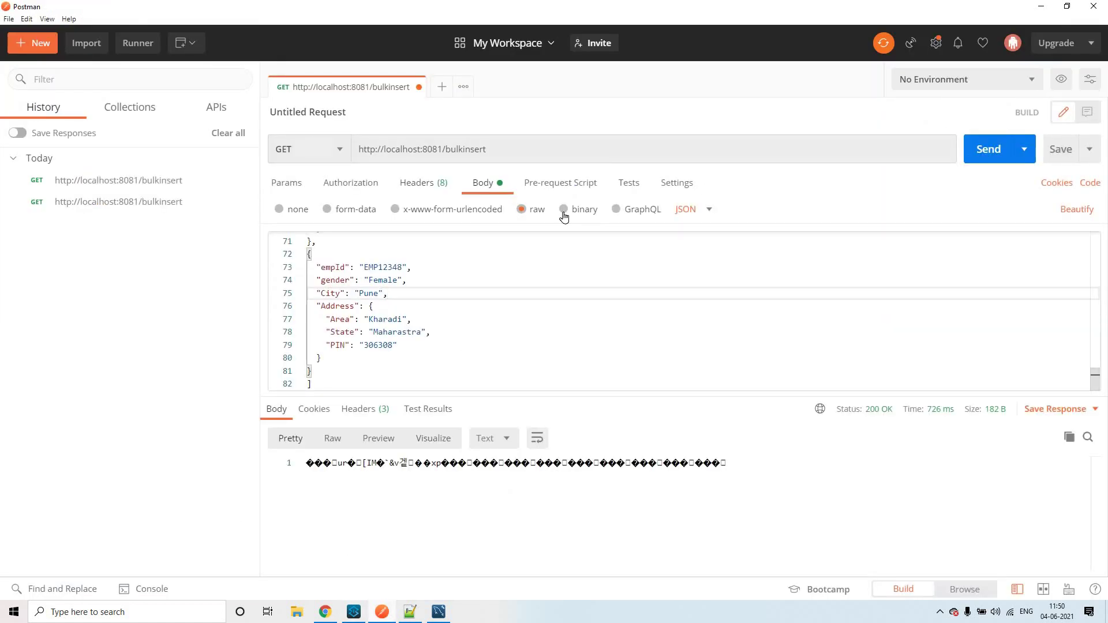
click(975, 153)
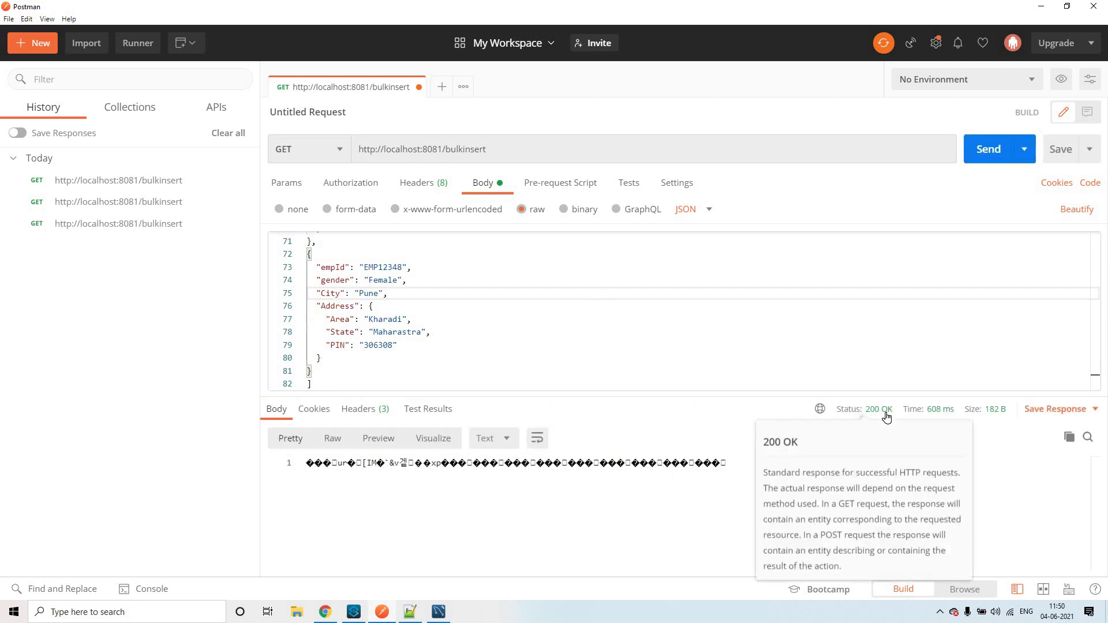
mouse_move(949, 416)
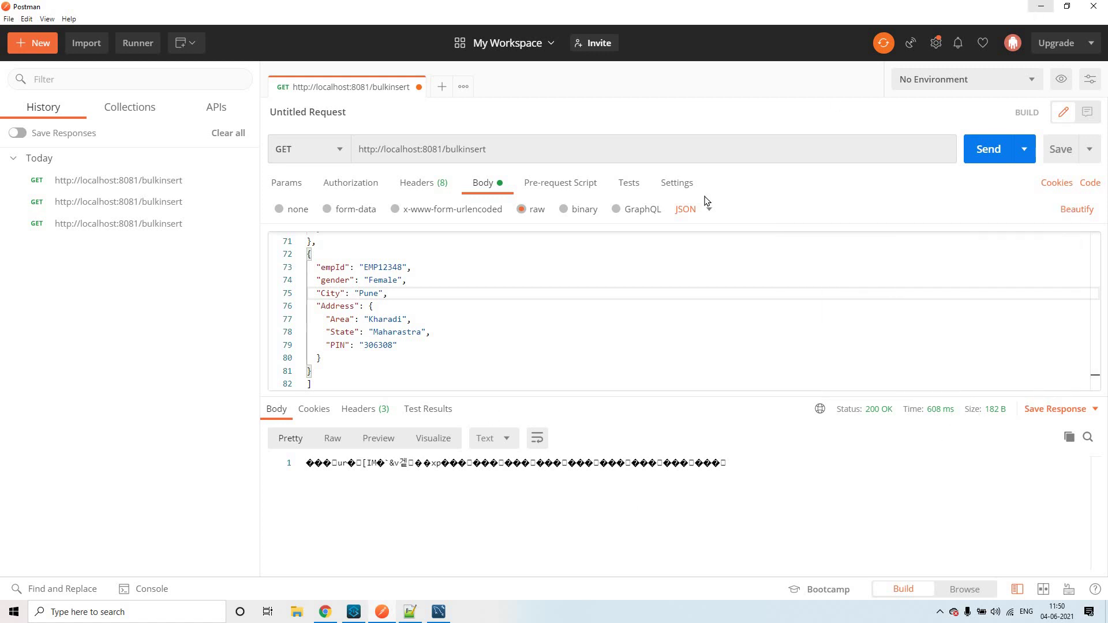
Return to Anypoint Studio and examine the logged CSV header and employee records in the console.
click(1042, 8)
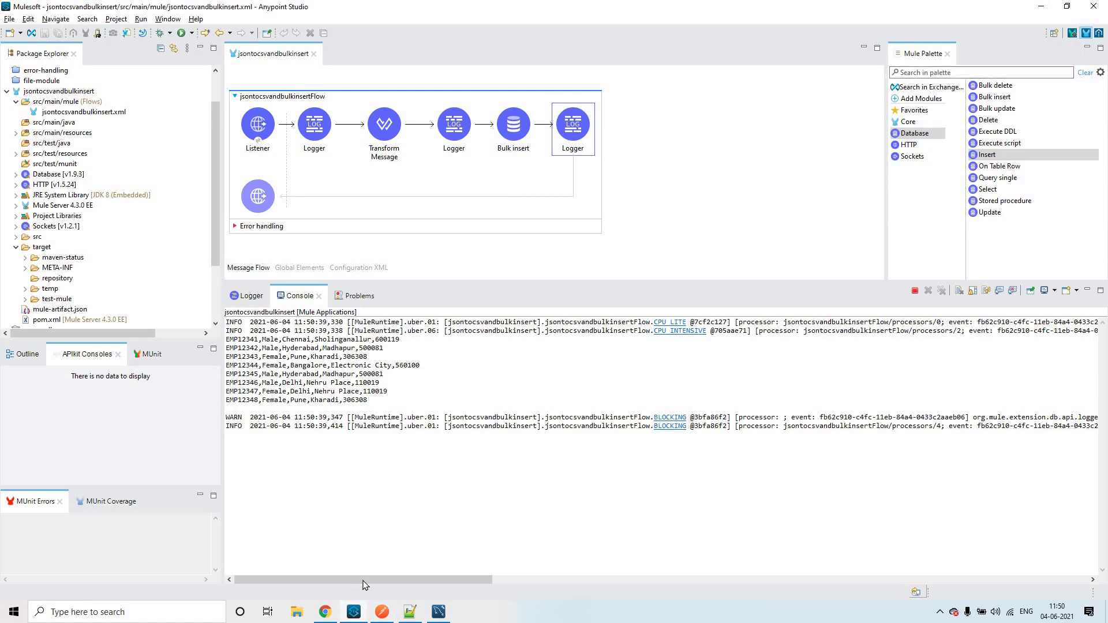
mouse_move(499, 580)
mouse_down()
mouse_move(792, 580)
mouse_move(481, 580)
mouse_up()
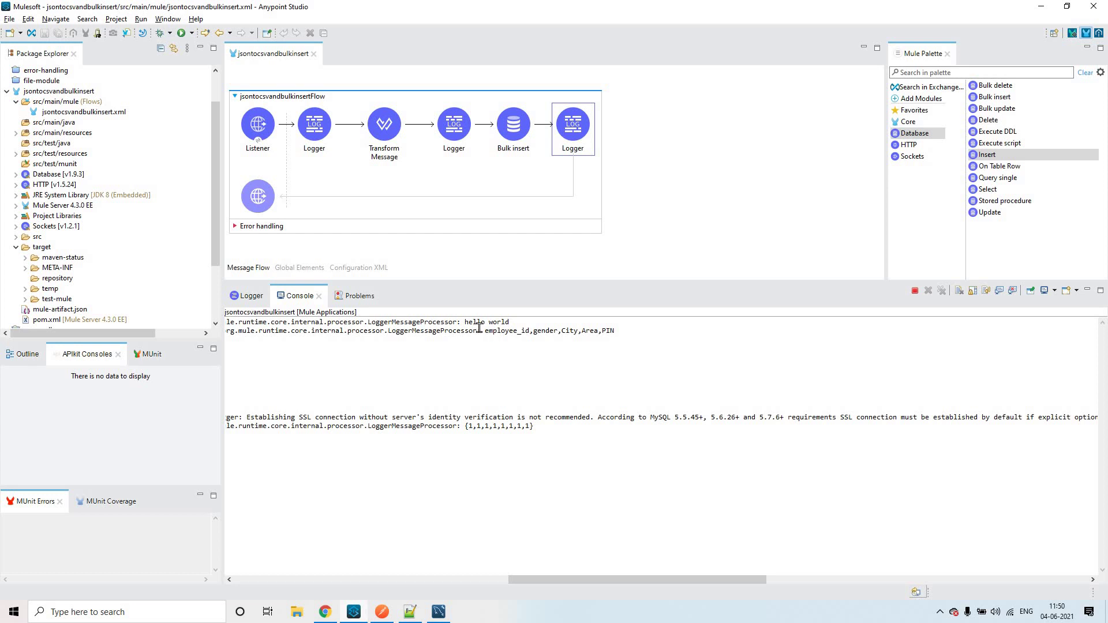
drag(484, 331, 597, 334)
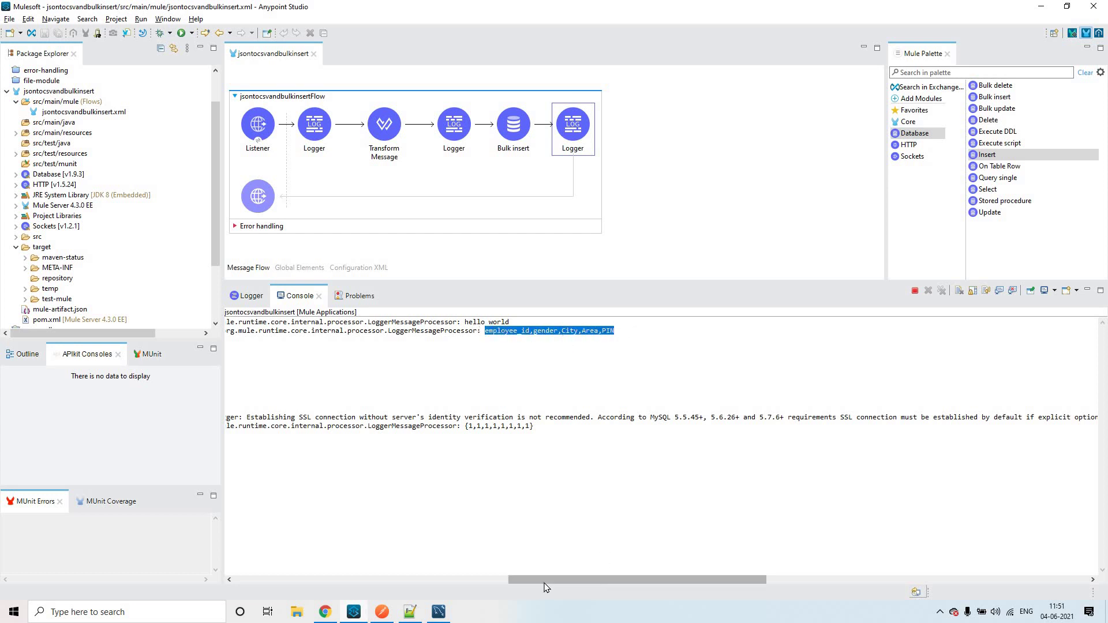
drag(607, 580, 260, 583)
drag(380, 400, 262, 340)
click(234, 343)
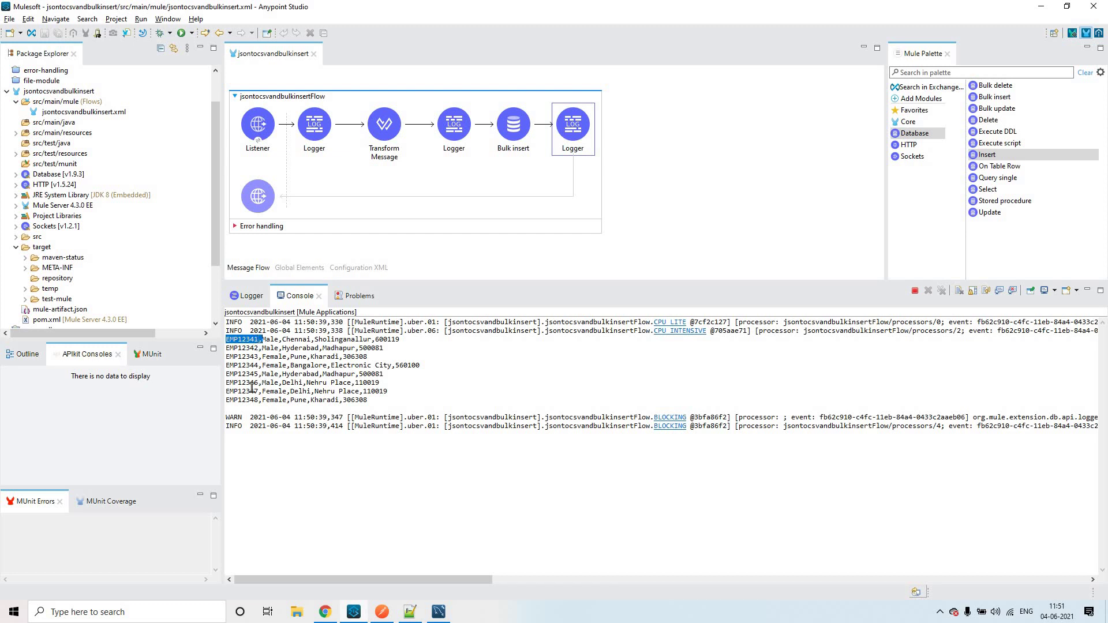
drag(367, 399, 227, 339)
click(372, 368)
Switch to the DataWeave Playground in Chrome, maximize the window and highlight the first record's State line in the JSON payload.
click(326, 613)
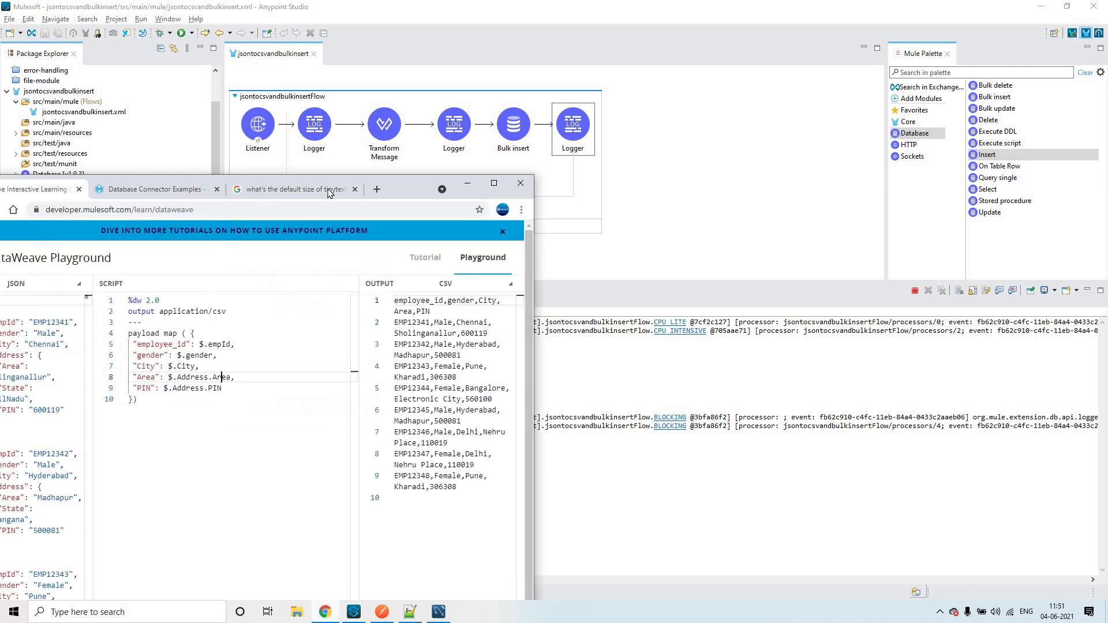
click(493, 183)
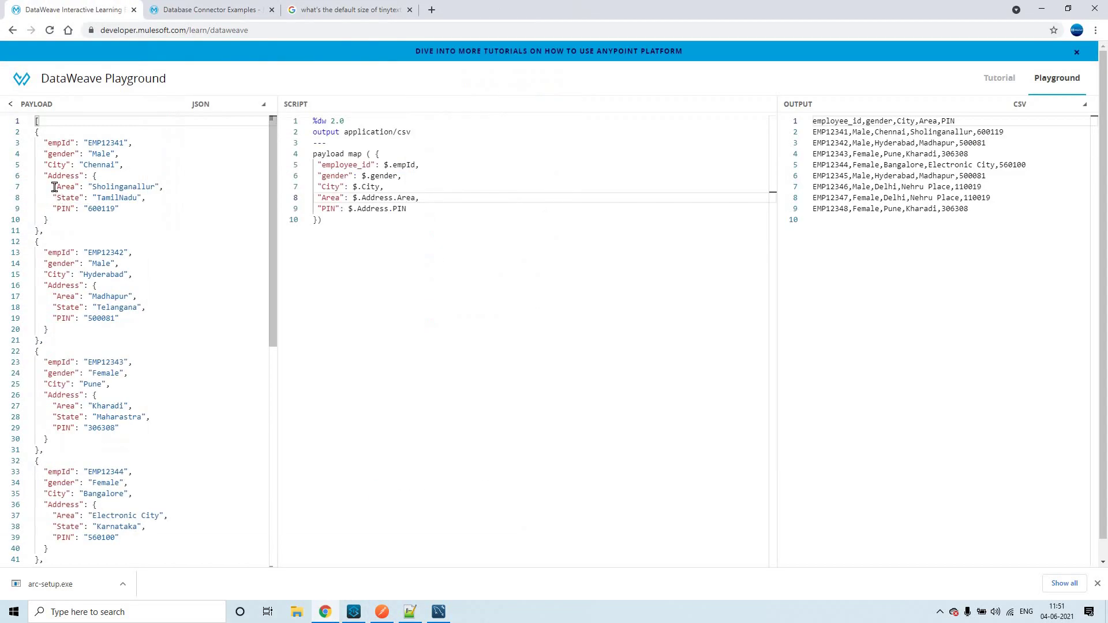
drag(50, 196, 147, 198)
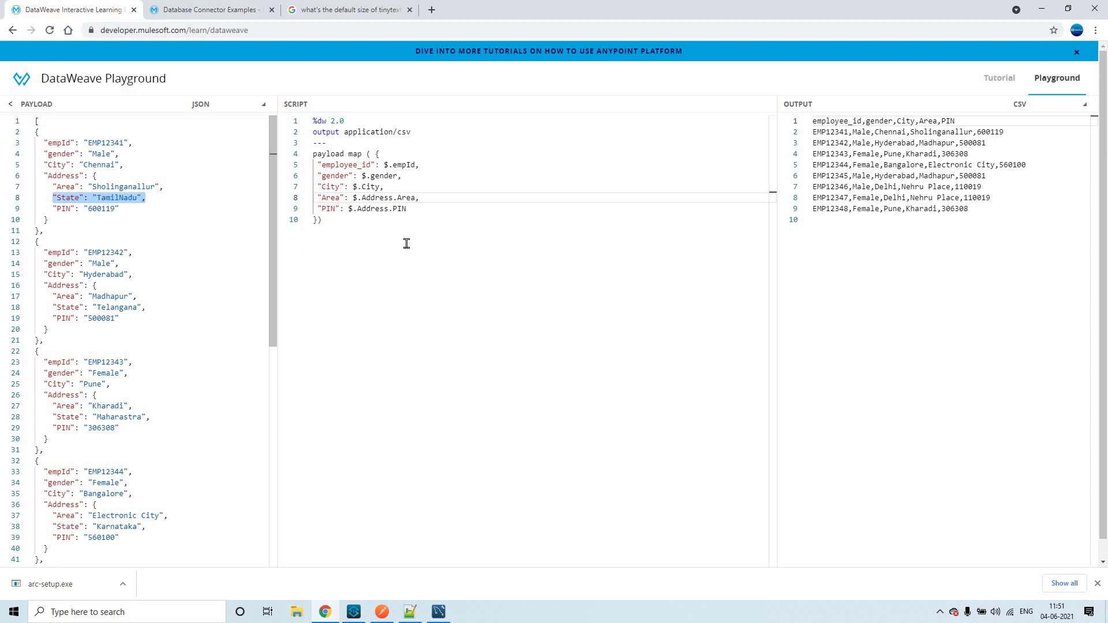
Back in Anypoint Studio, examine the logged CSV rows, the WARN entry and the final logger's Bulk insert result array in the console.
key(alt+Tab)
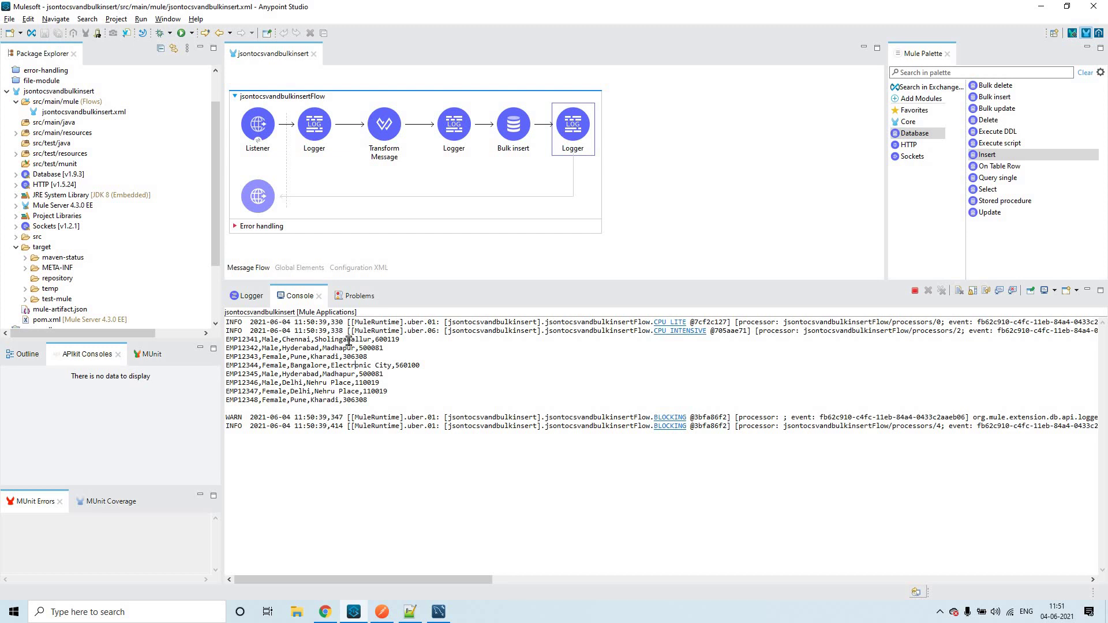
triple_click(226, 339)
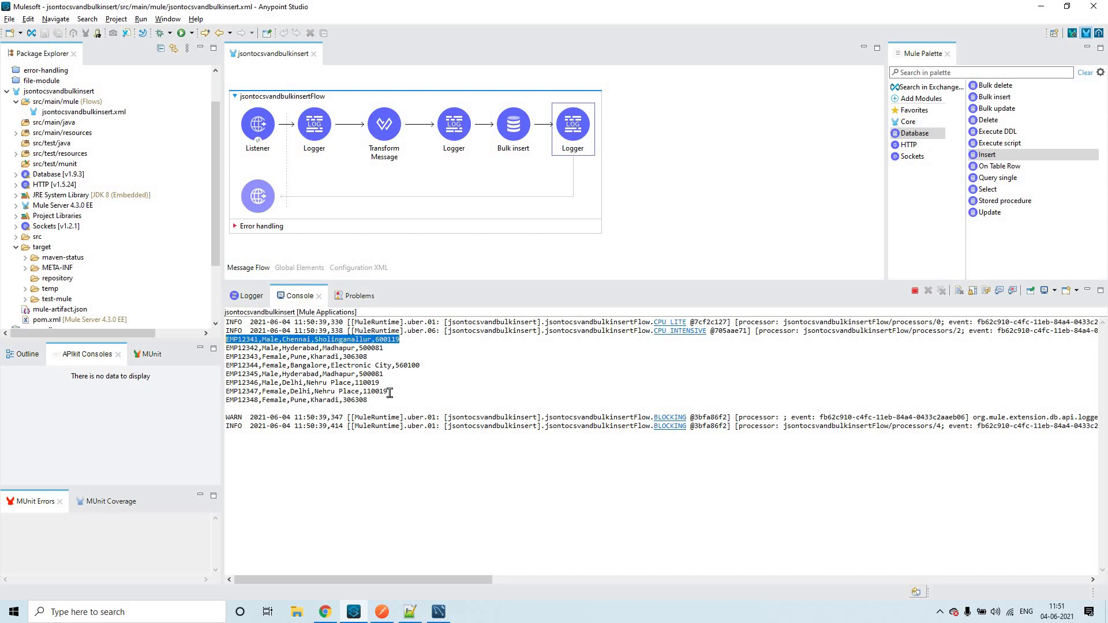
drag(363, 396, 233, 348)
drag(213, 346, 226, 339)
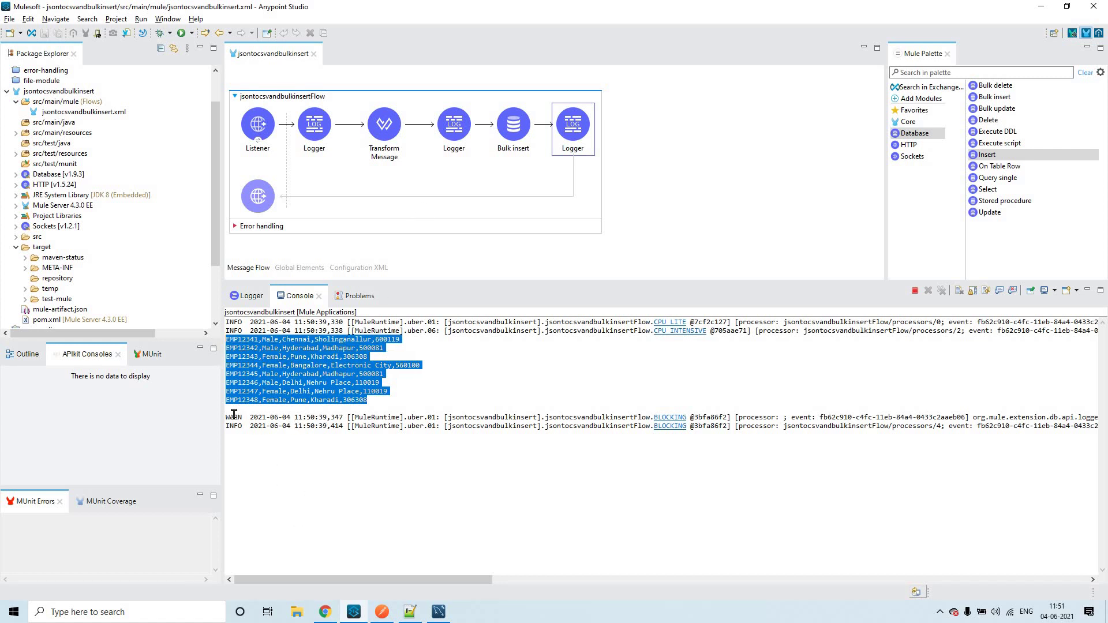
drag(226, 418, 509, 417)
click(374, 516)
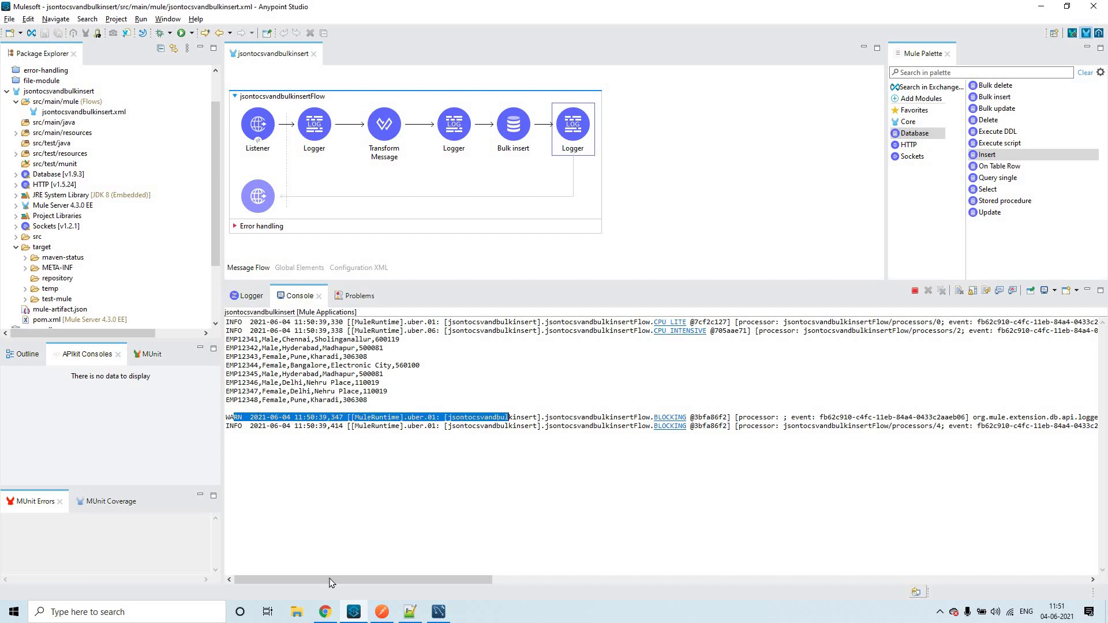
drag(331, 581, 594, 567)
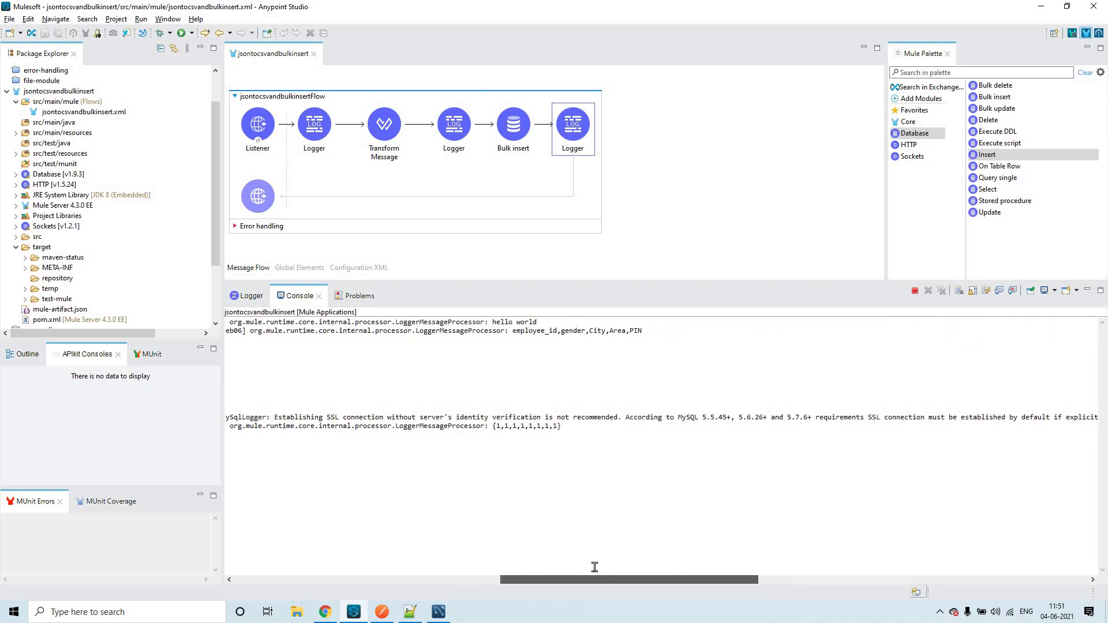
drag(493, 426, 570, 429)
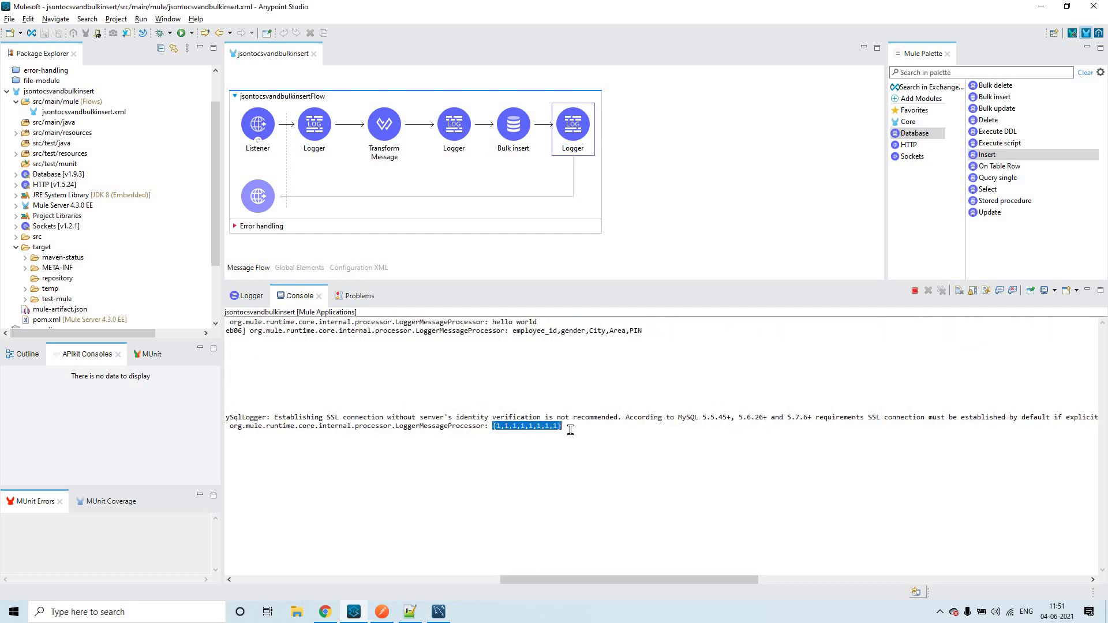
click(563, 445)
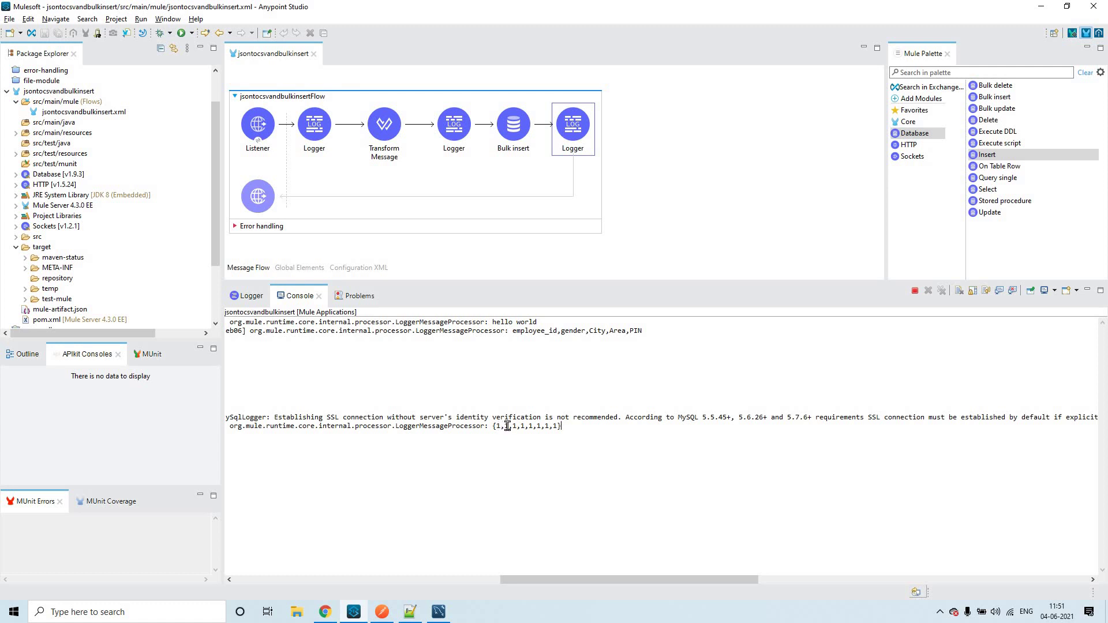
drag(506, 426, 594, 427)
click(517, 442)
Clear the console, switch to MySQL Workbench and execute the "select * from employees" query again.
right_click(544, 475)
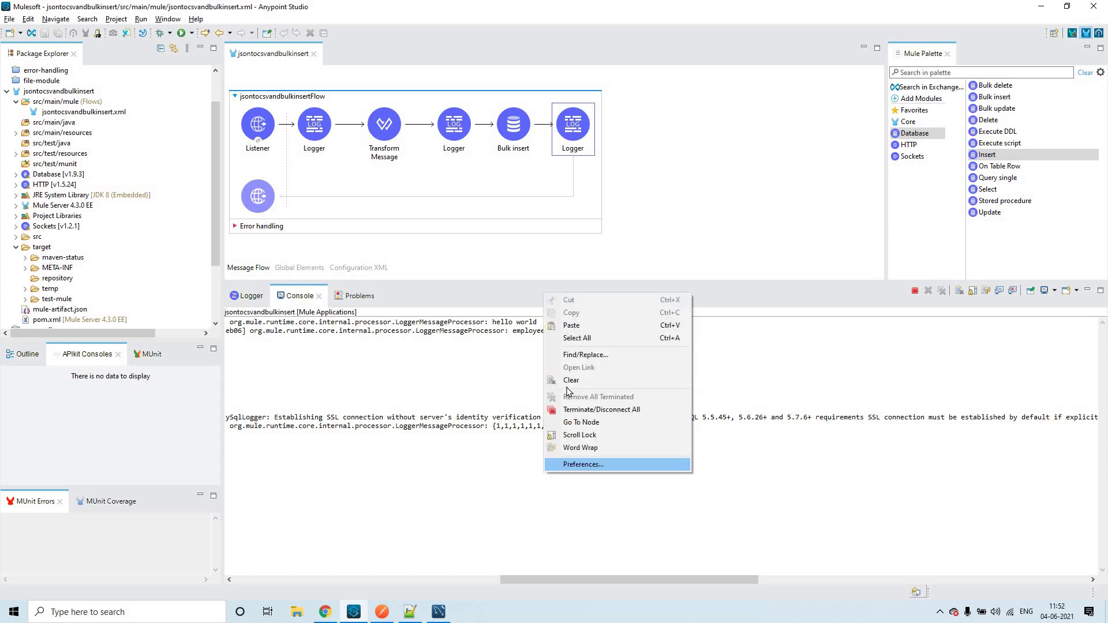
click(570, 381)
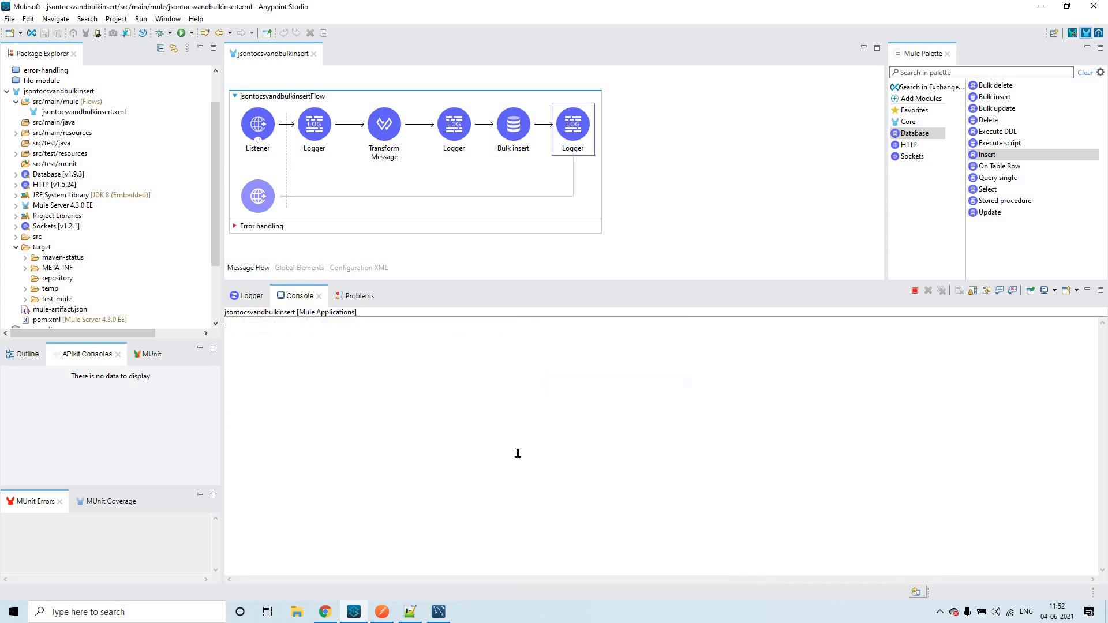
click(444, 617)
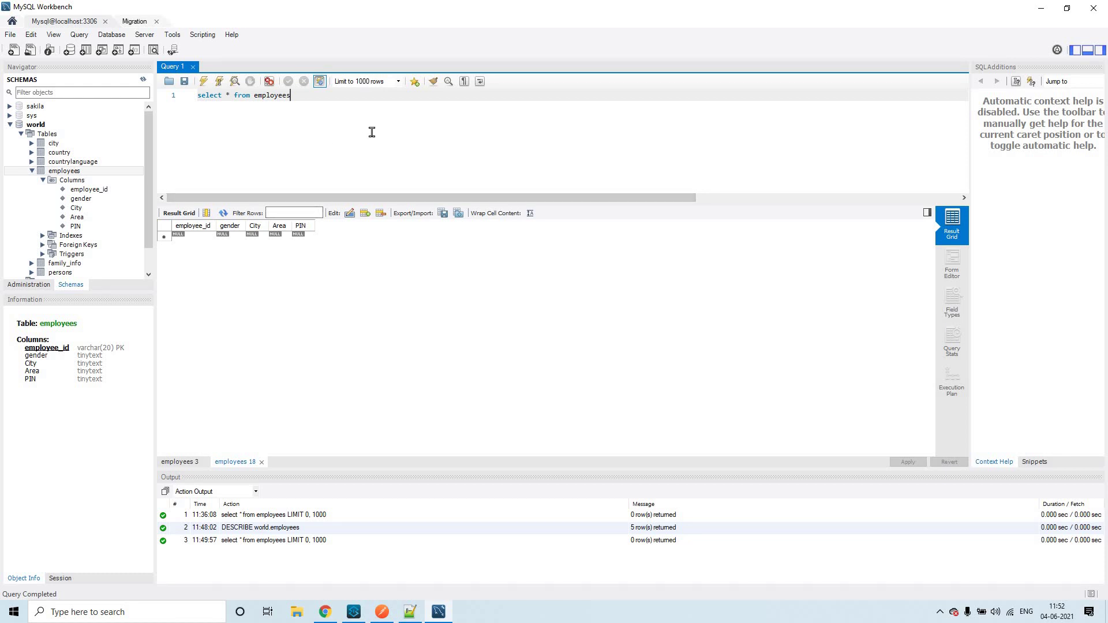
key(ctrl+a)
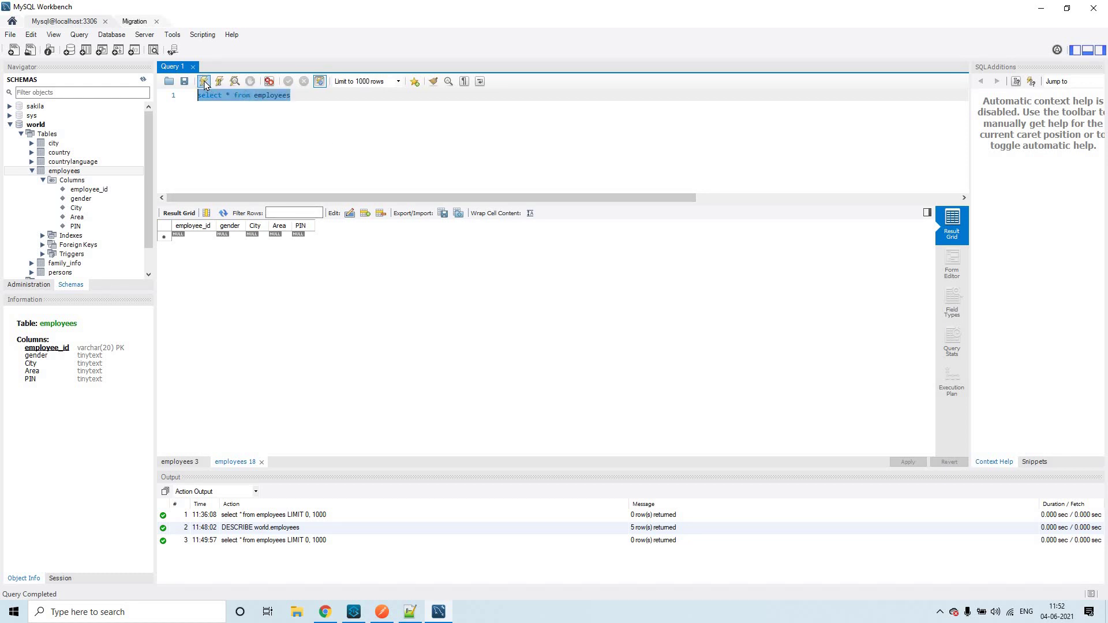
click(204, 82)
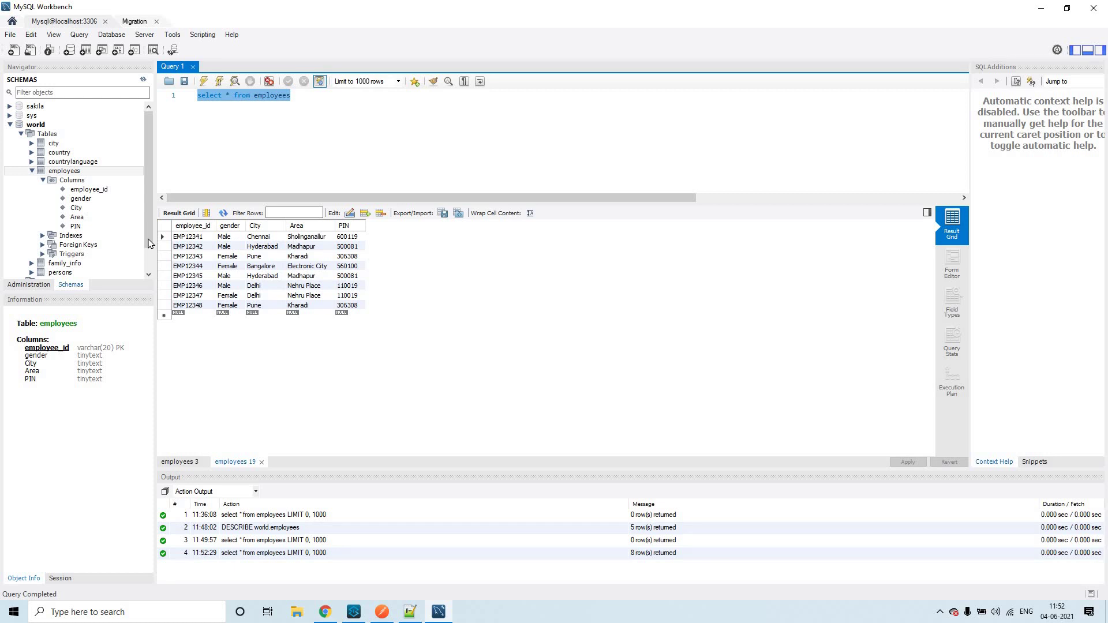
mouse_move(75, 175)
Revisit the flow in Anypoint Studio and read the bulk operation benefits under Execute Bulk Operations in Chrome's Database Connector Examples page.
click(361, 611)
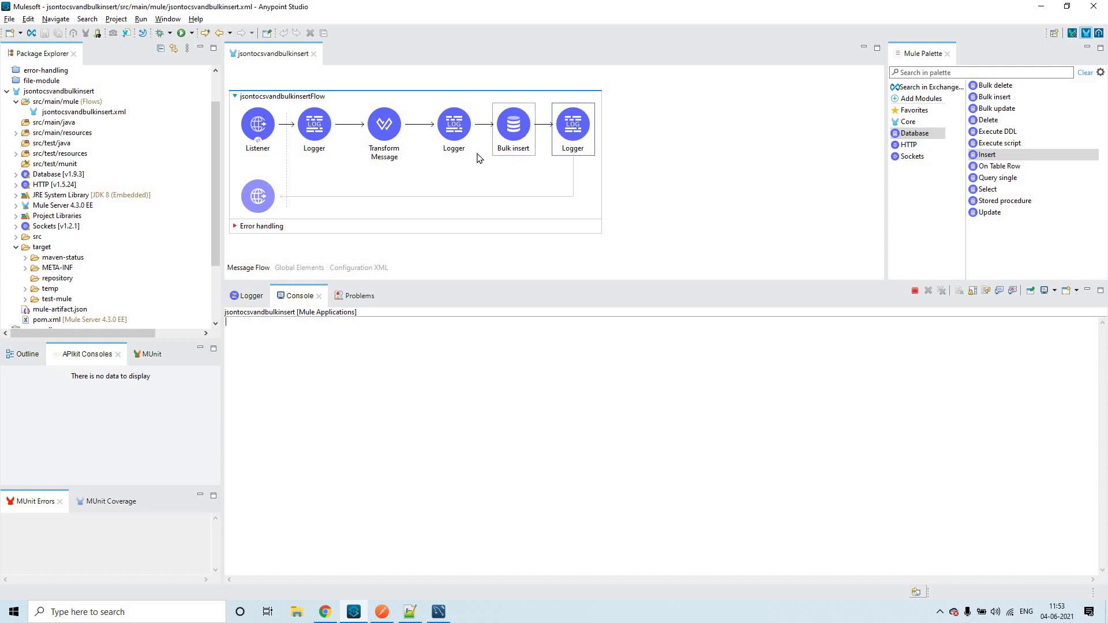
click(1046, 7)
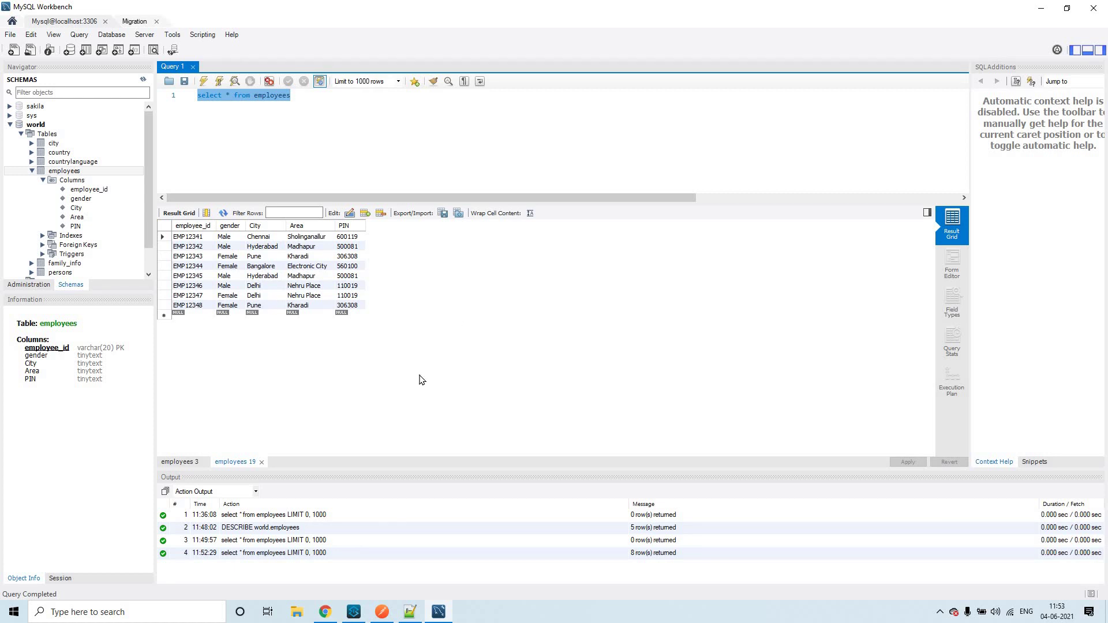
click(325, 612)
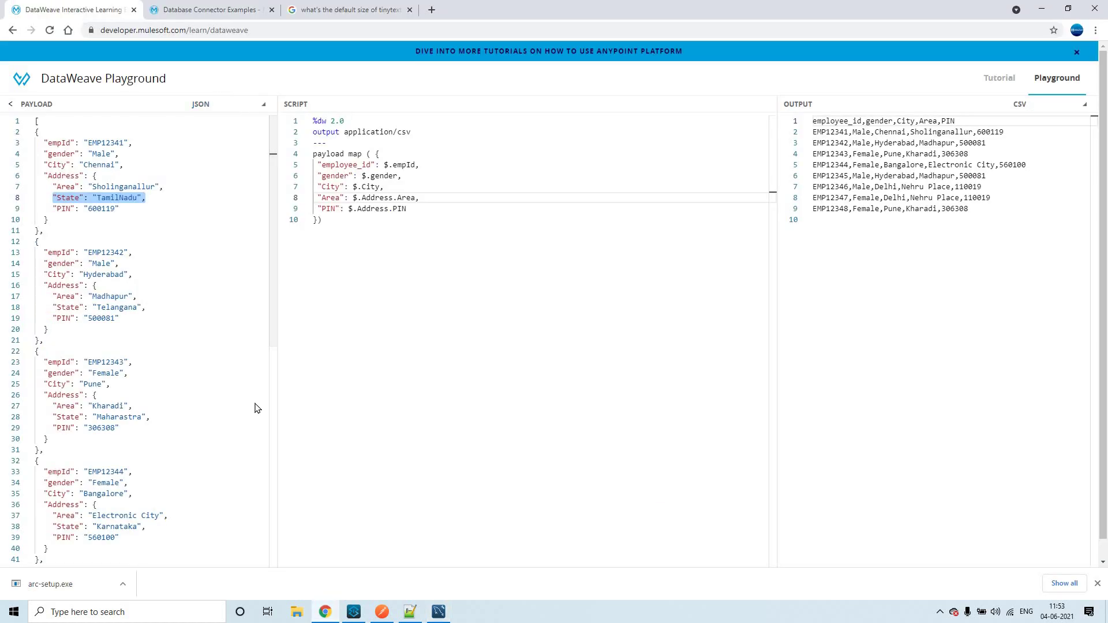
key(ctrl+Tab)
scroll(556, 225, up, 10)
scroll(556, 228, up, 8)
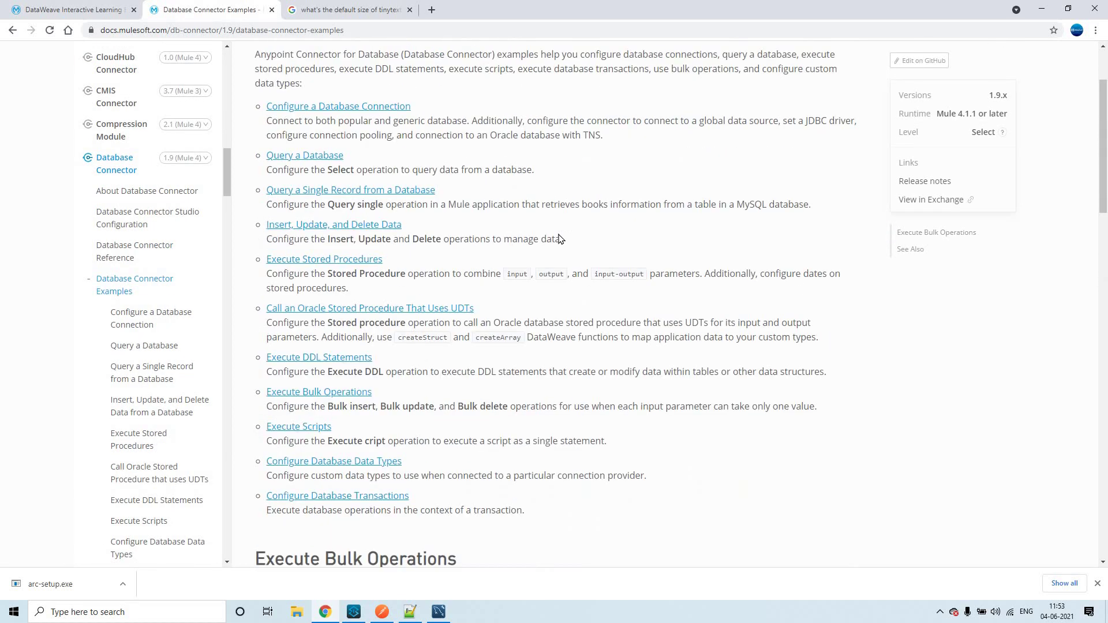
scroll(557, 237, down, 8)
drag(268, 191, 398, 190)
click(262, 192)
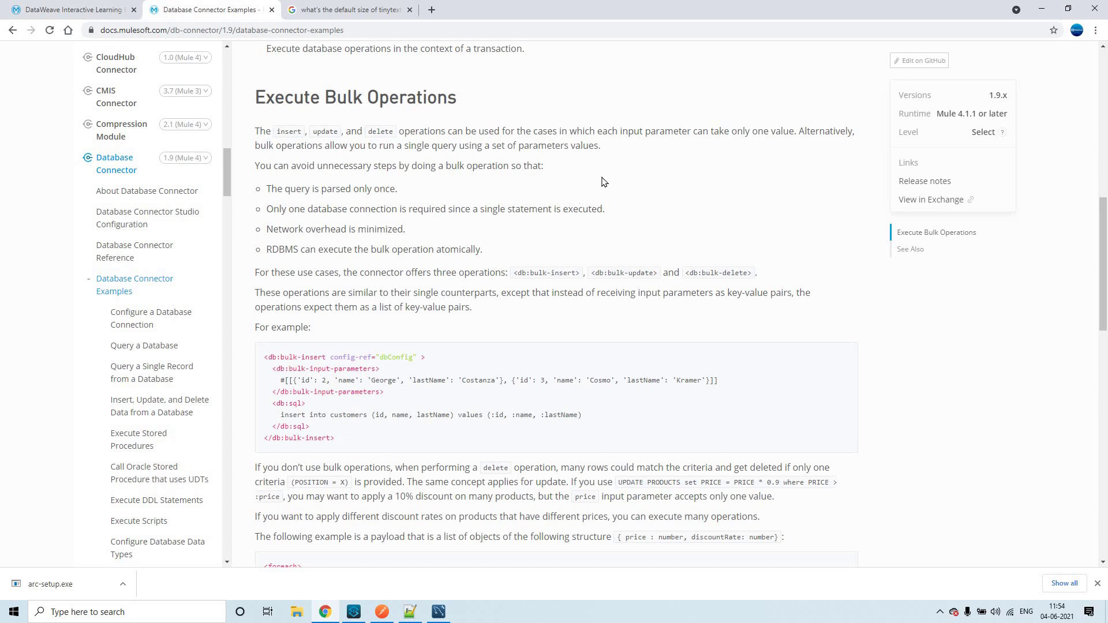
triple_click(603, 209)
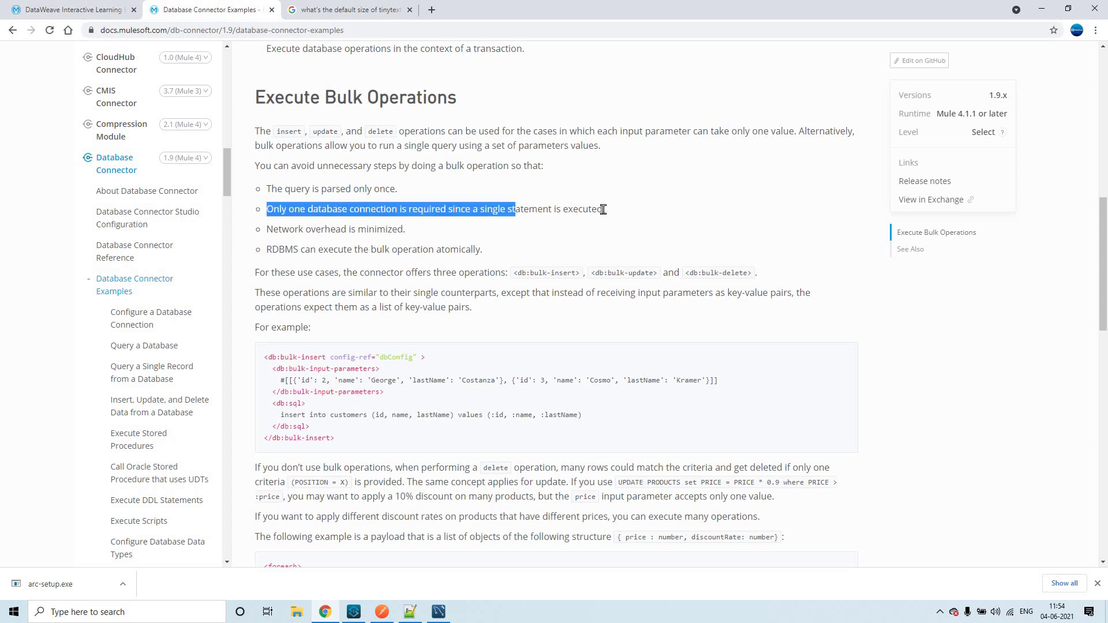
click(316, 229)
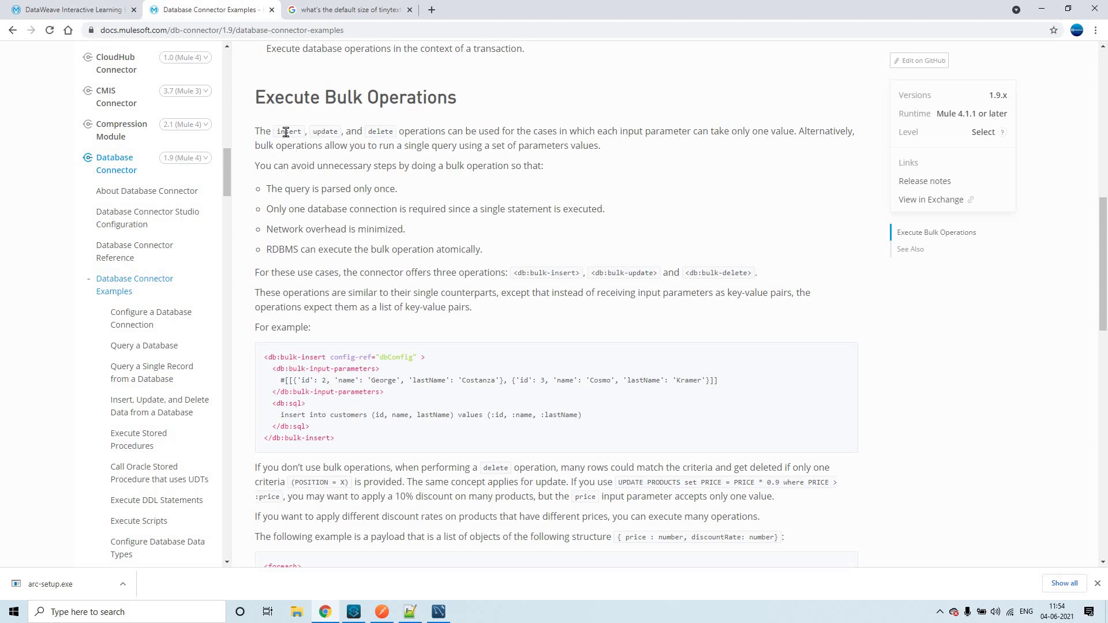
Read the documentation's explanation of why the foreach update is inefficient, including its per-element steps, and return to MySQL Workbench.
scroll(497, 207, down, 10)
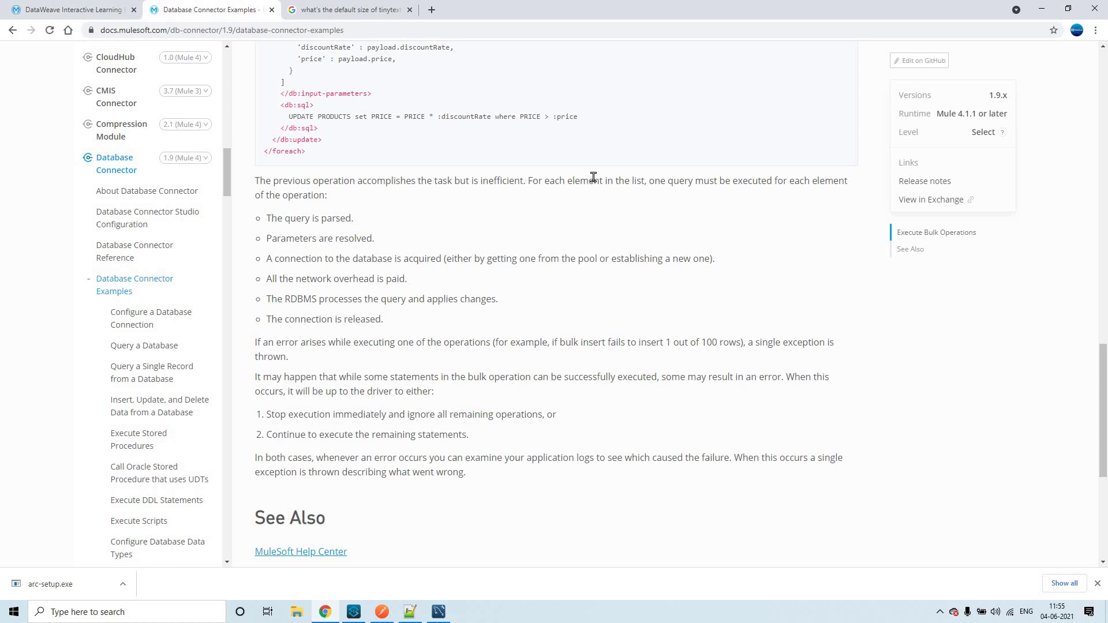
drag(600, 180, 532, 181)
click(264, 179)
drag(254, 181, 424, 184)
click(415, 191)
drag(267, 218, 395, 218)
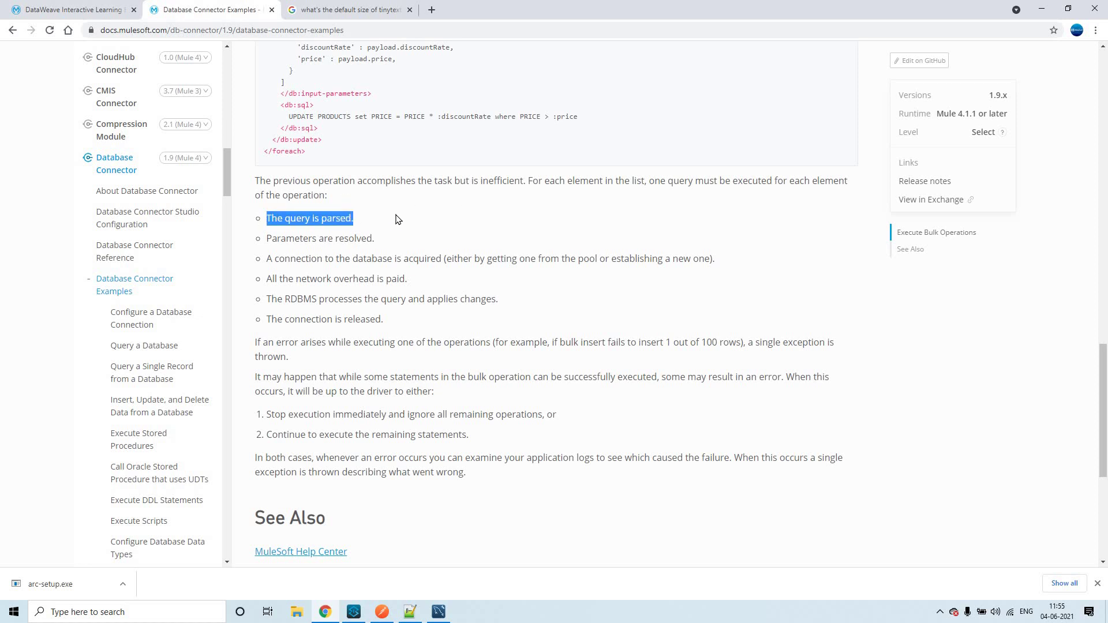
click(268, 238)
drag(266, 239, 411, 242)
click(453, 241)
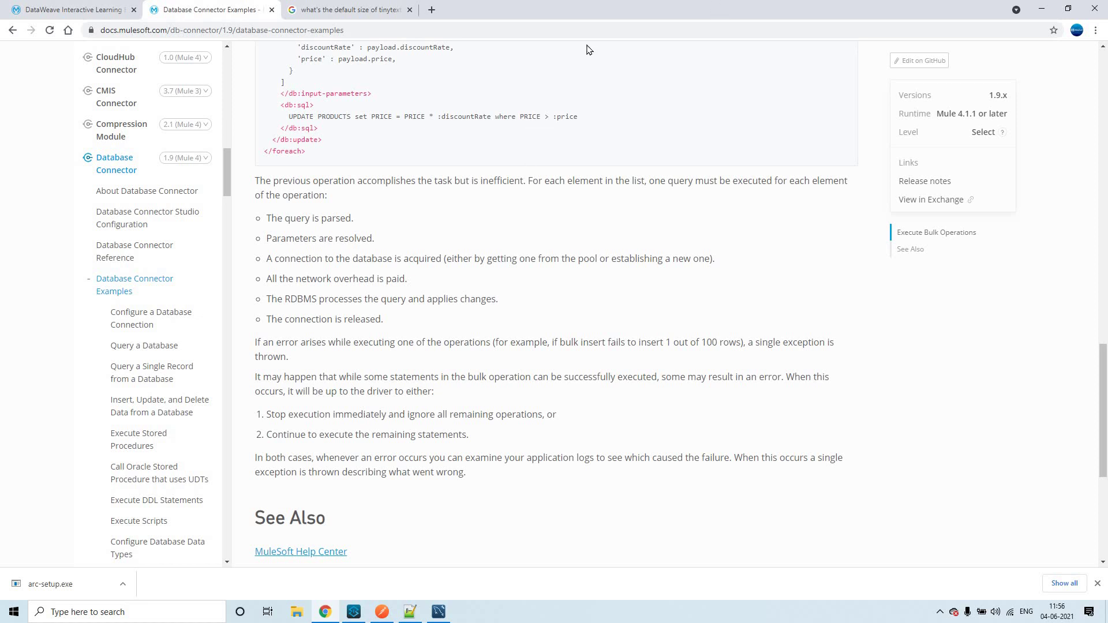
click(1038, 11)
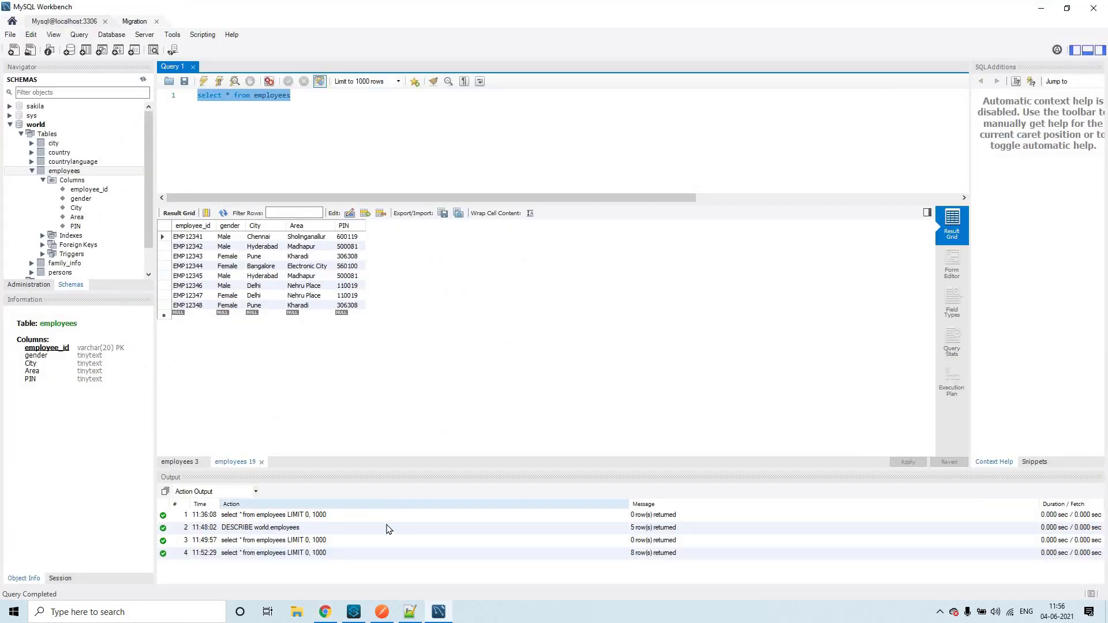
After glancing at the Bulk insert flow, restore the "DESCRIBE world.employees" query in MySQL Workbench by undoing edits and execute it.
click(354, 612)
click(523, 142)
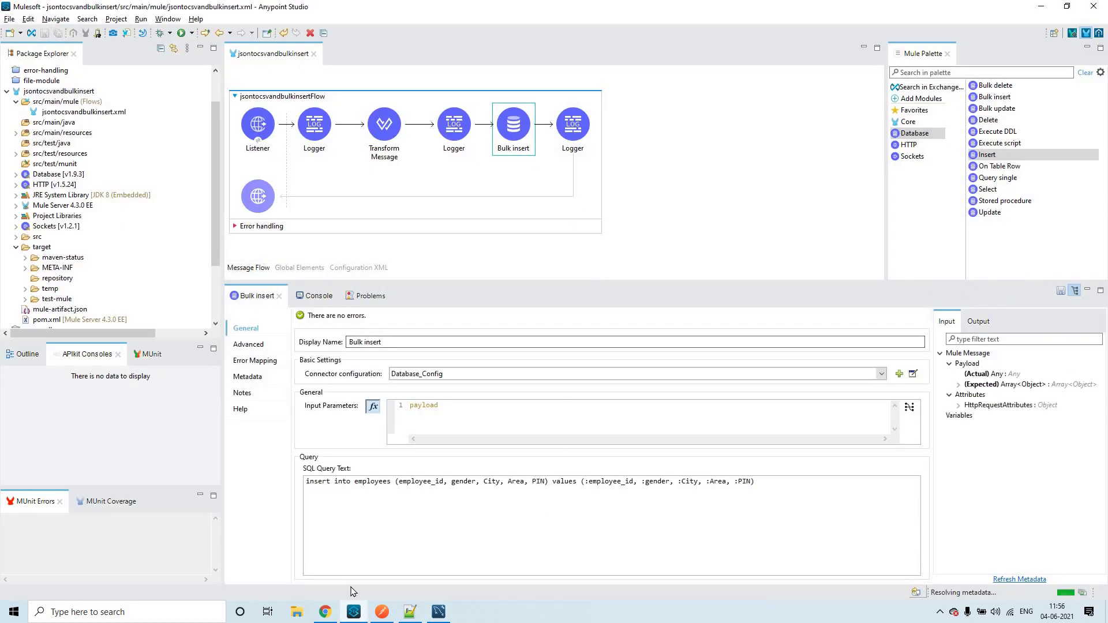
click(439, 612)
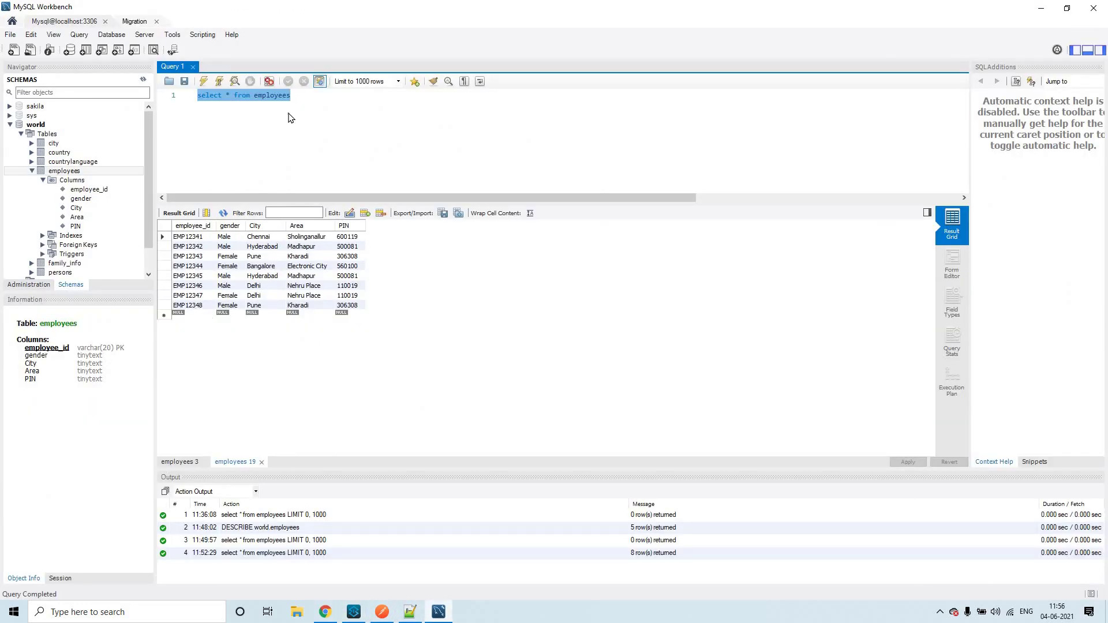
click(293, 117)
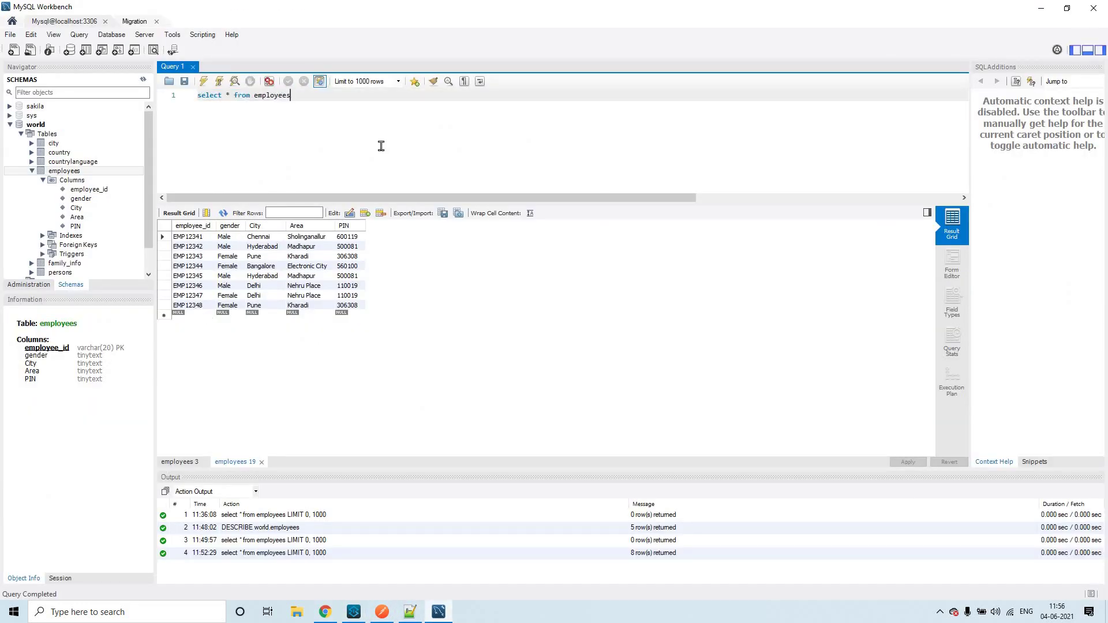
key(ctrl+z)
key(ctrl+z)
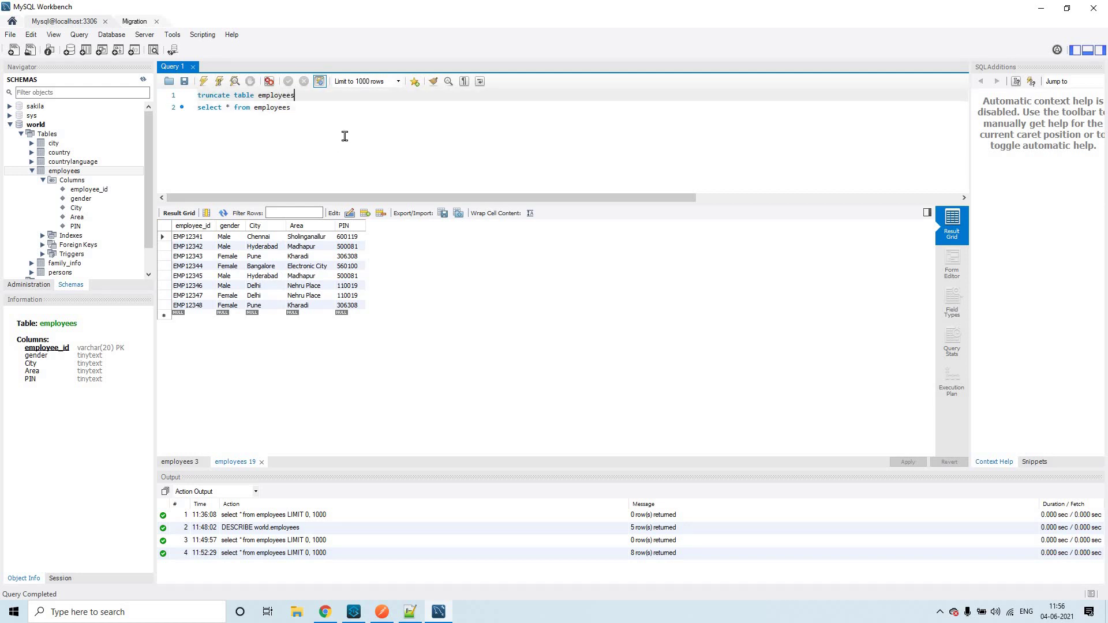
key(ctrl+z)
key(ctrl+z)
key(ctrl+z)
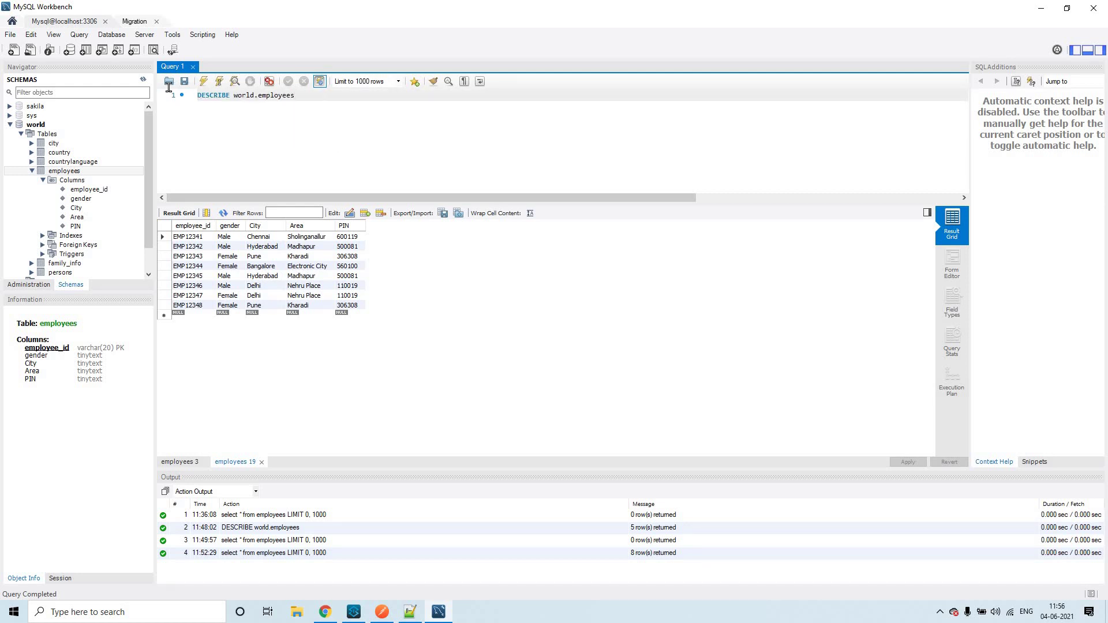
drag(295, 95, 197, 96)
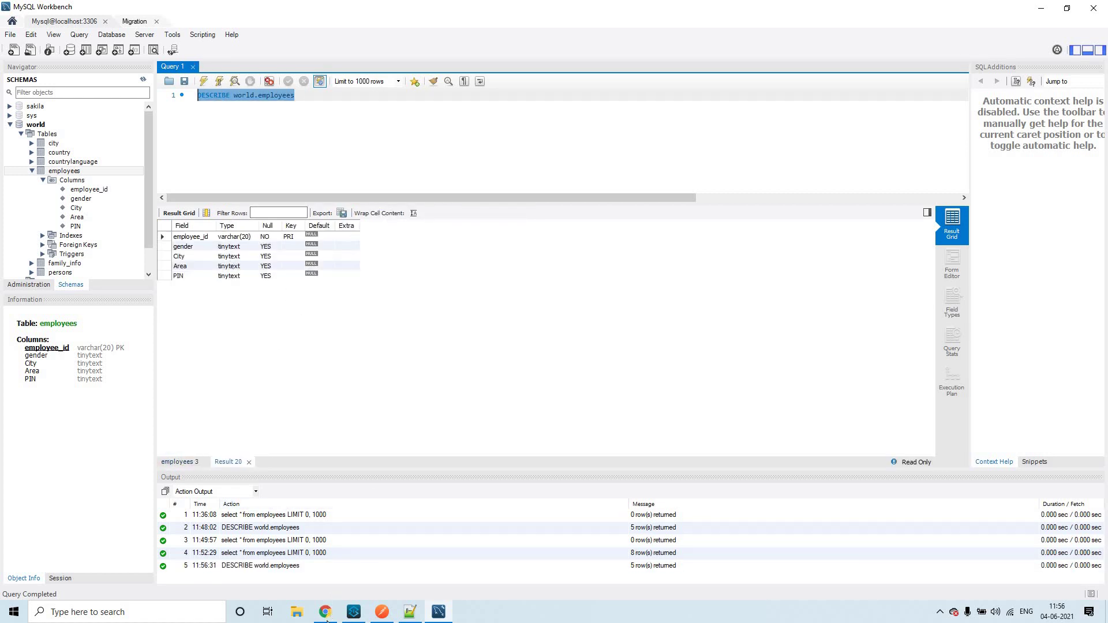
Switch to Chrome and read the Google result on the default size of tinytext in MySQL, then return to MySQL Workbench.
click(331, 610)
key(ctrl+Tab)
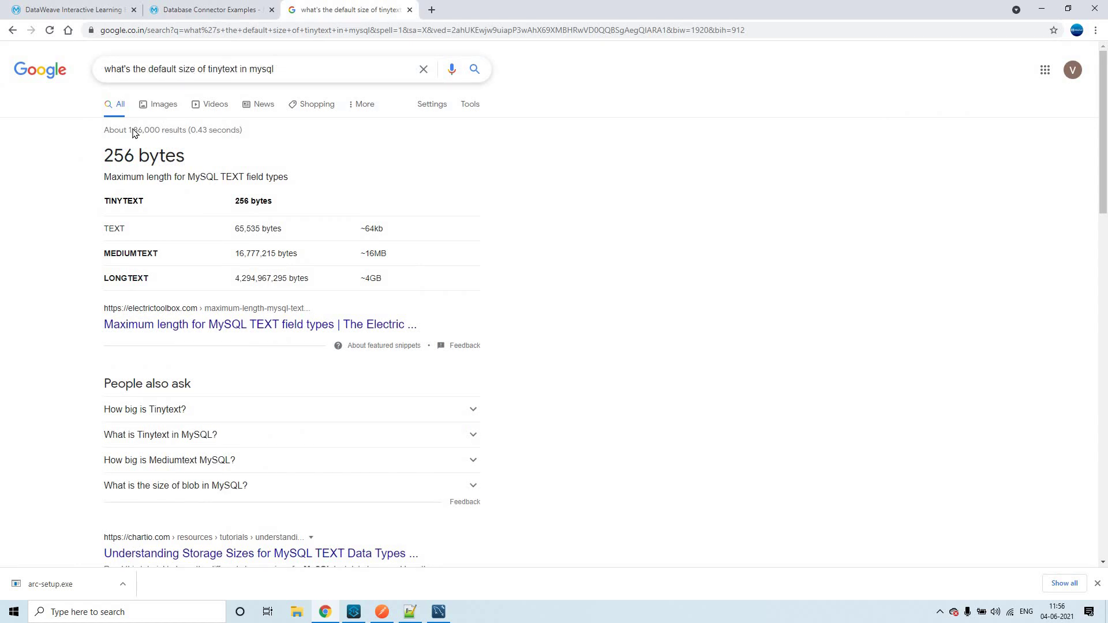
drag(203, 155, 34, 176)
click(754, 238)
key(alt+Tab)
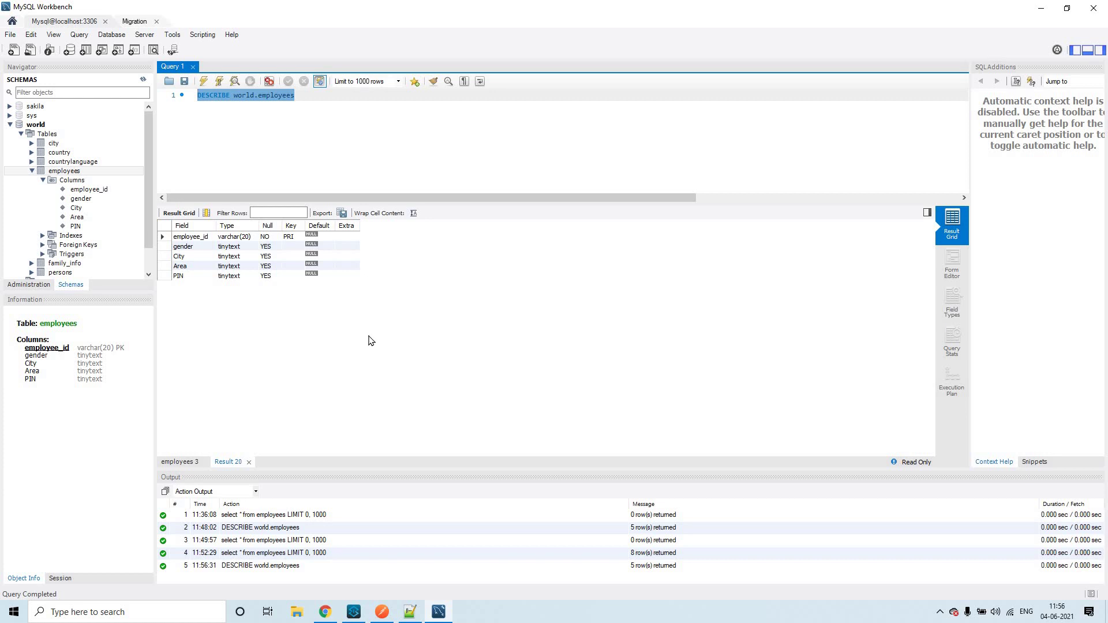
Copy "truncate table employees" from the Notepad++ notes, replace the query in MySQL Workbench with it and execute it.
click(403, 614)
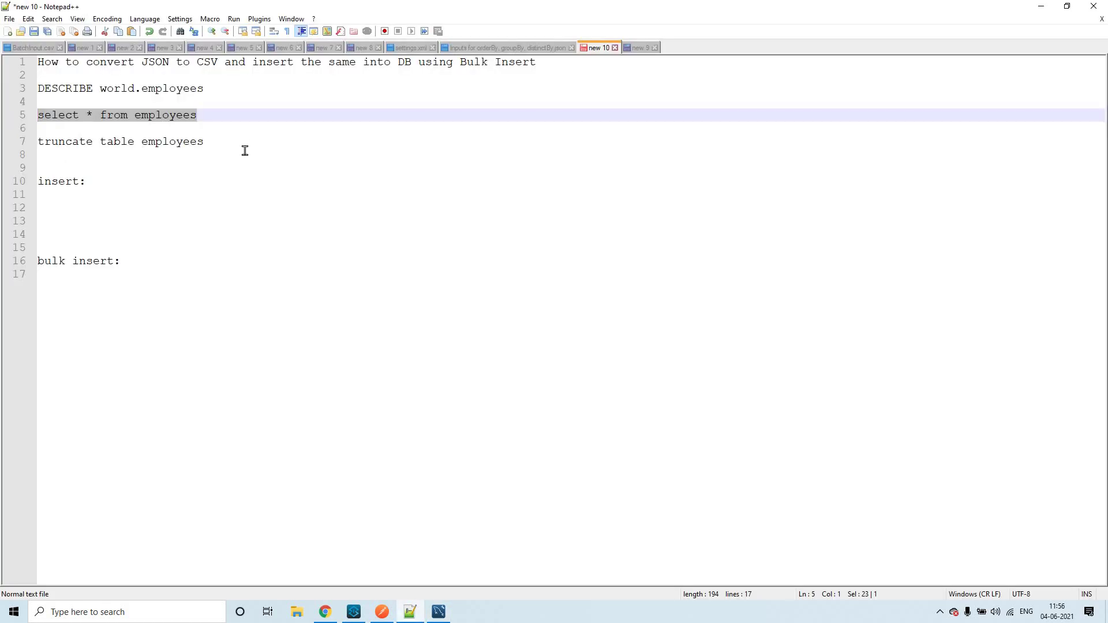
drag(205, 141, 37, 144)
key(ctrl+c)
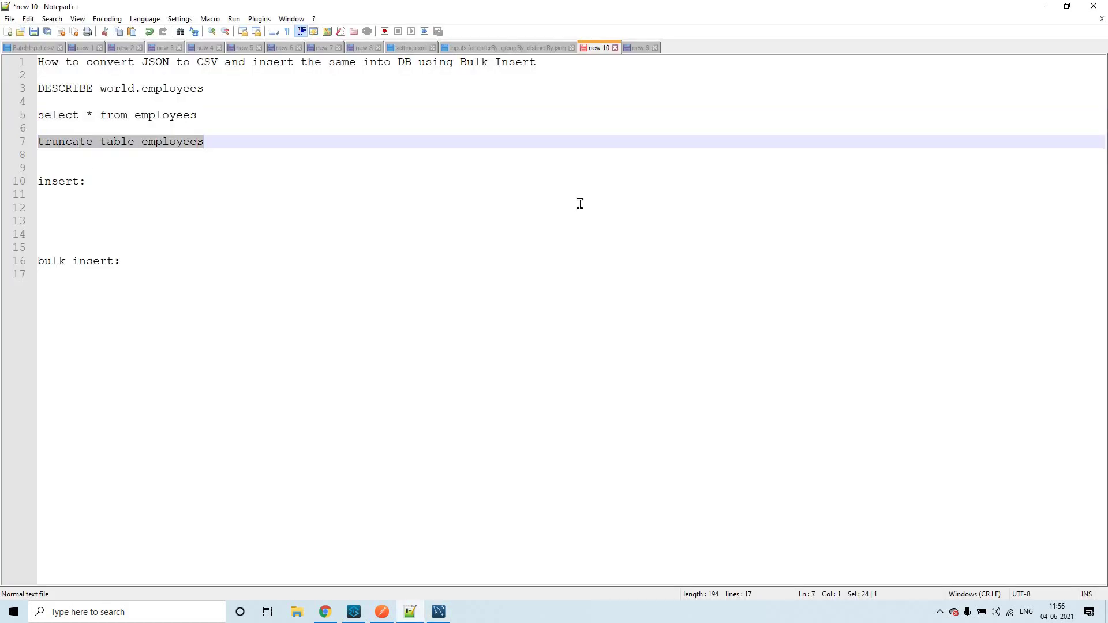
click(1040, 7)
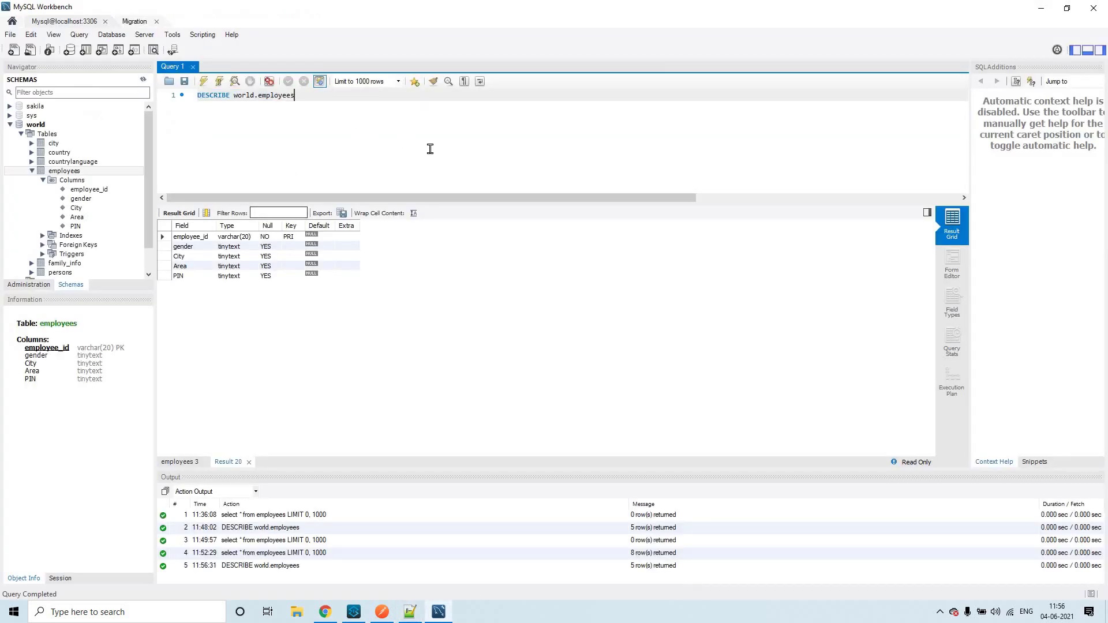
key(ctrl+v)
key(ctrl+a)
click(203, 82)
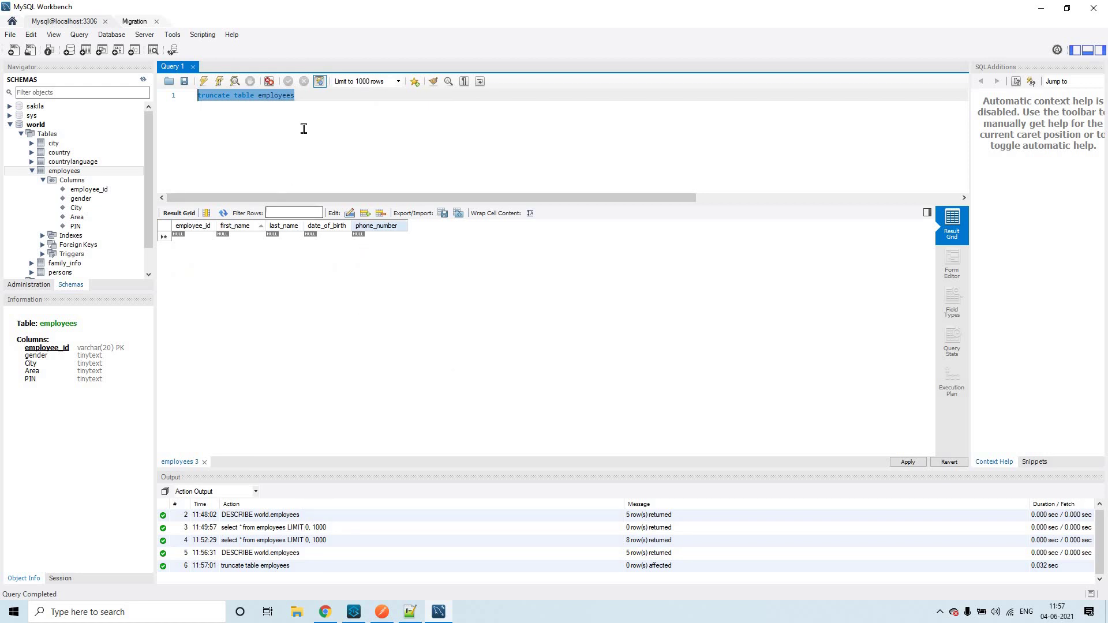
Copy "select * from employees" from the Notepad++ notes, execute it in MySQL Workbench and clear the action output log.
key(alt+Tab)
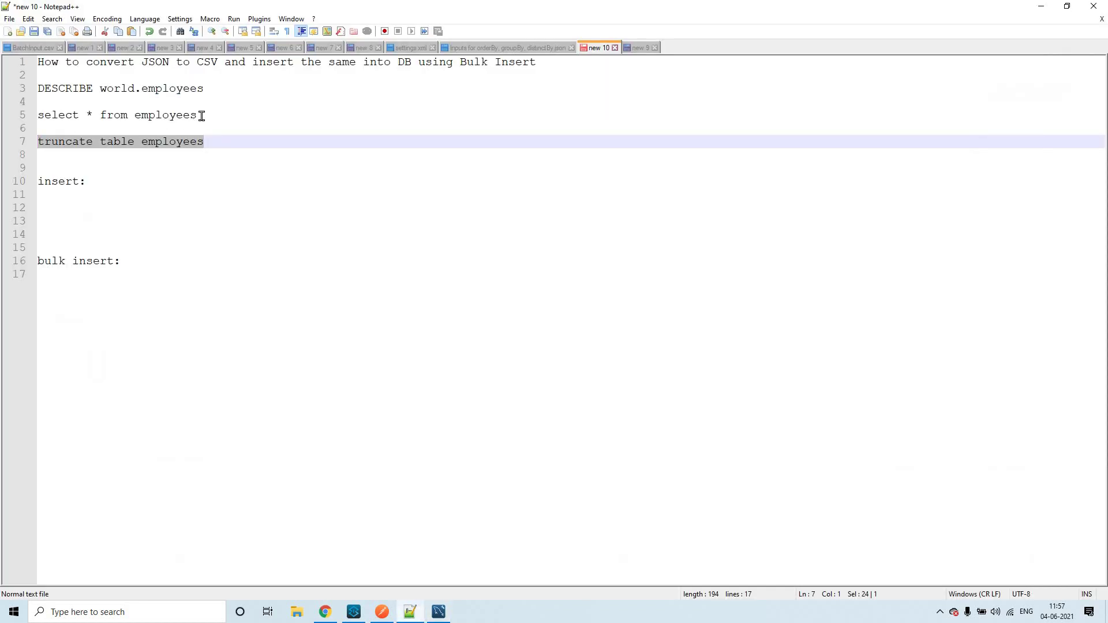
drag(200, 115, 12, 114)
key(ctrl+c)
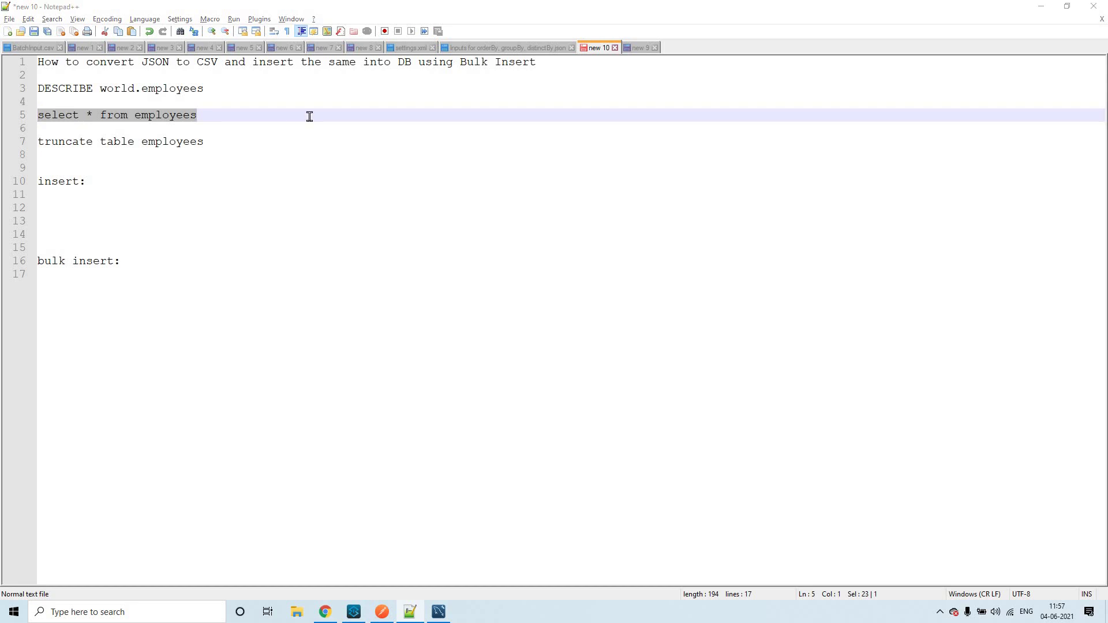
key(alt+Tab)
key(ctrl+v)
key(ctrl+a)
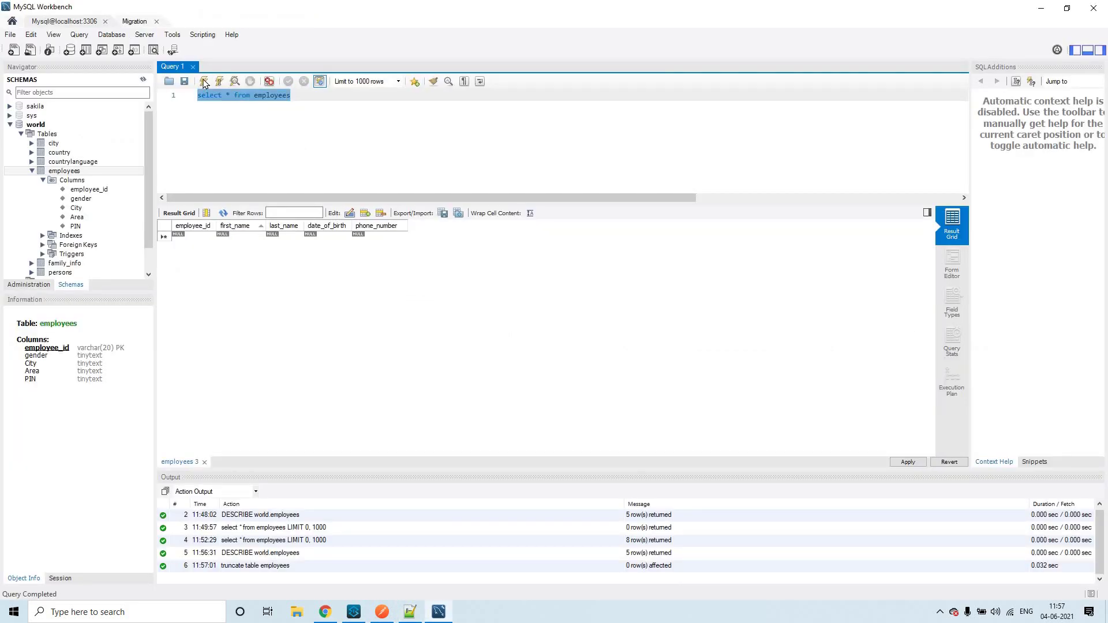
key(ctrl+Return)
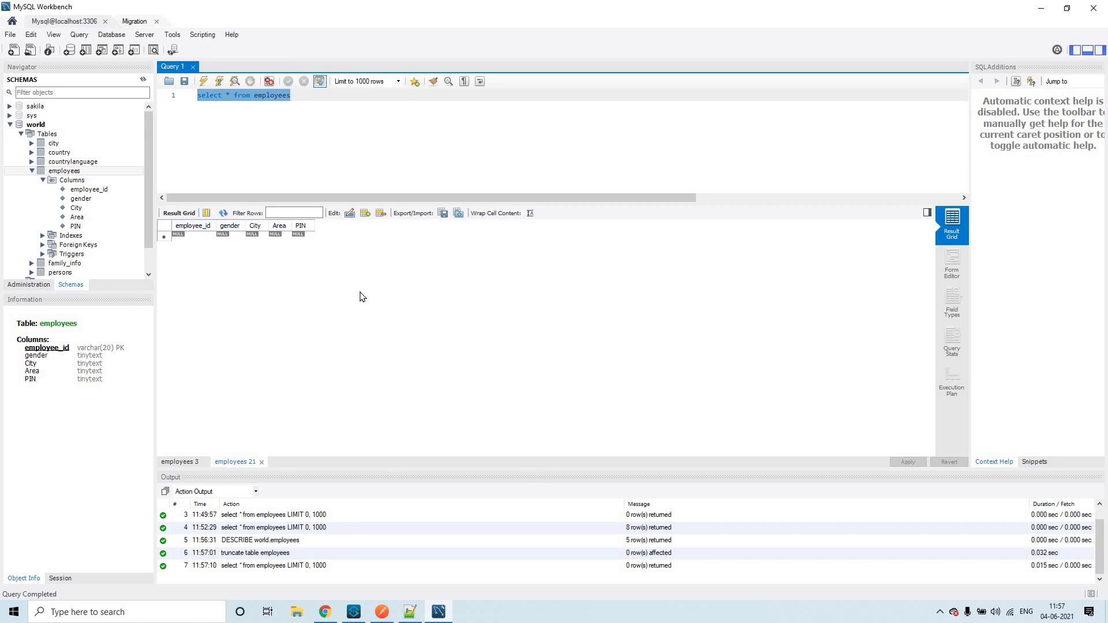
right_click(418, 539)
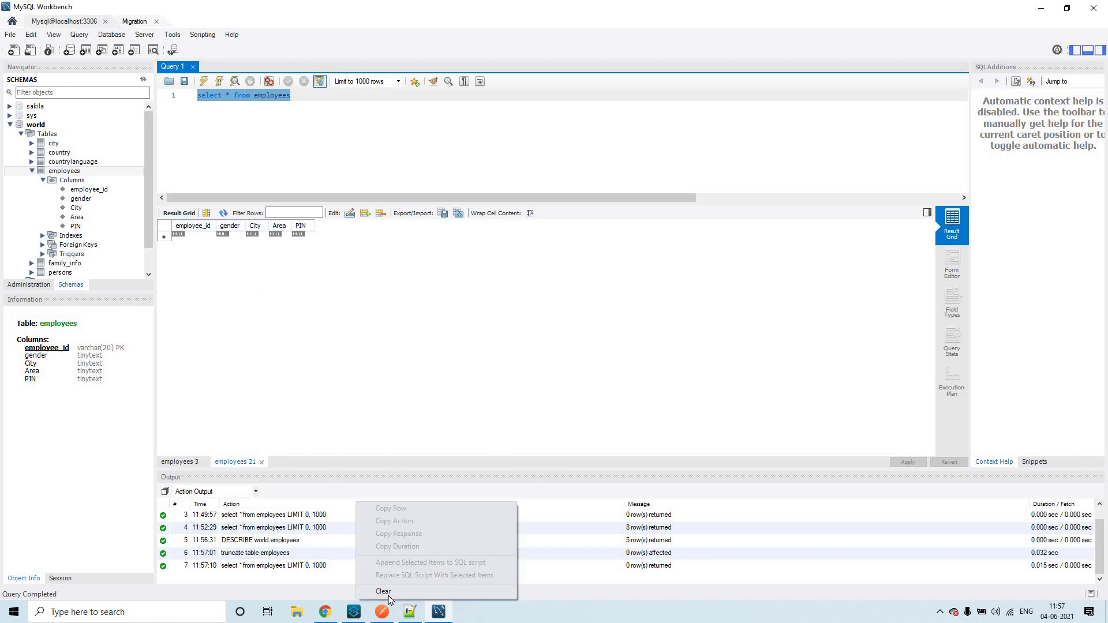
click(402, 568)
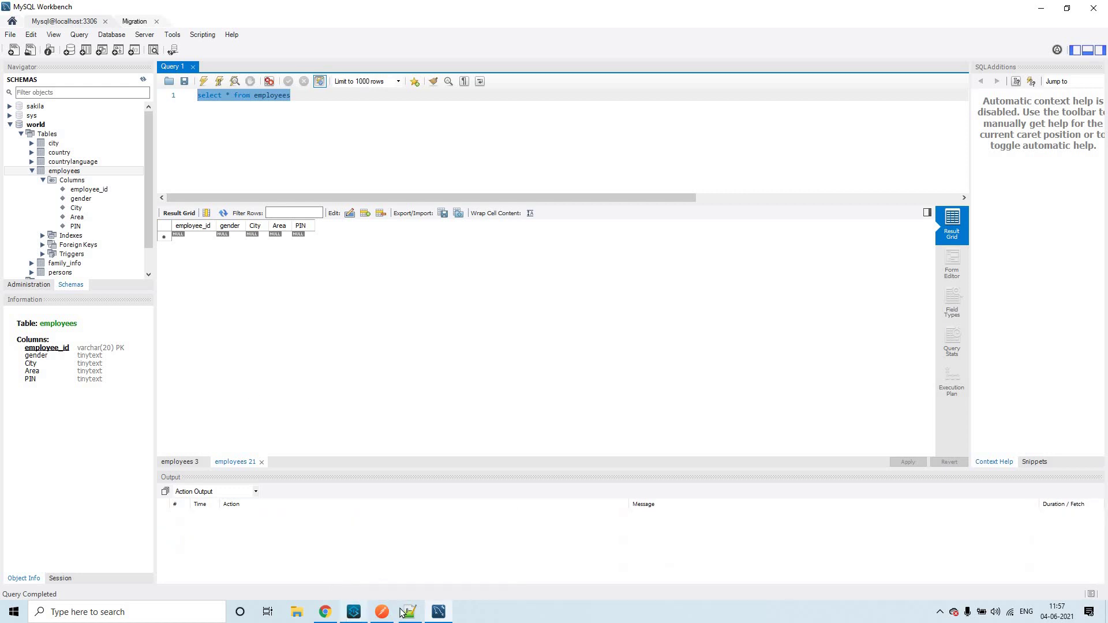
Compare the first record's Area value in Postman's request body with the repeated "Sholinganallur" text in Notepad++'s new 9 file.
click(382, 611)
scroll(493, 274, up, 15)
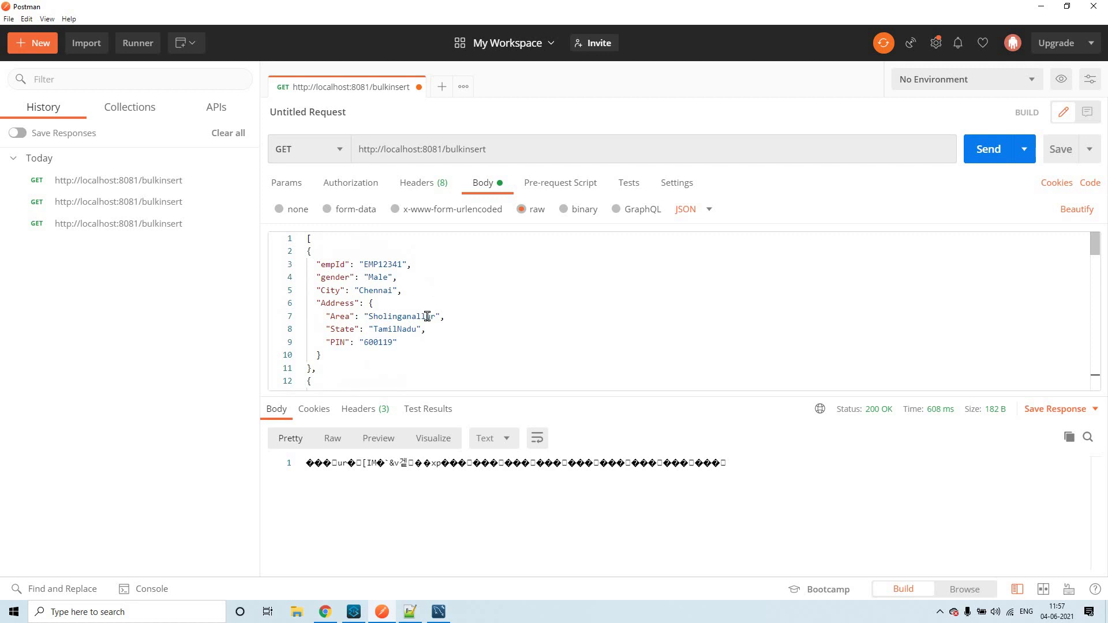
click(410, 612)
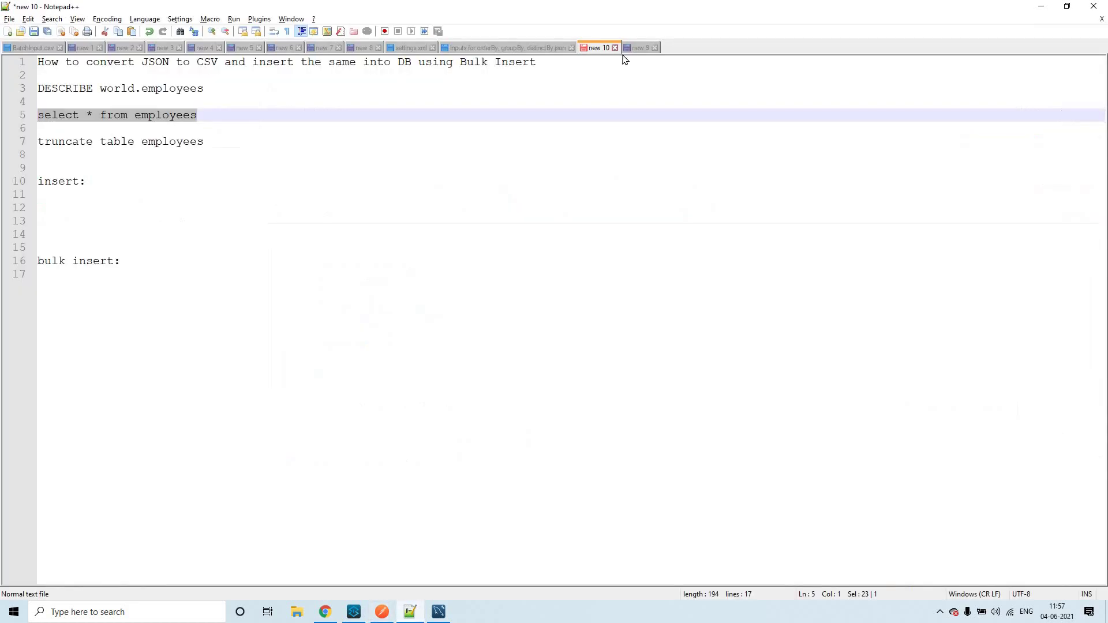
key(ctrl+Tab)
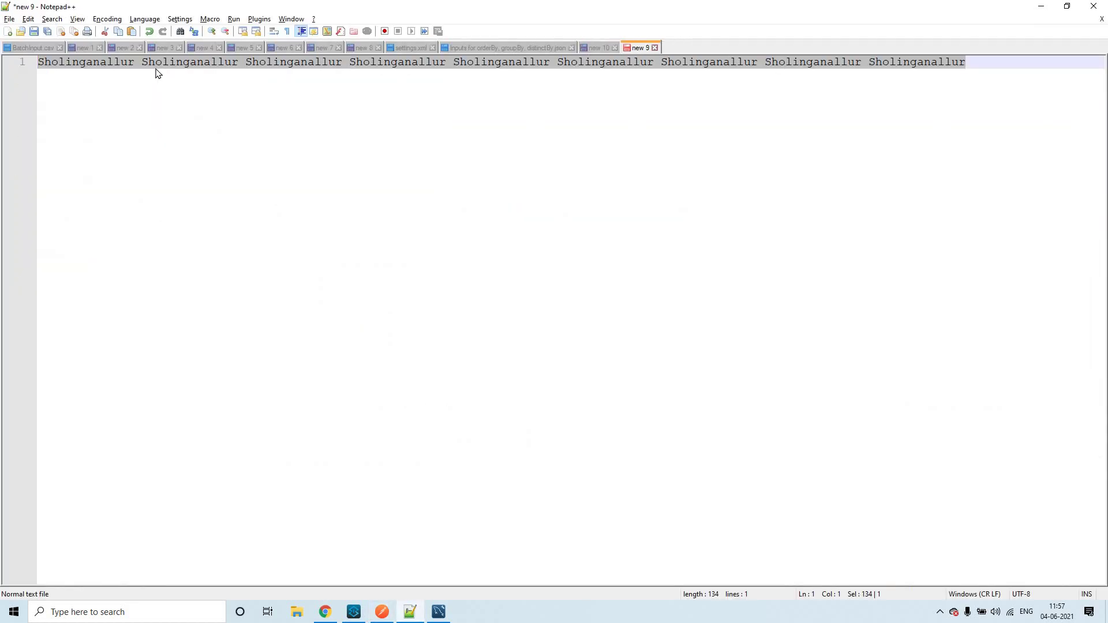
drag(673, 5, 687, 326)
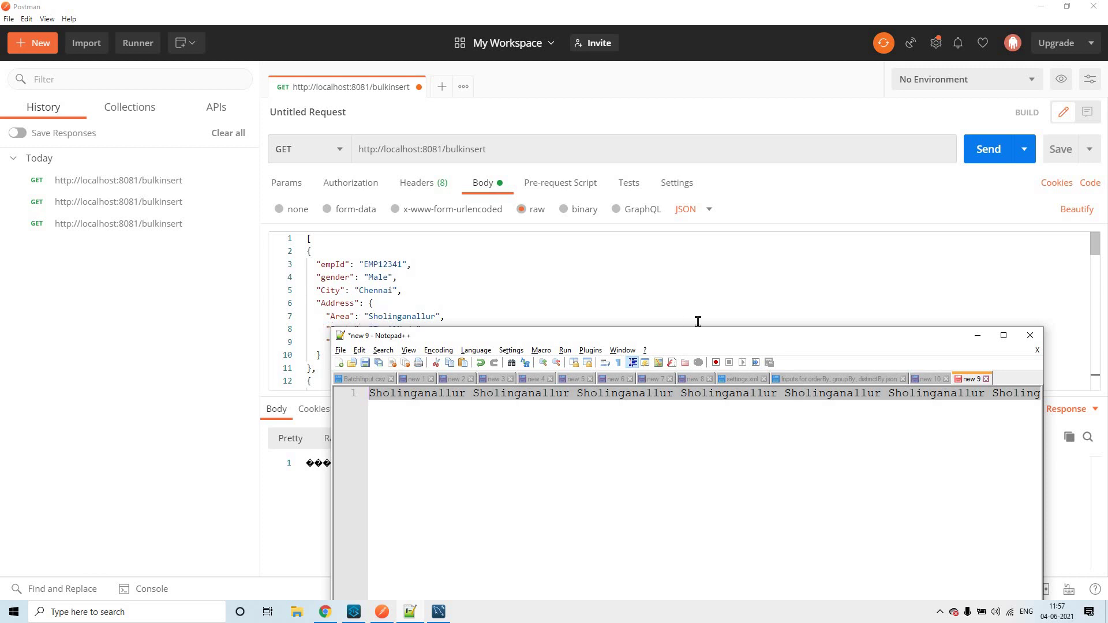
double_click(681, 338)
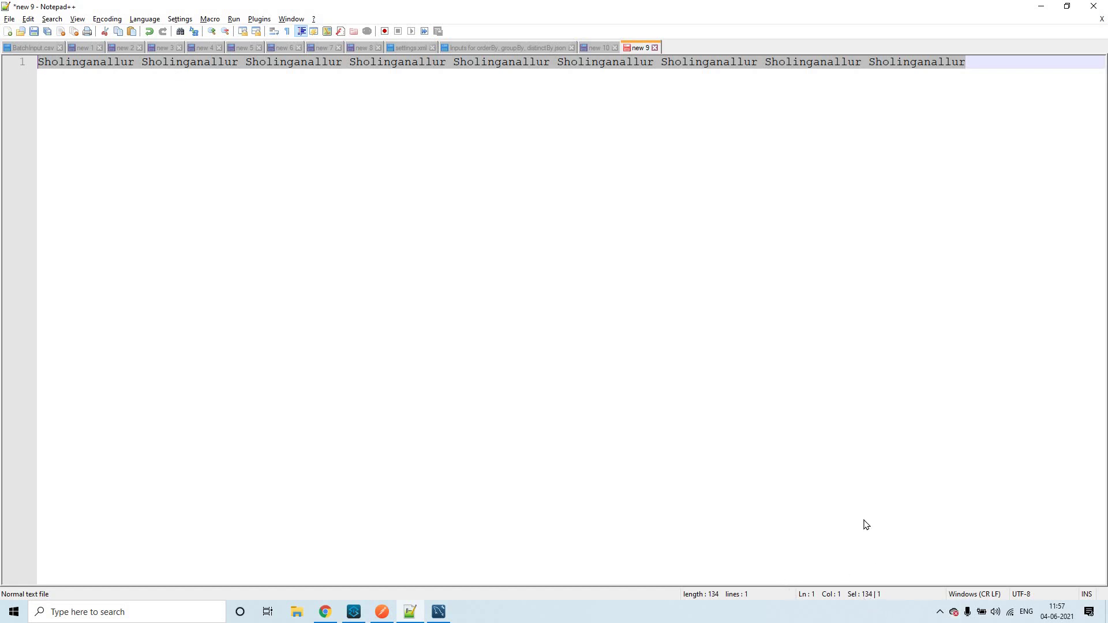
Double the repeated "Sholinganallur" text in new 9 by pasting a copy at the end of the line, and select it all.
click(846, 259)
key(ctrl+a)
click(993, 129)
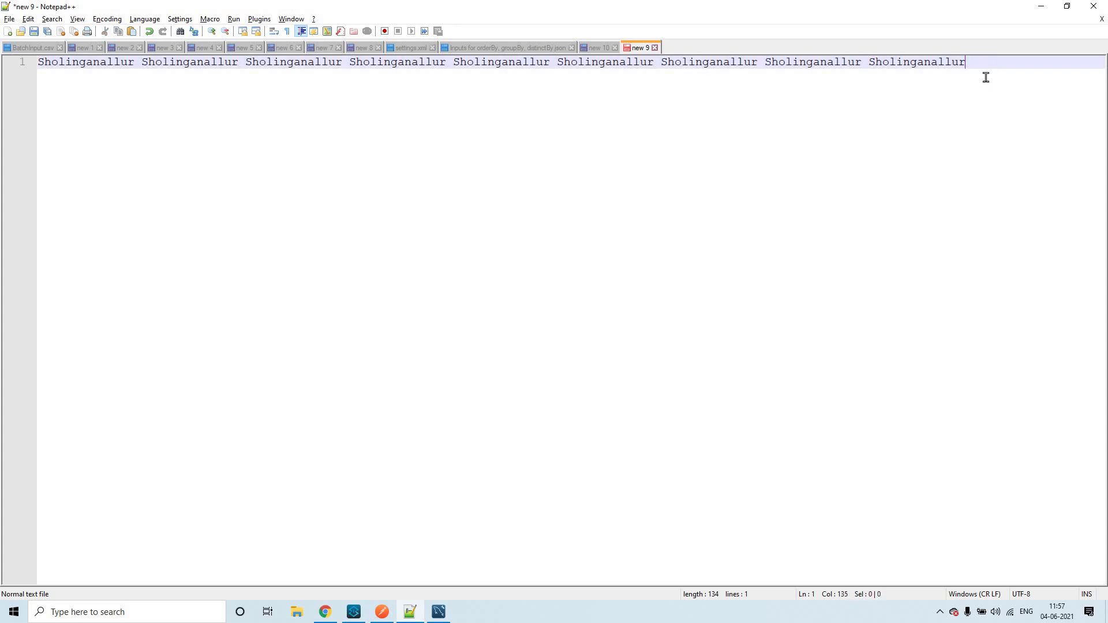
key(ctrl+a)
click(1037, 174)
key(ctrl+v)
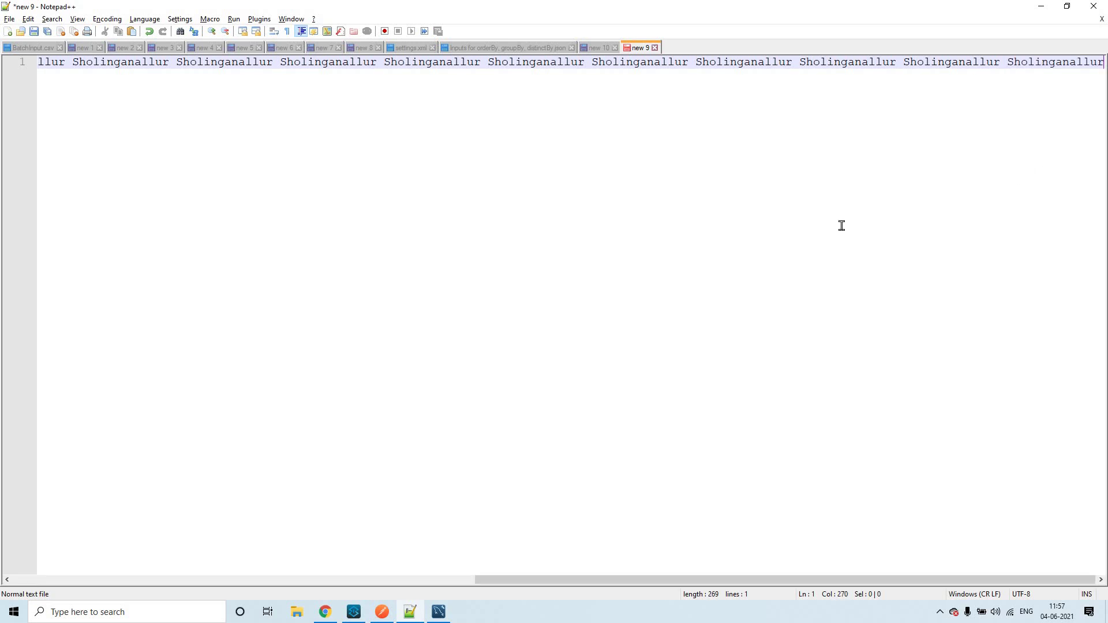
key(Home)
key(ctrl+a)
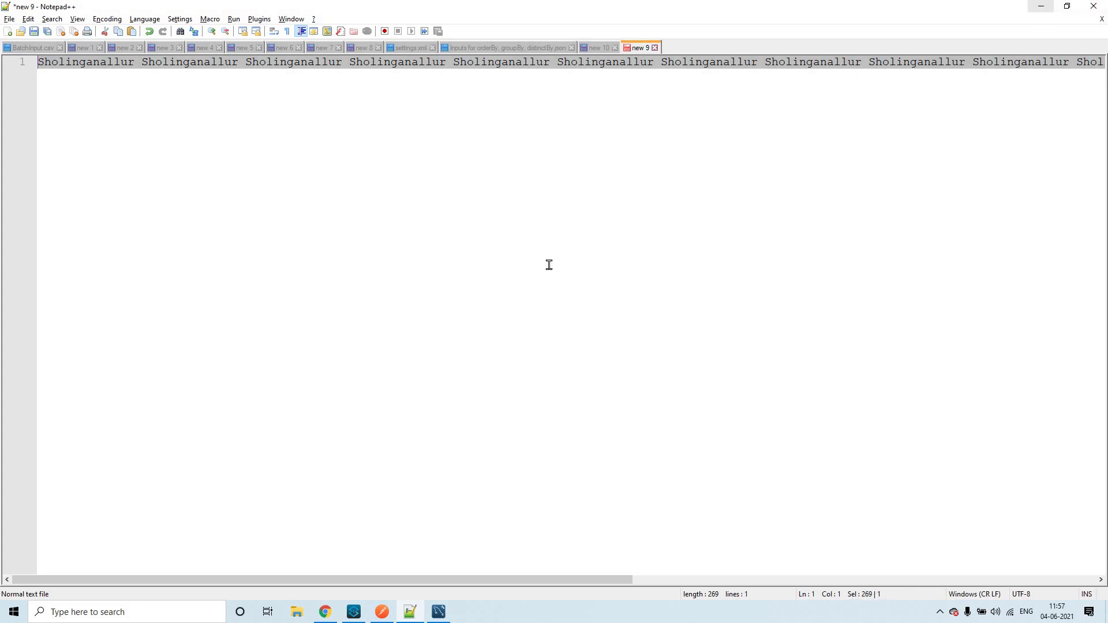
Replace the first employee's Area value in Postman with the long "Sholinganallur" text and check the employees result grid in MySQL Workbench.
key(alt+Tab)
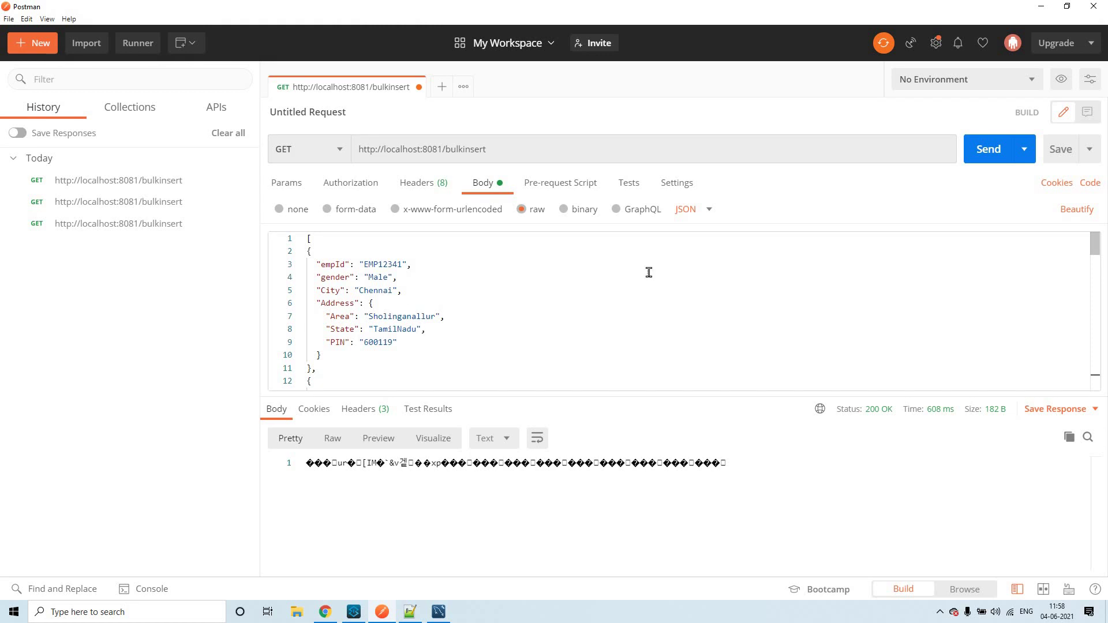
double_click(402, 316)
key(ctrl+v)
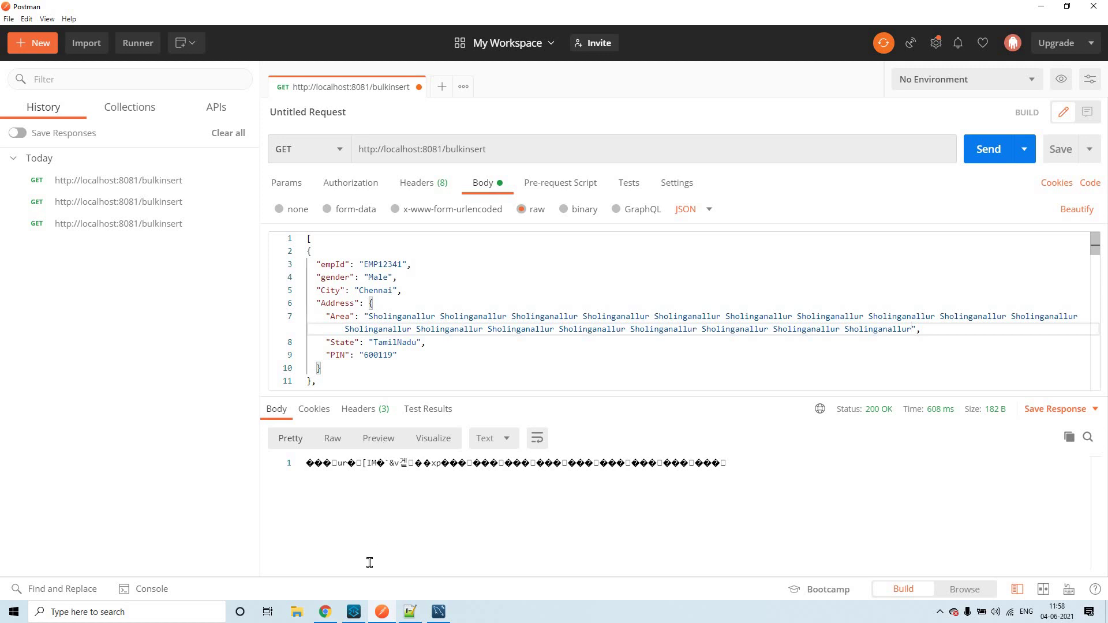
click(438, 612)
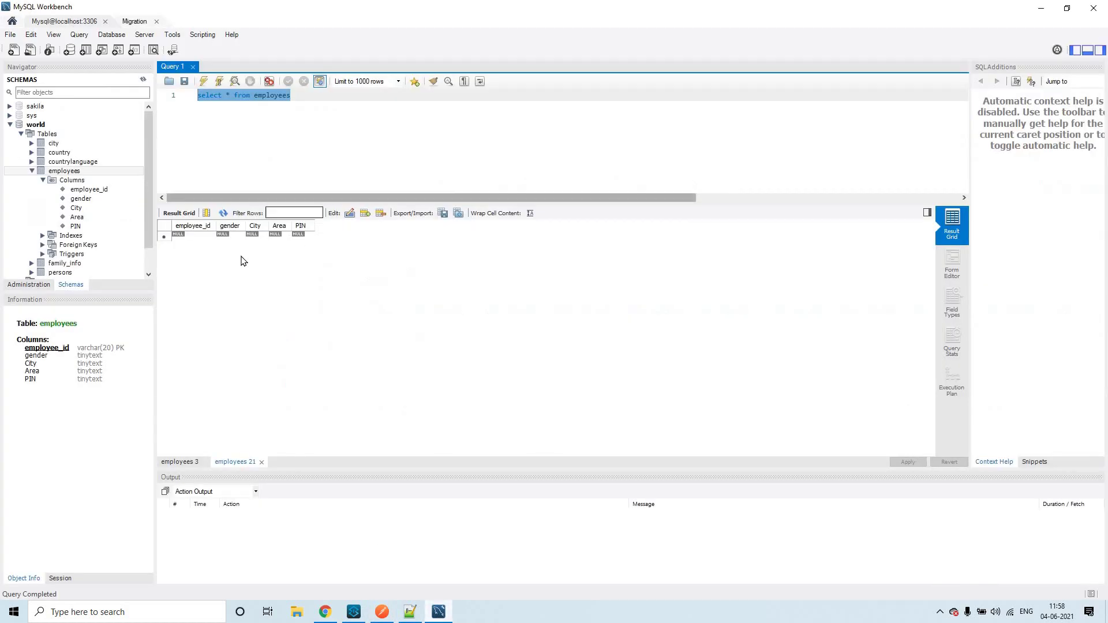
click(1040, 8)
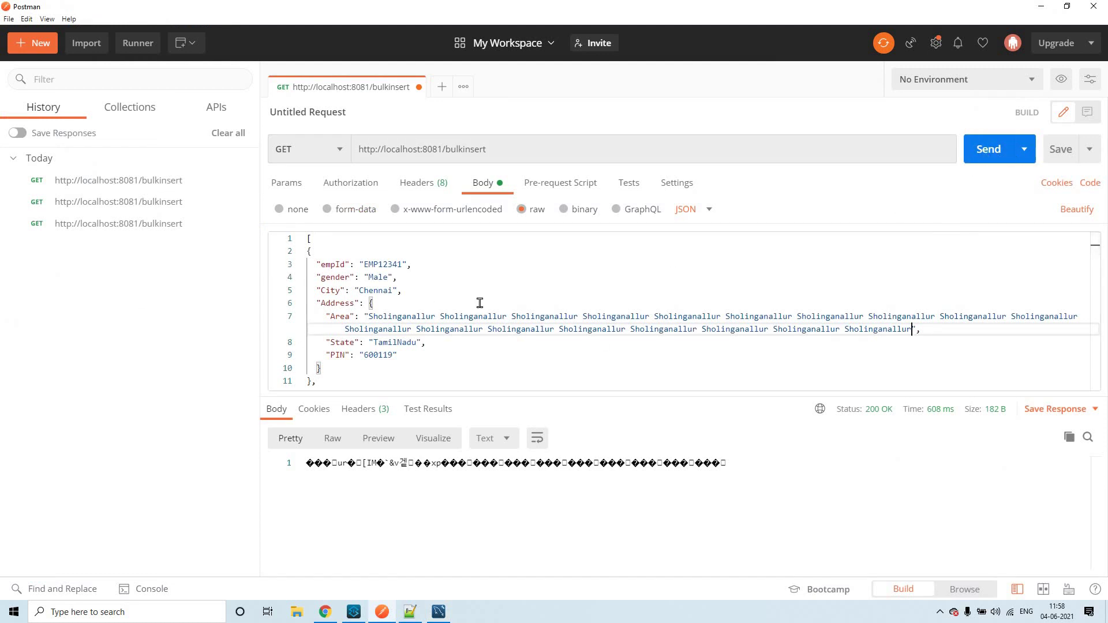
scroll(480, 303, down, 15)
scroll(481, 303, down, 3)
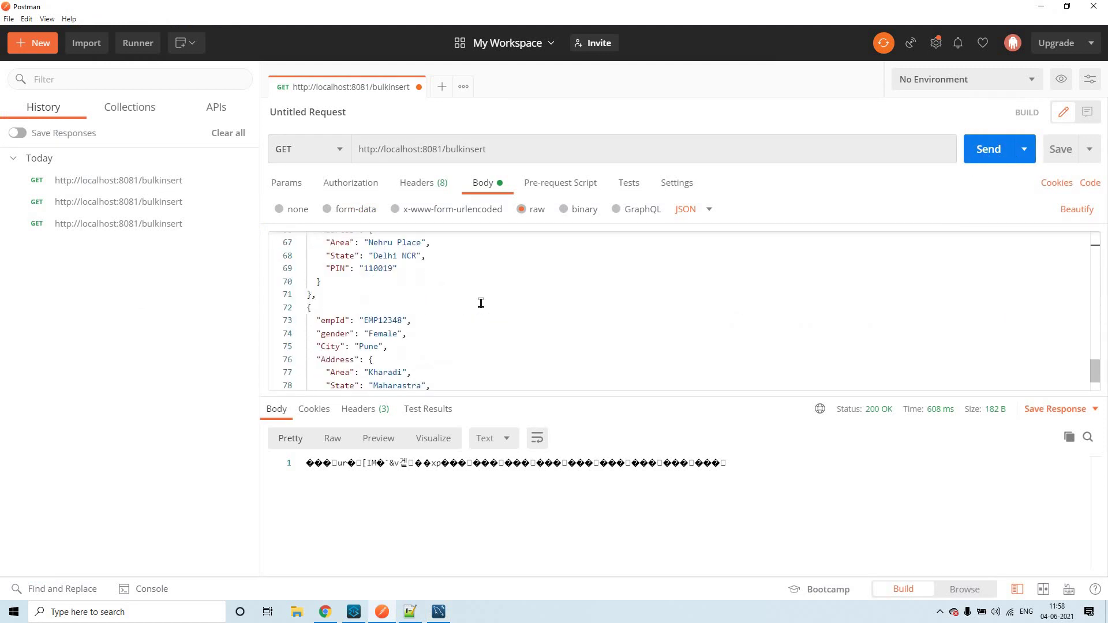
scroll(480, 303, up, 19)
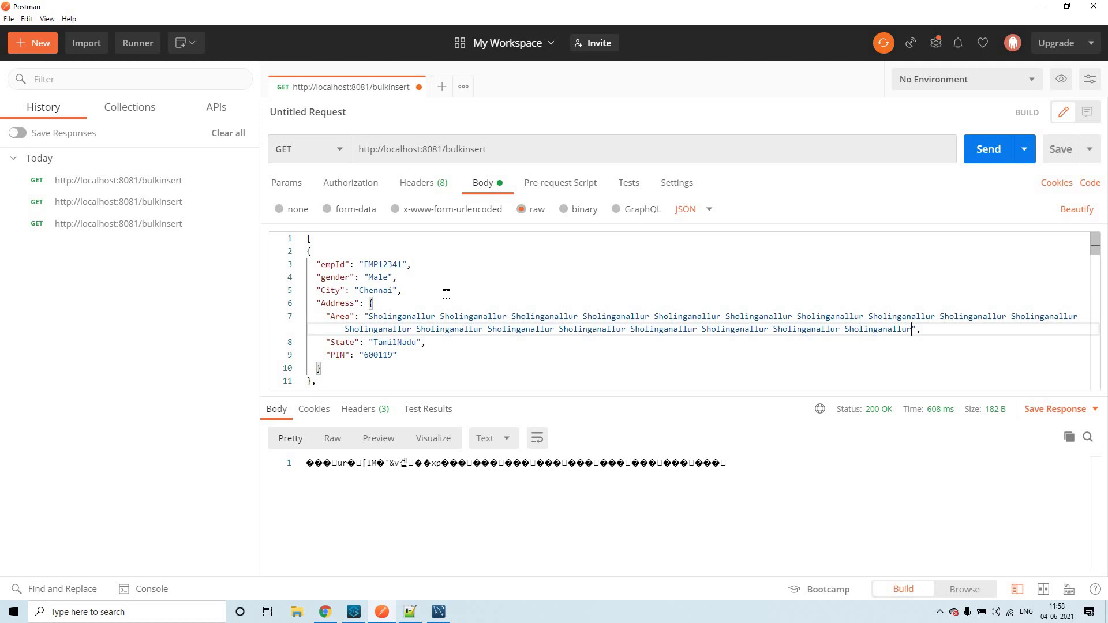
click(975, 151)
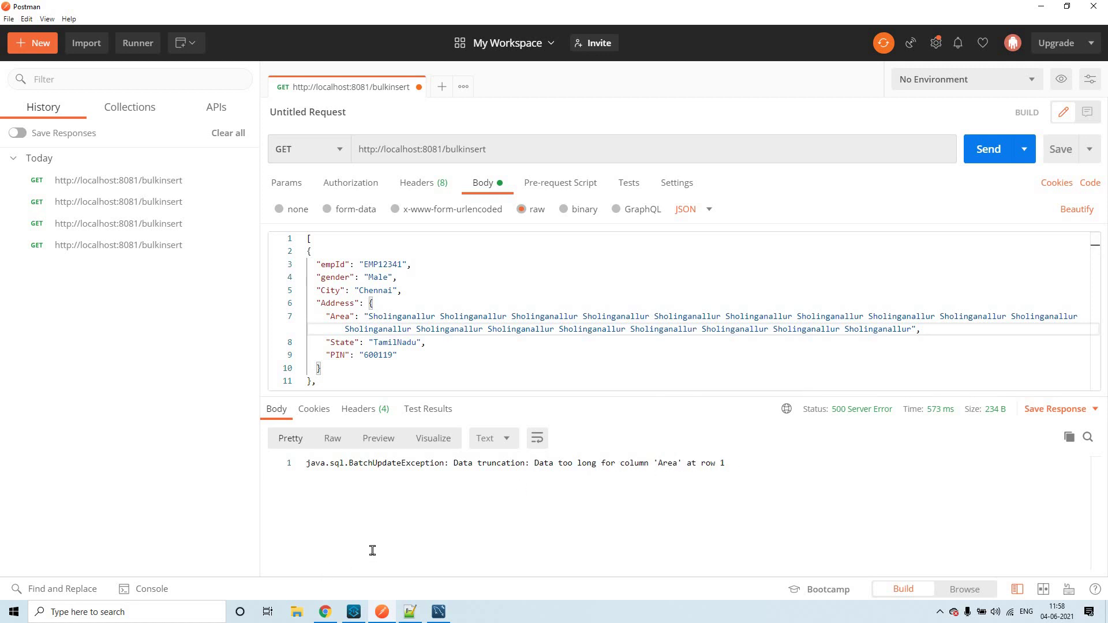
Open the console in Anypoint Studio and examine the logged CSV rows and the Bulk insert error details.
click(354, 611)
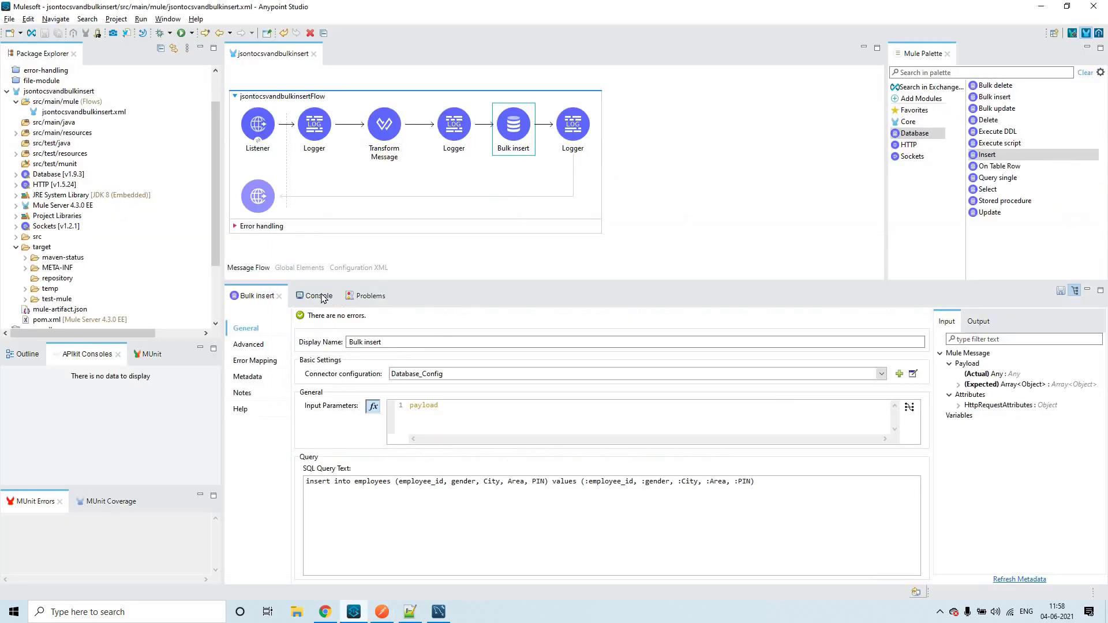
click(311, 296)
mouse_move(367, 400)
mouse_down()
mouse_move(222, 346)
mouse_move(360, 393)
mouse_move(371, 408)
mouse_up()
click(231, 345)
click(402, 460)
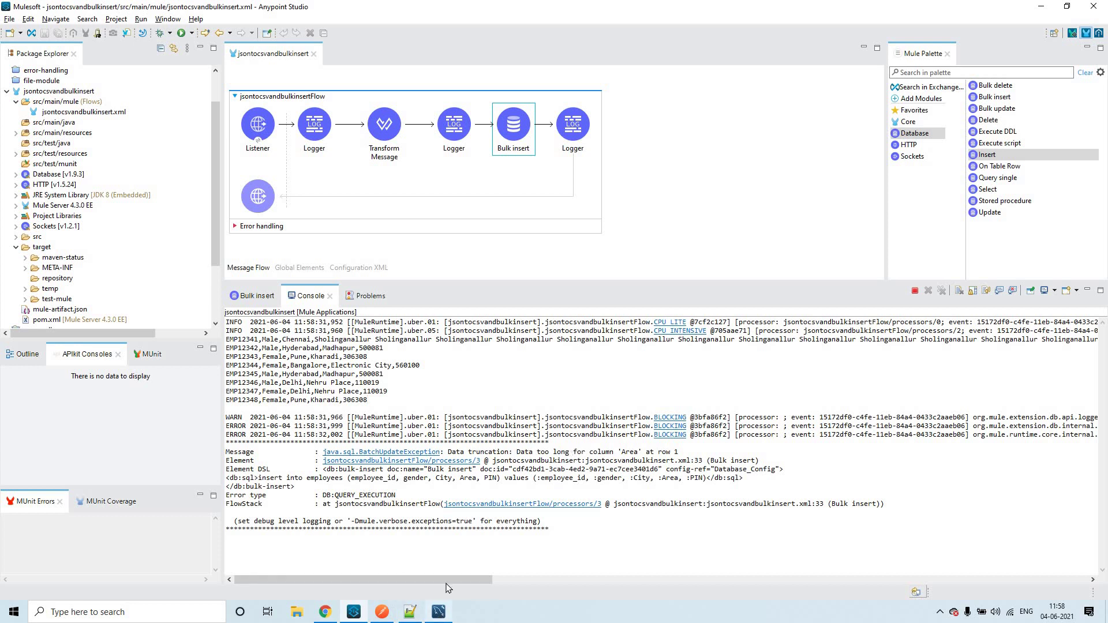
Rerun the select * from employees query in MySQL Workbench and examine which employee_id rows were inserted.
click(439, 612)
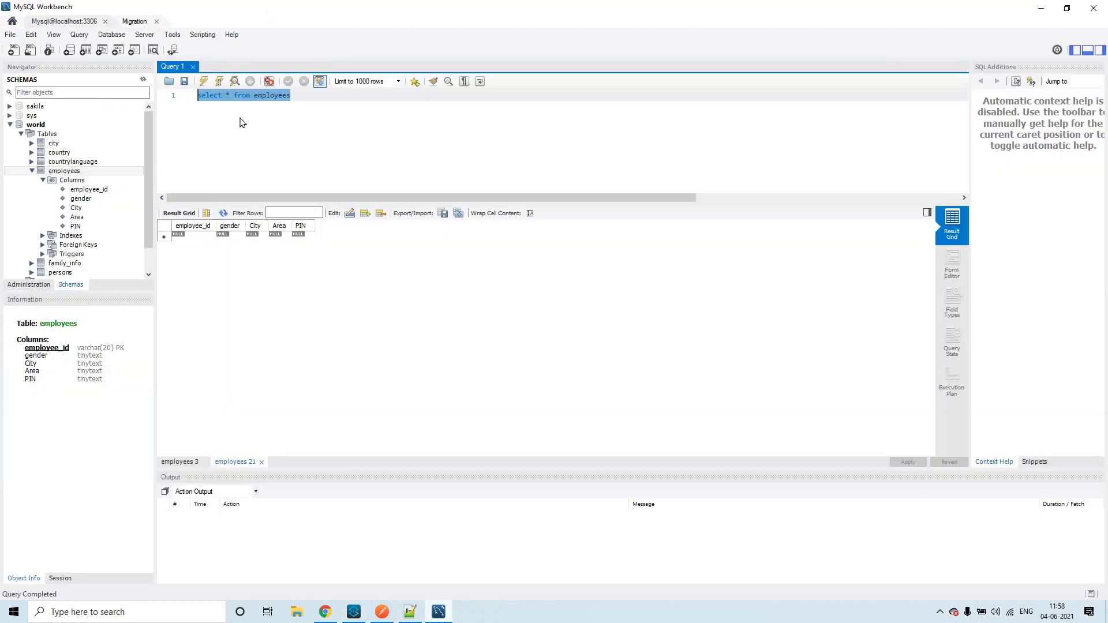
click(204, 84)
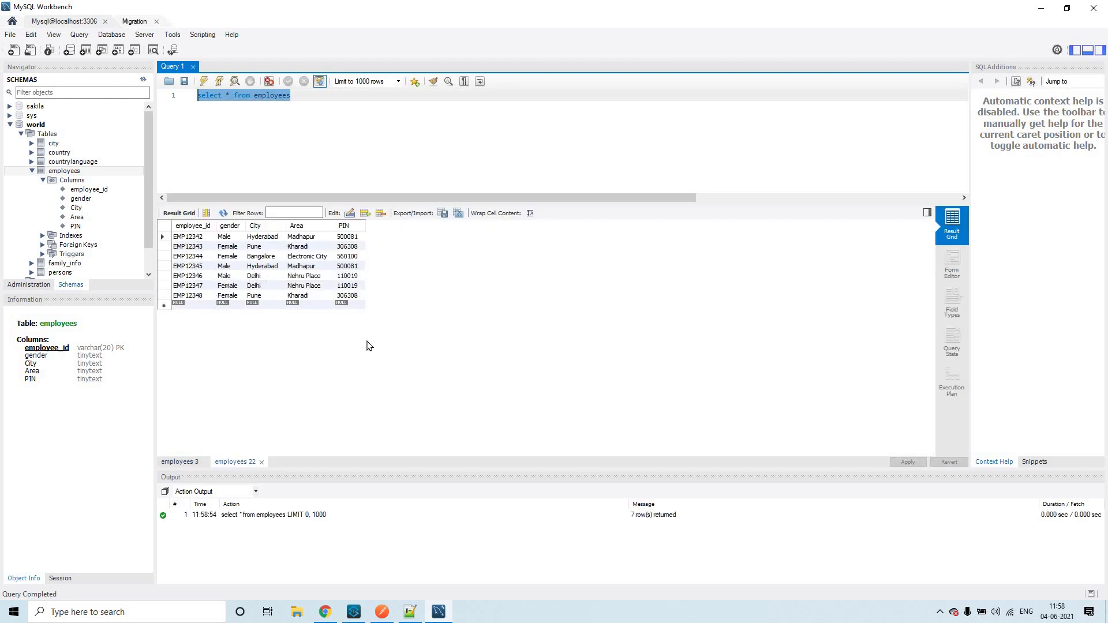
click(195, 239)
click(188, 256)
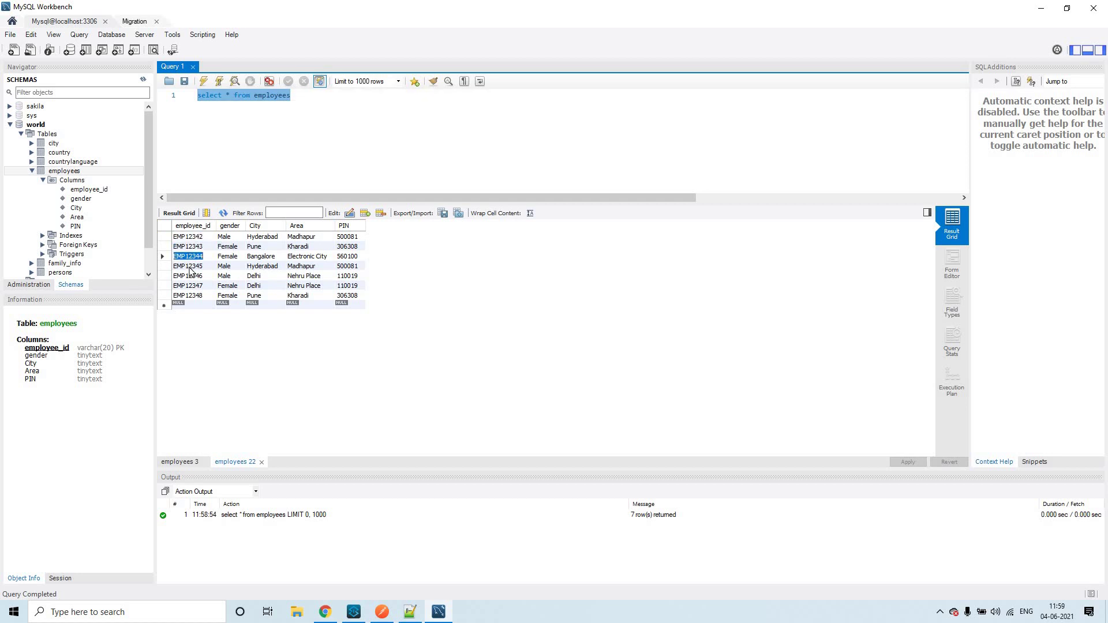
click(195, 286)
click(196, 294)
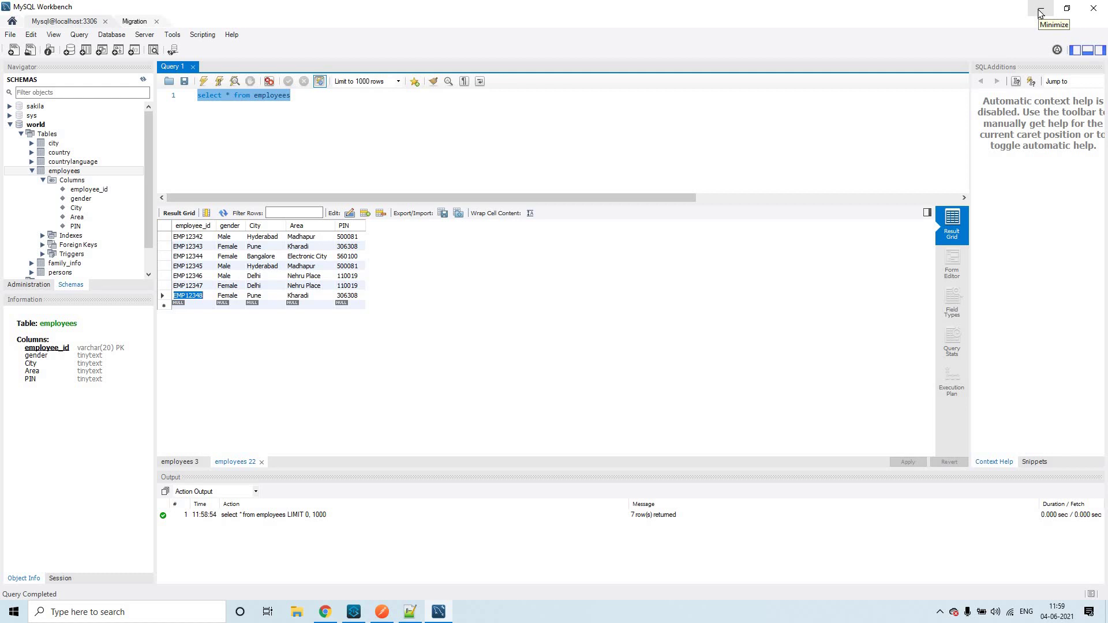
Return to Anypoint Studio, clear the console output, dismiss the chat notification and deselect the Bulk insert component.
click(1040, 13)
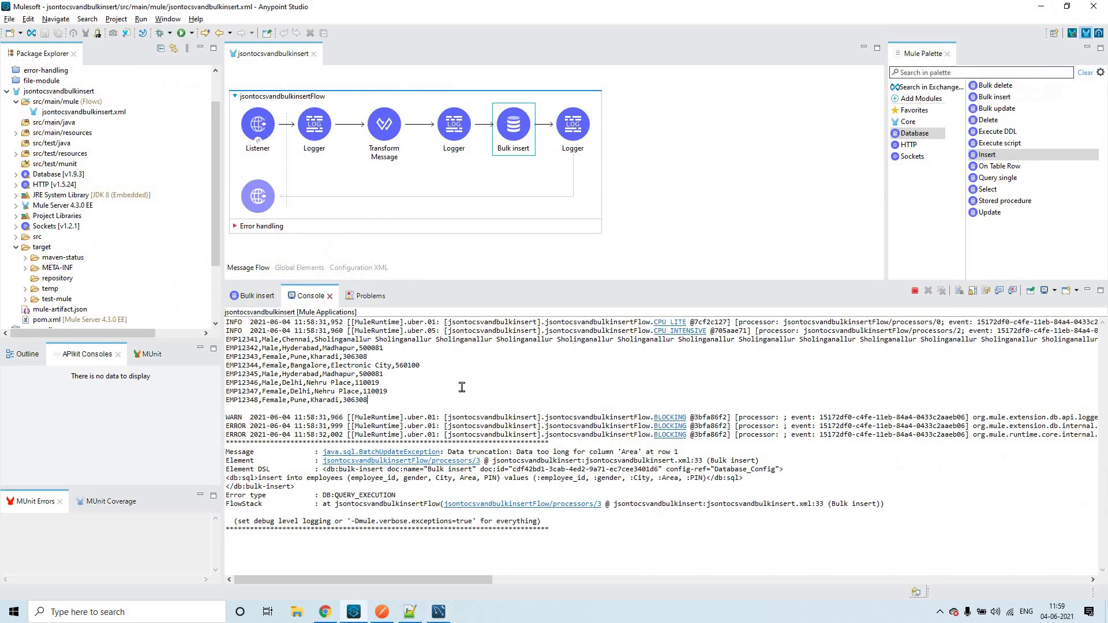
right_click(522, 443)
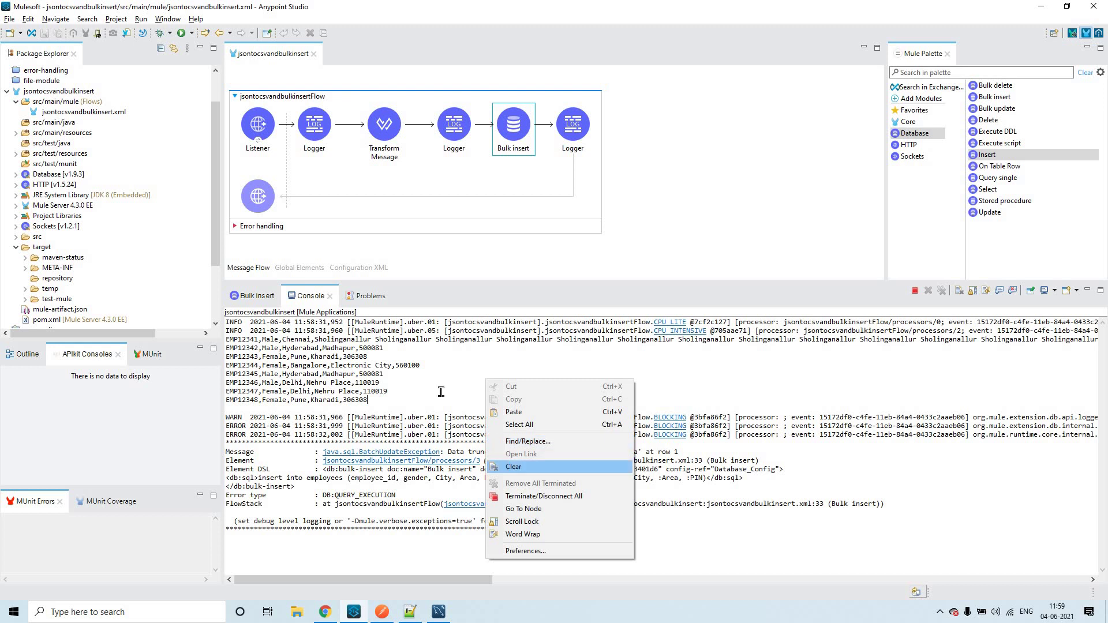
click(554, 467)
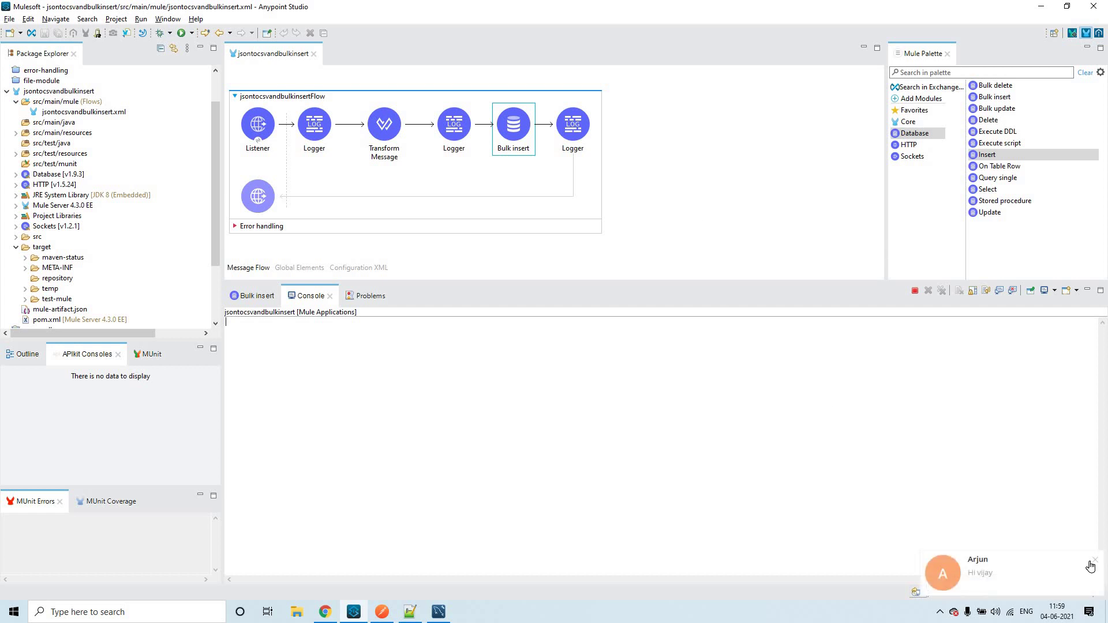
click(1096, 562)
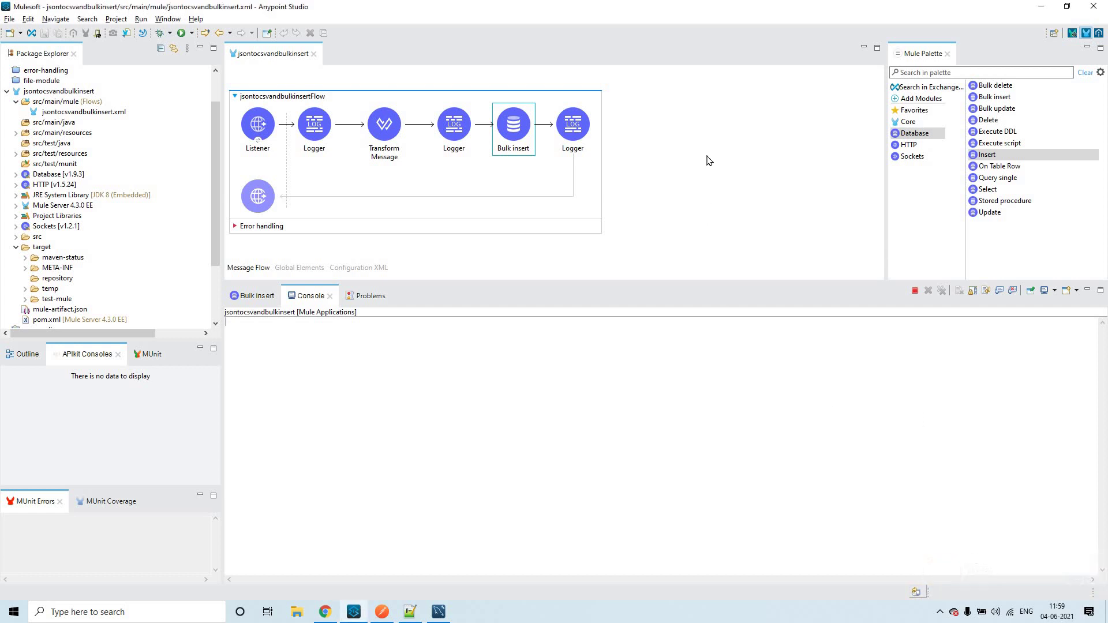
click(710, 161)
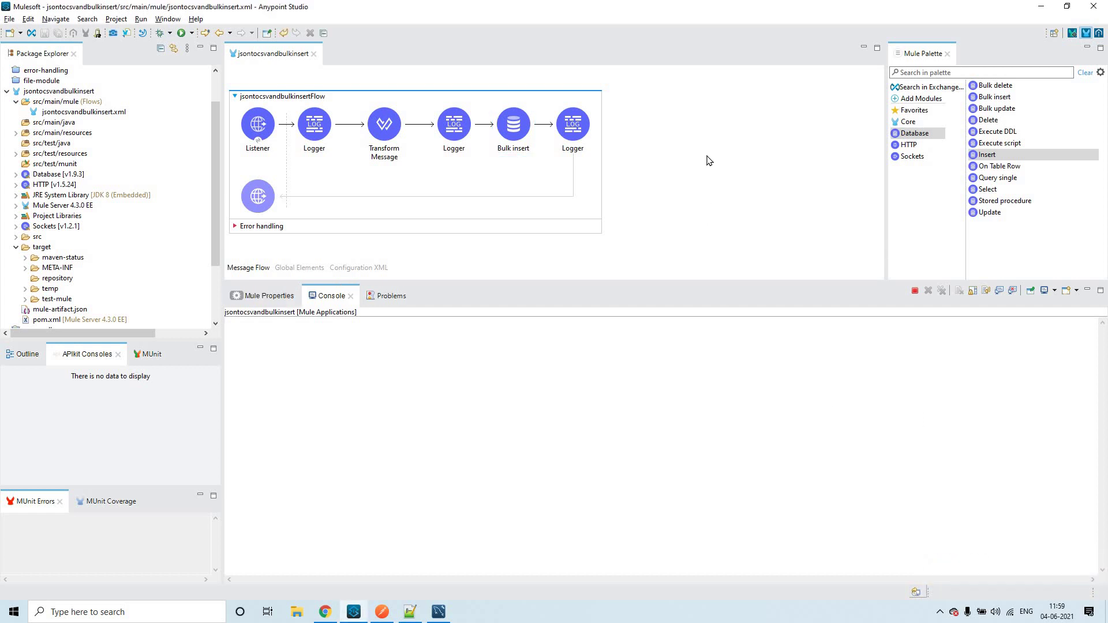